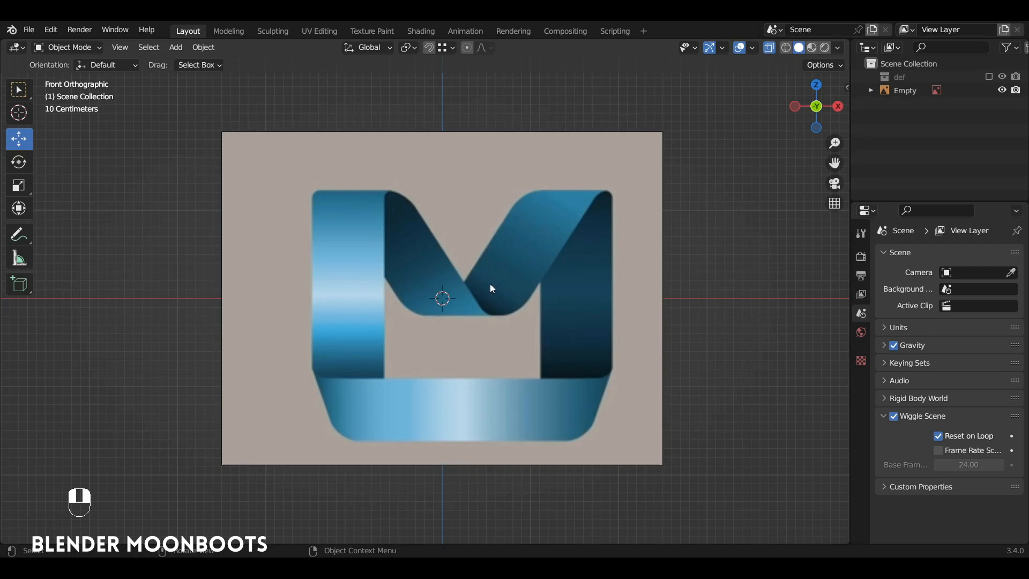
Add a plane mesh and, in Edit Mode, rotate it 90° about the X axis to face the front view.
{"action": "key", "text": "shift+a"}
{"action": "mouse_move", "coordinate": [490, 263]}
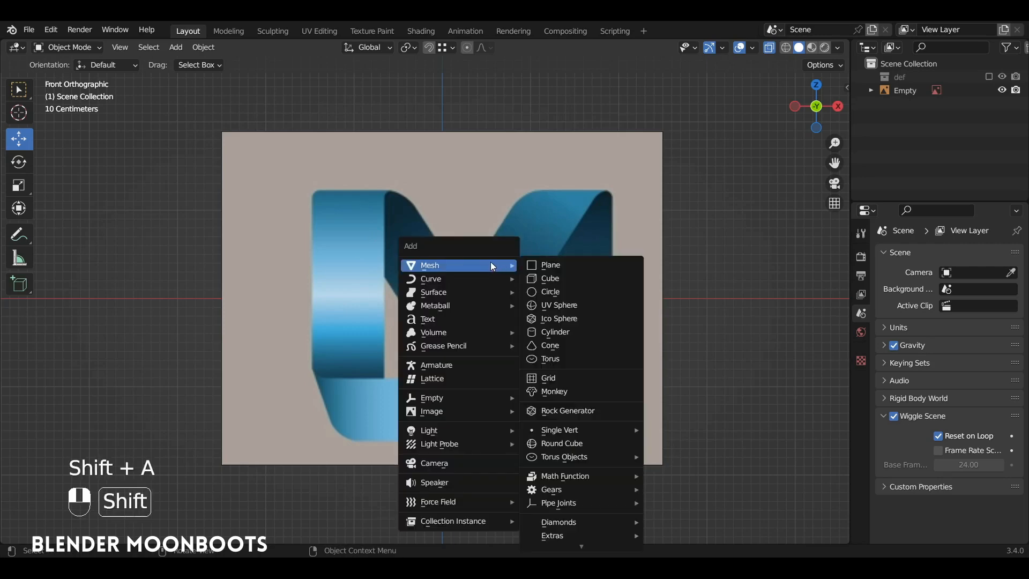
{"action": "left_click", "coordinate": [556, 266]}
{"action": "left_click_drag", "start_coordinate": [558, 264], "coordinate": [623, 151], "text": "alt"}
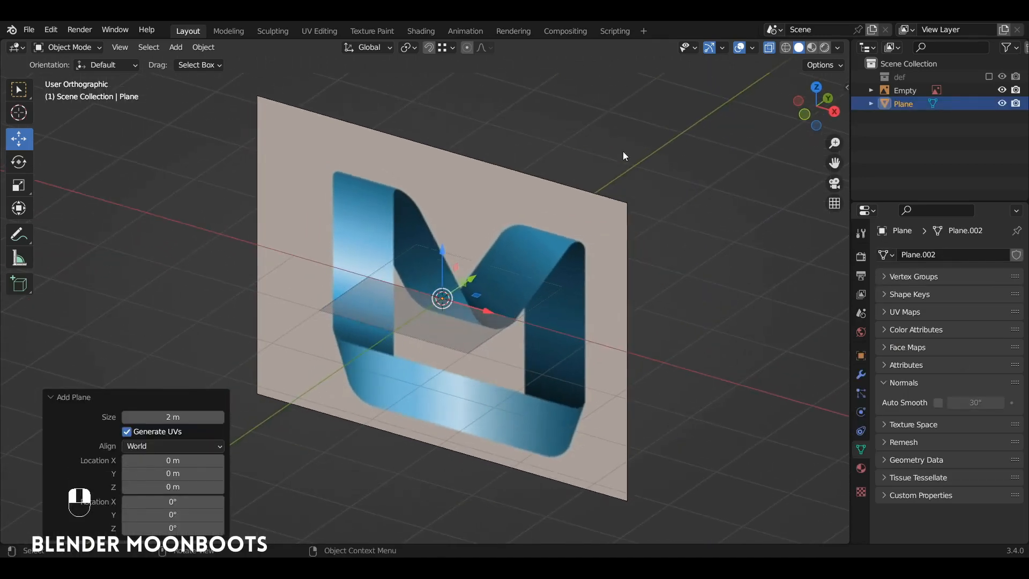
{"action": "key", "text": "alt+z"}
{"action": "key", "text": "KP_1"}
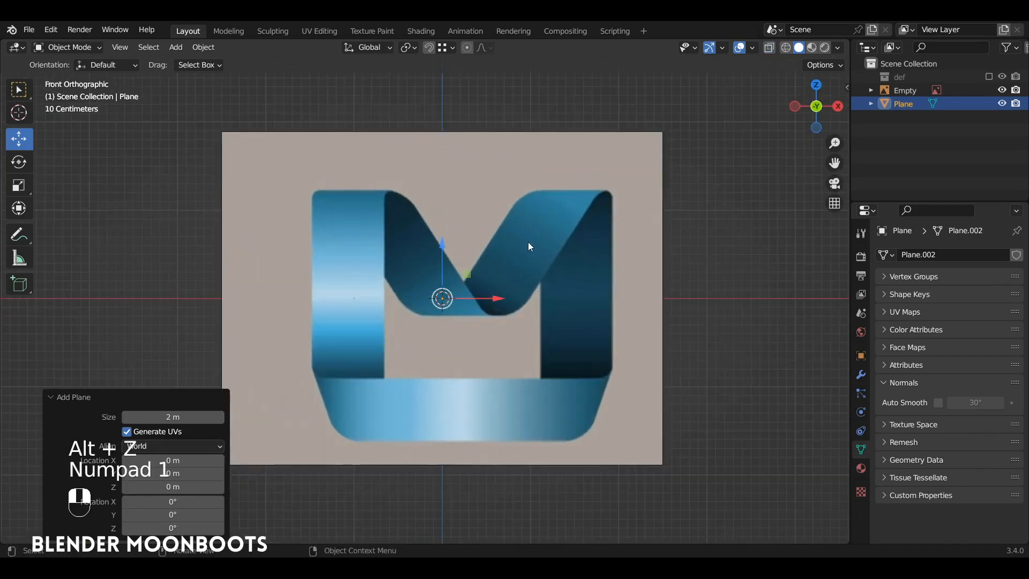
{"action": "key", "text": "Tab"}
{"action": "type", "text": "rx90"}
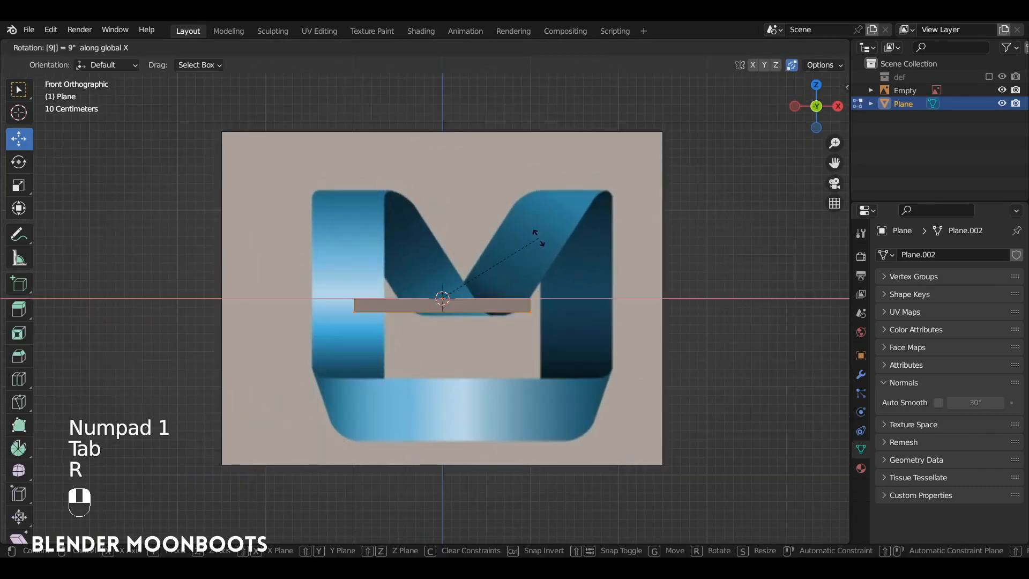
{"action": "key", "text": "Return"}
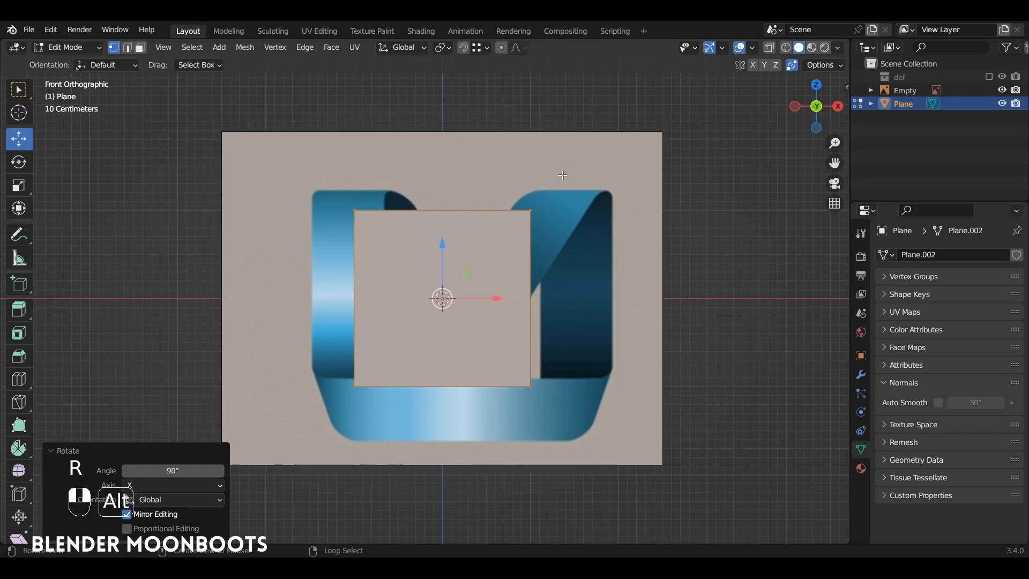
Turn on X-ray, scale the plane down and move it along X to match the width of the logo's left vertical bar.
{"action": "key", "text": "alt+z"}
{"action": "key", "text": "s"}
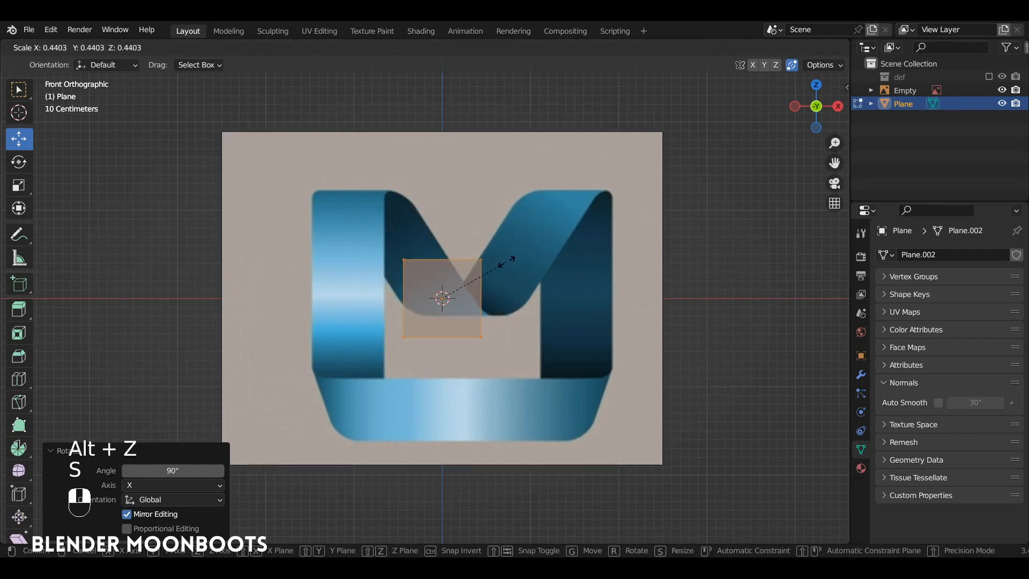
{"action": "left_click", "coordinate": [506, 256]}
{"action": "left_click_drag", "start_coordinate": [491, 298], "coordinate": [405, 302]}
{"action": "key", "text": "s"}
{"action": "left_click", "coordinate": [434, 257]}
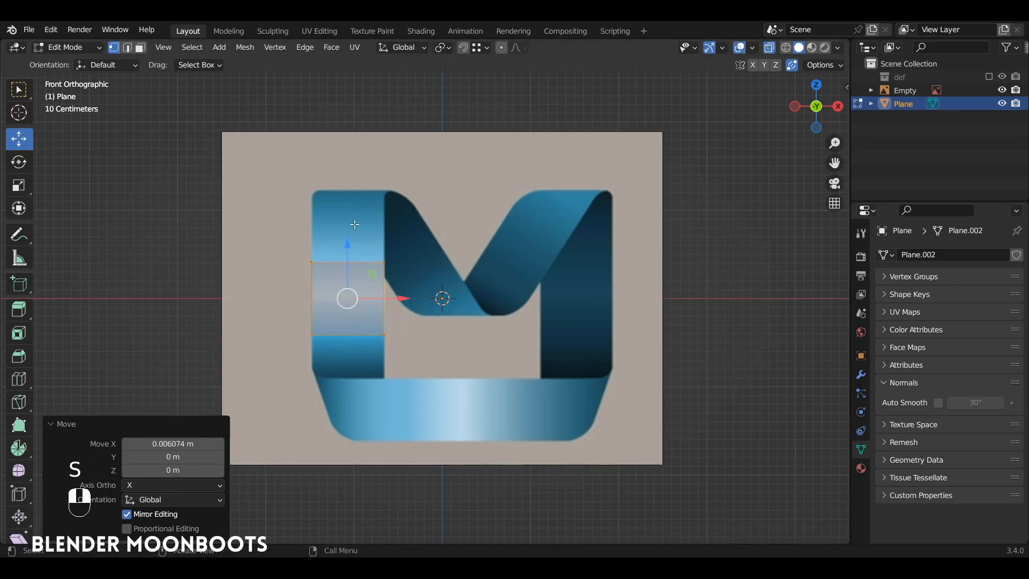
Raise the plane's top edge about 0.83 m to the logo's top and lower its bottom edge to the logo's bottom.
{"action": "left_click", "coordinate": [382, 263]}
{"action": "left_click", "coordinate": [311, 263], "text": "shift"}
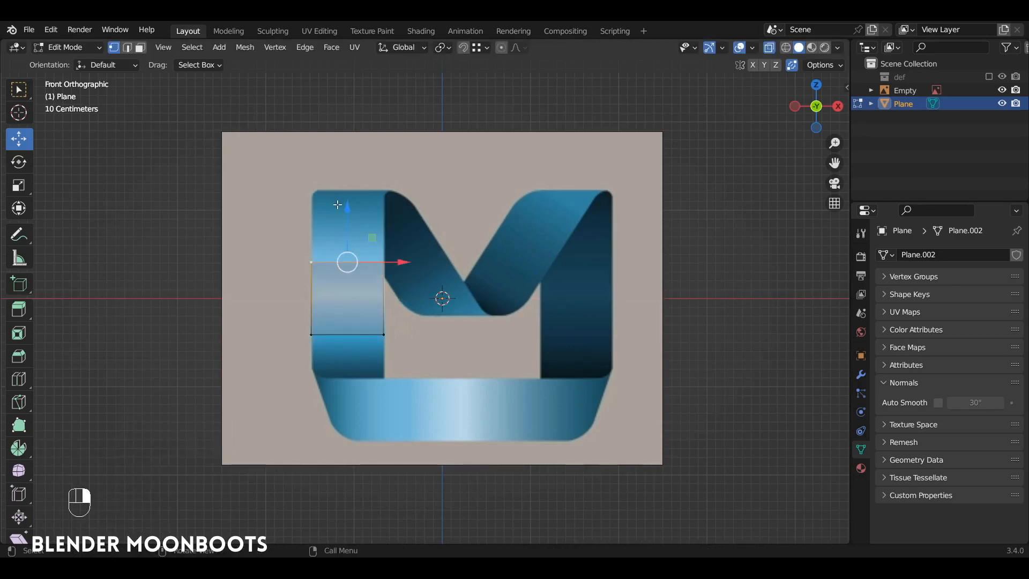
{"action": "left_click_drag", "start_coordinate": [349, 217], "coordinate": [370, 128]}
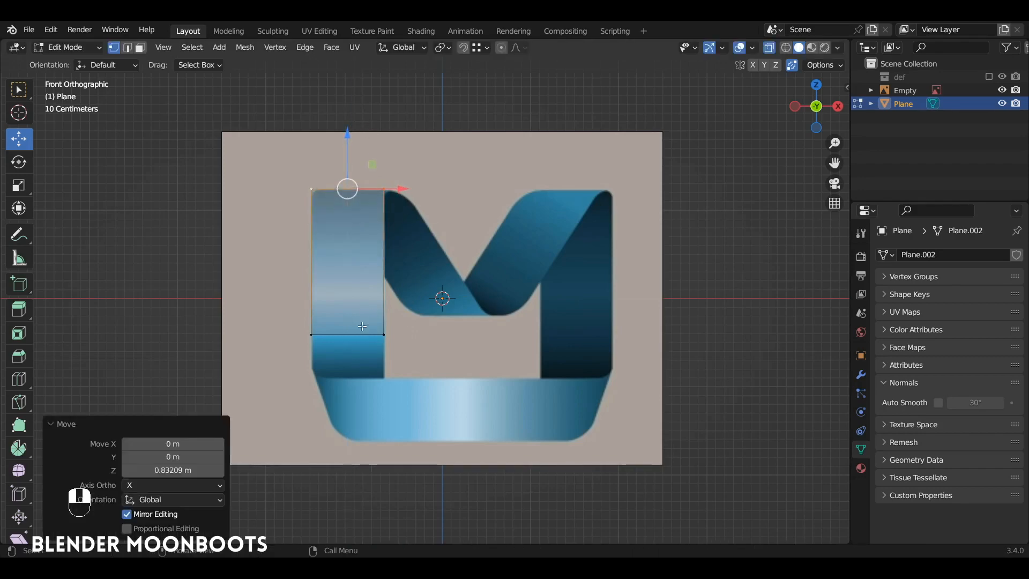
{"action": "left_click", "coordinate": [383, 335]}
{"action": "left_click", "coordinate": [311, 334], "text": "shift"}
{"action": "left_click_drag", "start_coordinate": [346, 289], "coordinate": [348, 395]}
Extrude the bar's top edge backward along Y, and move the whole object along Y in front of the reference image.
{"action": "left_click", "coordinate": [383, 189]}
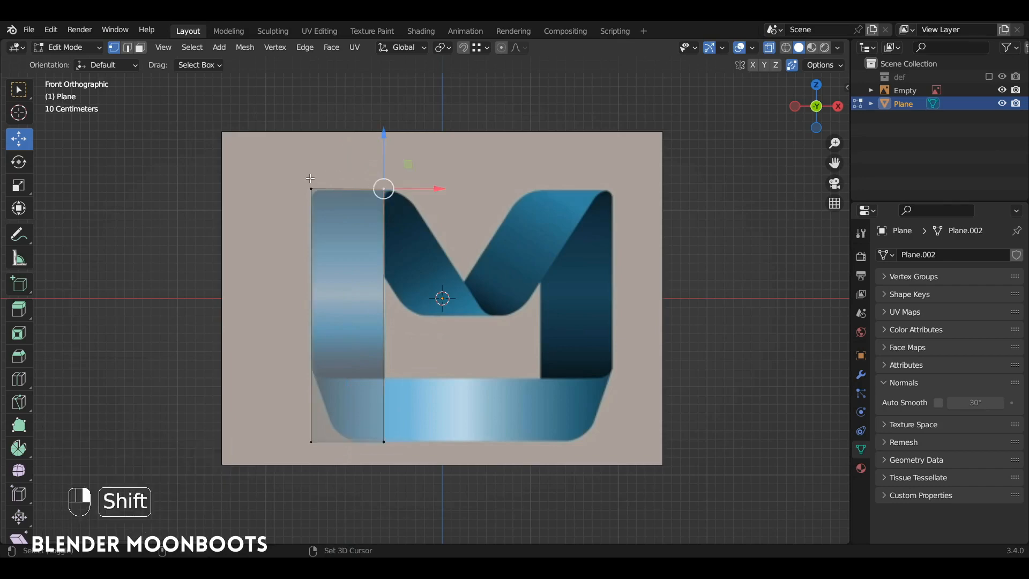
{"action": "middle_click_drag", "start_coordinate": [349, 185], "coordinate": [370, 217]}
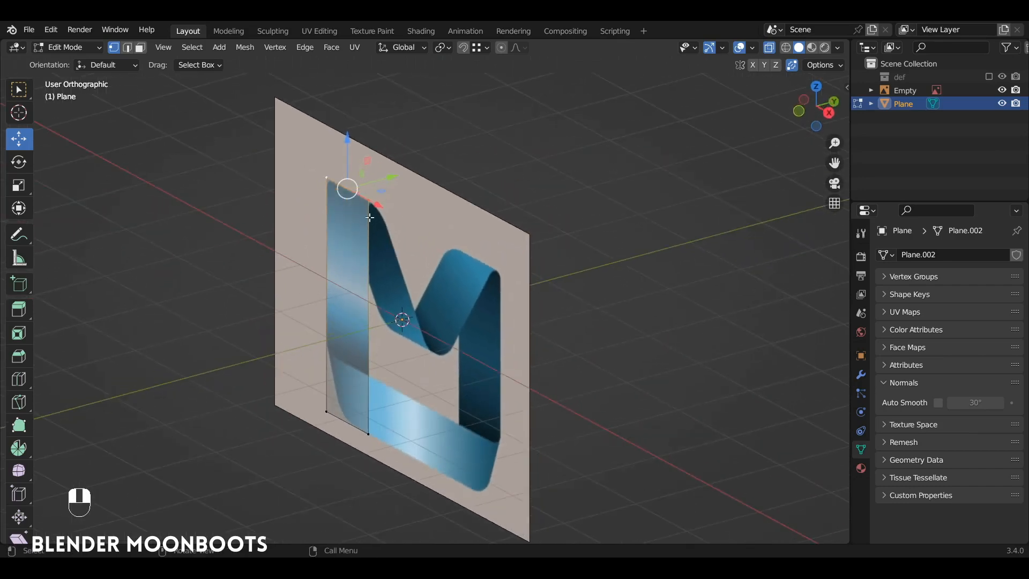
{"action": "key", "text": "e"}
{"action": "left_click", "coordinate": [491, 179]}
{"action": "key", "text": "Tab"}
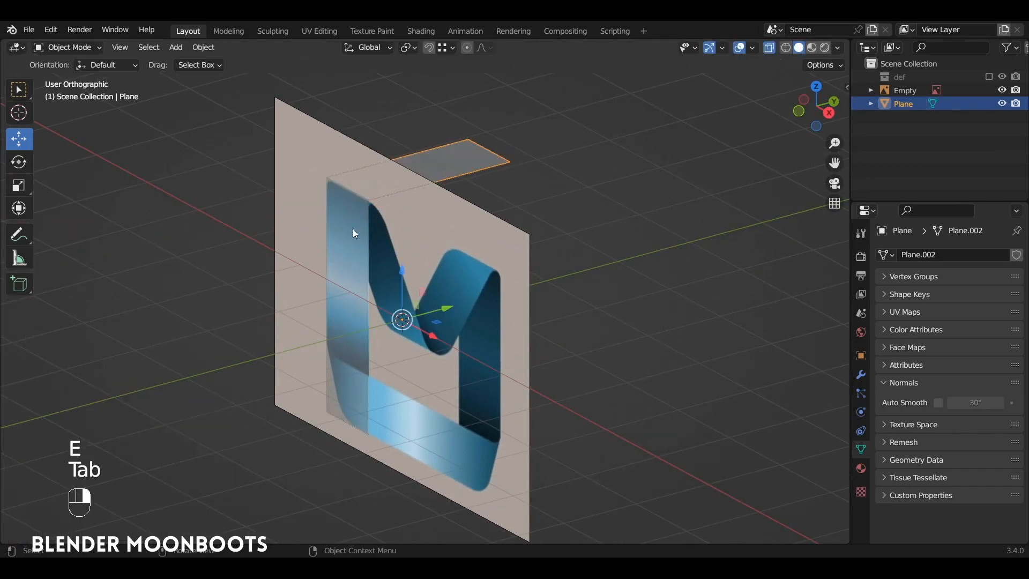
{"action": "left_click_drag", "start_coordinate": [444, 311], "coordinate": [223, 366]}
{"action": "key", "text": "Tab"}
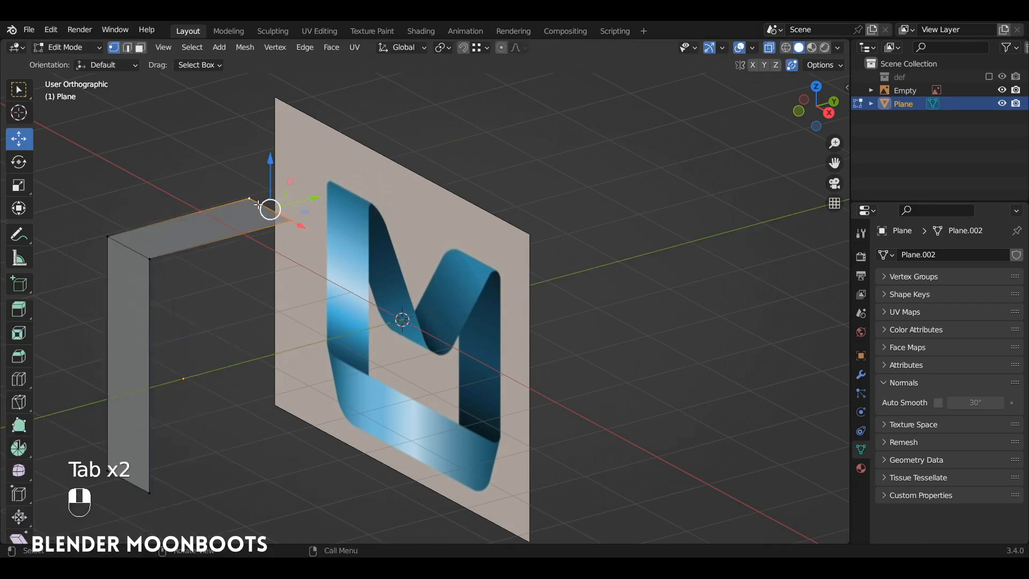
Lower the extruded edge and shift it along X to line up with the bottom of the M's central valley.
{"action": "left_click_drag", "start_coordinate": [274, 181], "coordinate": [277, 242]}
{"action": "left_click_drag", "start_coordinate": [277, 241], "coordinate": [408, 300], "text": "alt"}
{"action": "key", "text": "KP_1"}
{"action": "left_click_drag", "start_coordinate": [352, 255], "coordinate": [352, 289]}
{"action": "left_click_drag", "start_coordinate": [410, 334], "coordinate": [396, 336]}
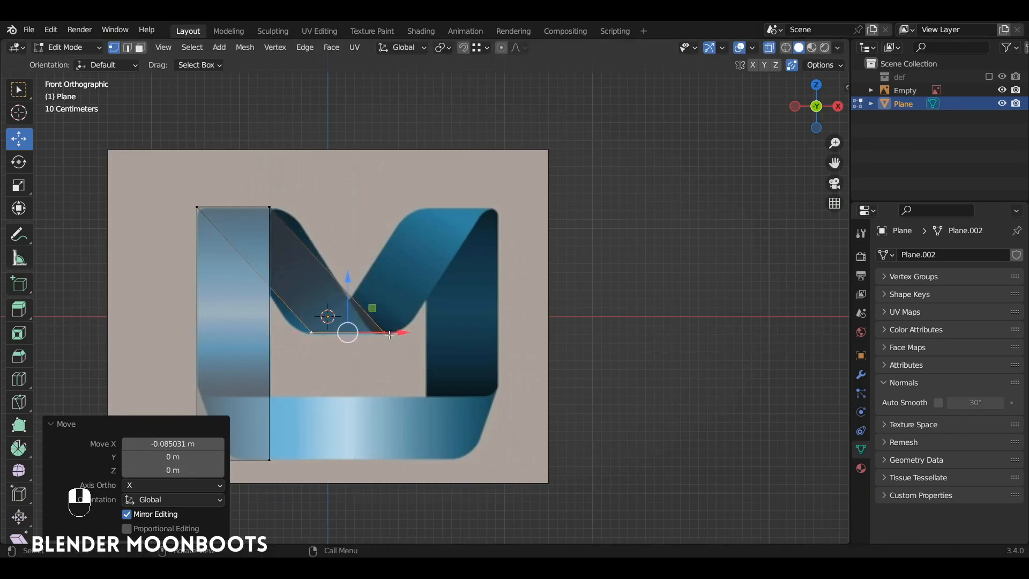
Extrude the valley edge up to the M's right peak, push it back about 0.59 m along Y and align it with the right bar.
{"action": "key", "text": "e"}
{"action": "left_click", "coordinate": [500, 206]}
{"action": "middle_click_drag", "start_coordinate": [499, 206], "coordinate": [381, 278]}
{"action": "key", "text": "e"}
{"action": "left_click", "coordinate": [563, 196]}
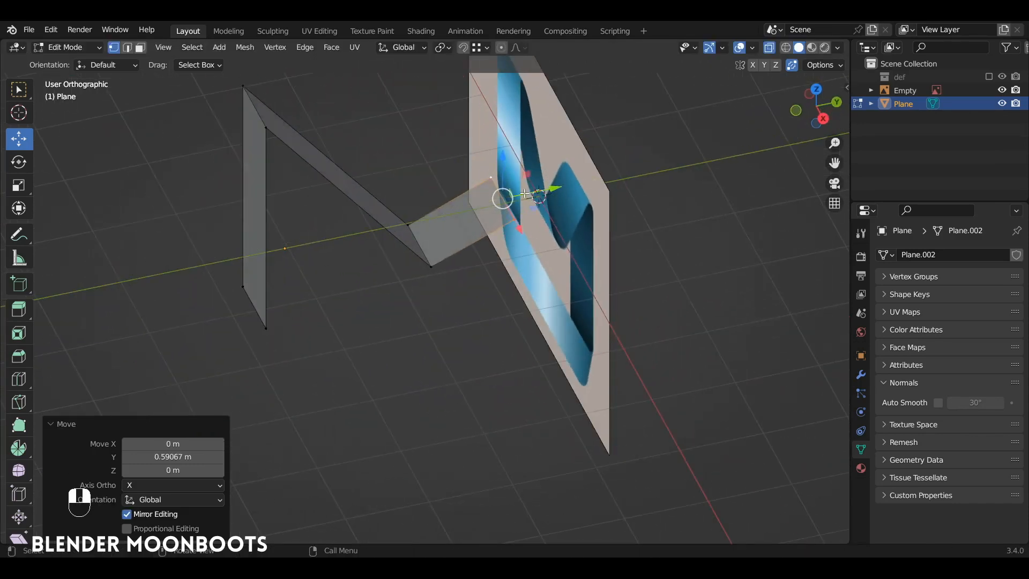
{"action": "key", "text": "KP_1"}
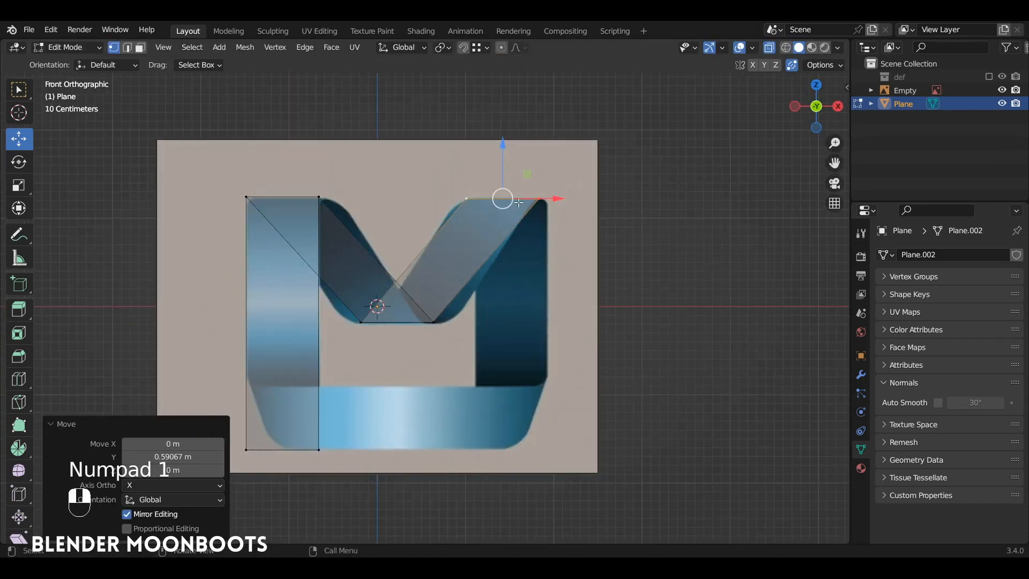
{"action": "left_click_drag", "start_coordinate": [519, 202], "coordinate": [523, 208]}
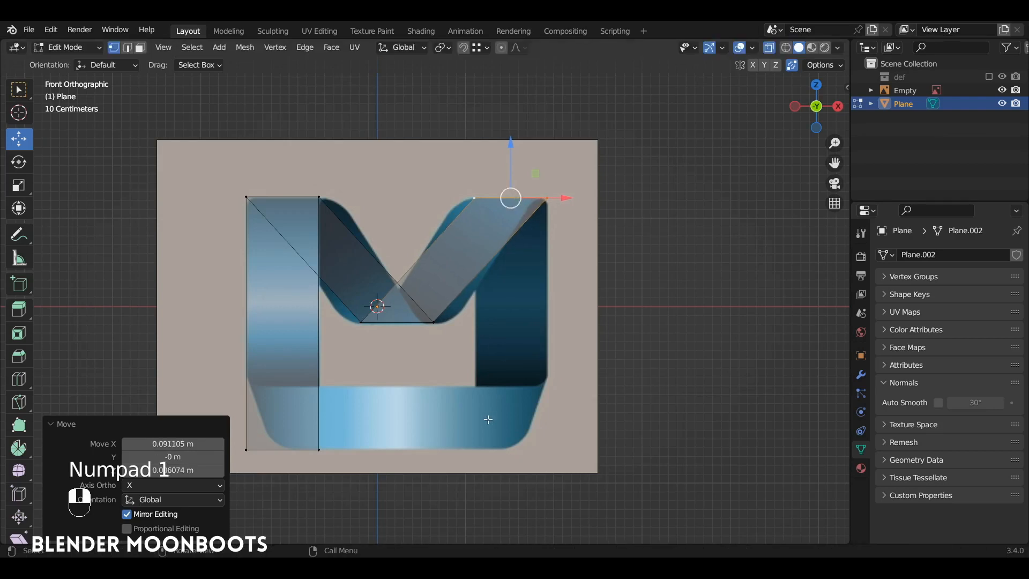
Extrude the right peak's edge down along Z and snap its end level with the left bar's bottom vertices.
{"action": "key", "text": "e"}
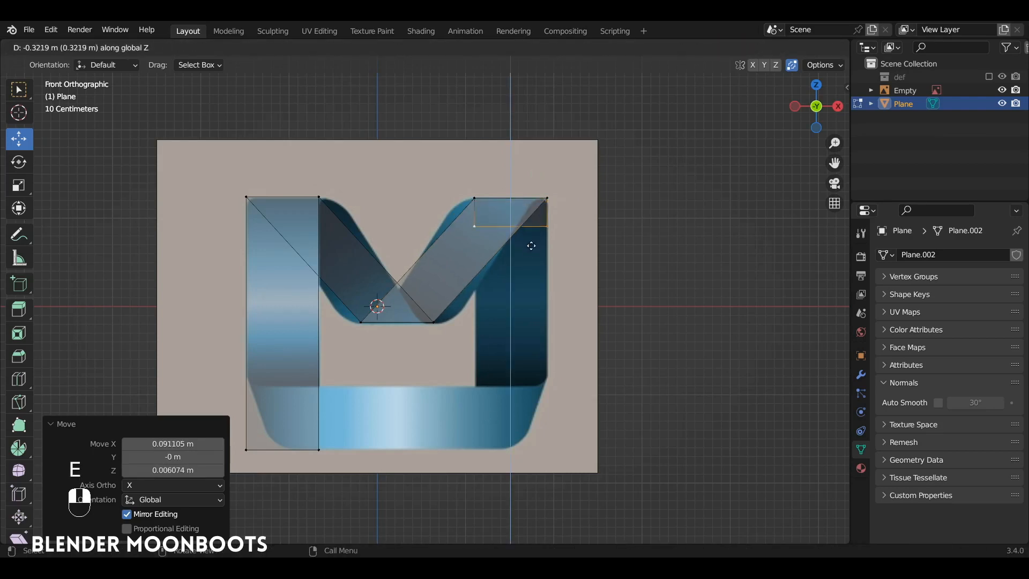
{"action": "left_click", "coordinate": [523, 363]}
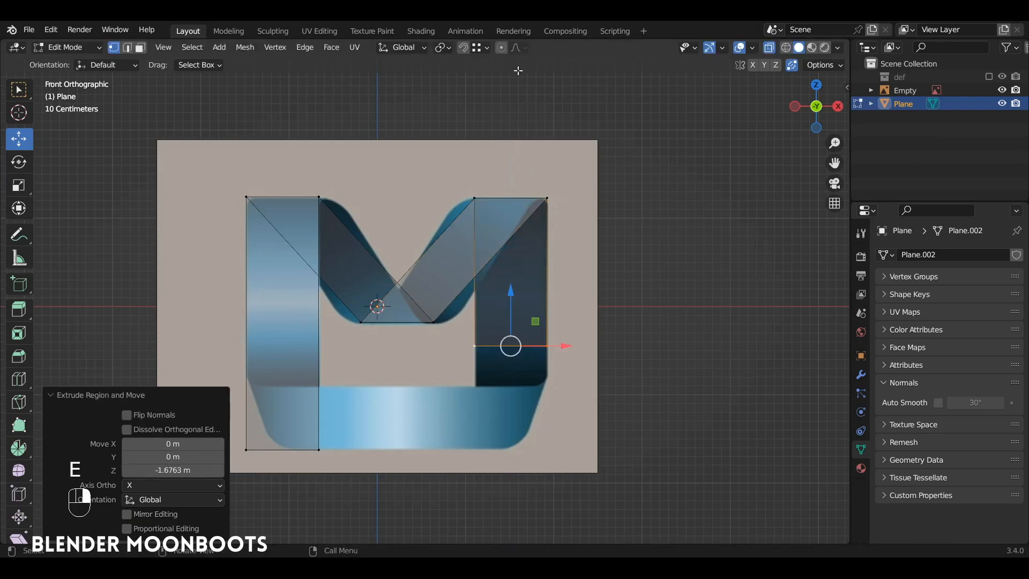
{"action": "left_click", "coordinate": [476, 49]}
{"action": "key", "text": "g"}
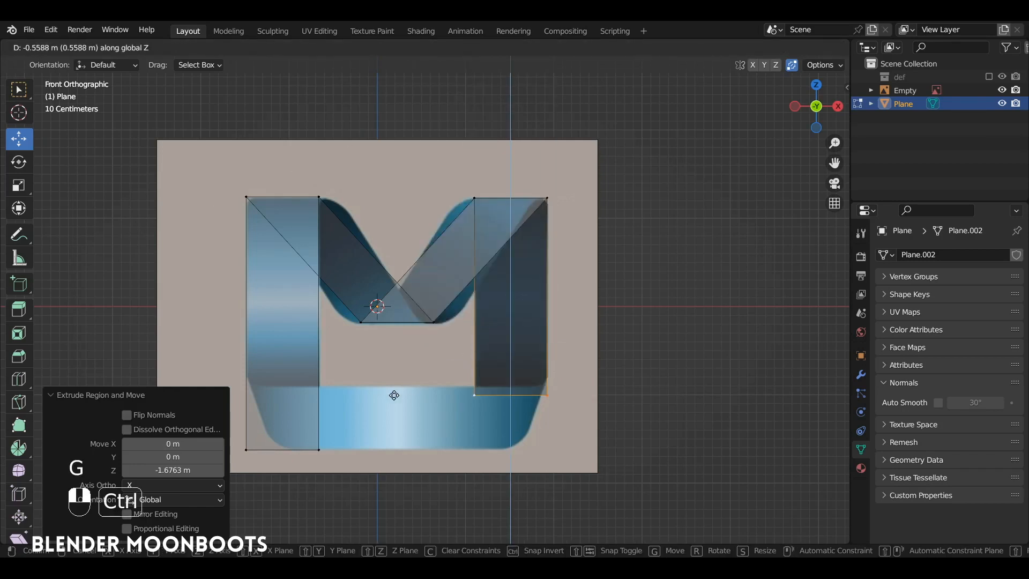
{"action": "left_click", "coordinate": [321, 449]}
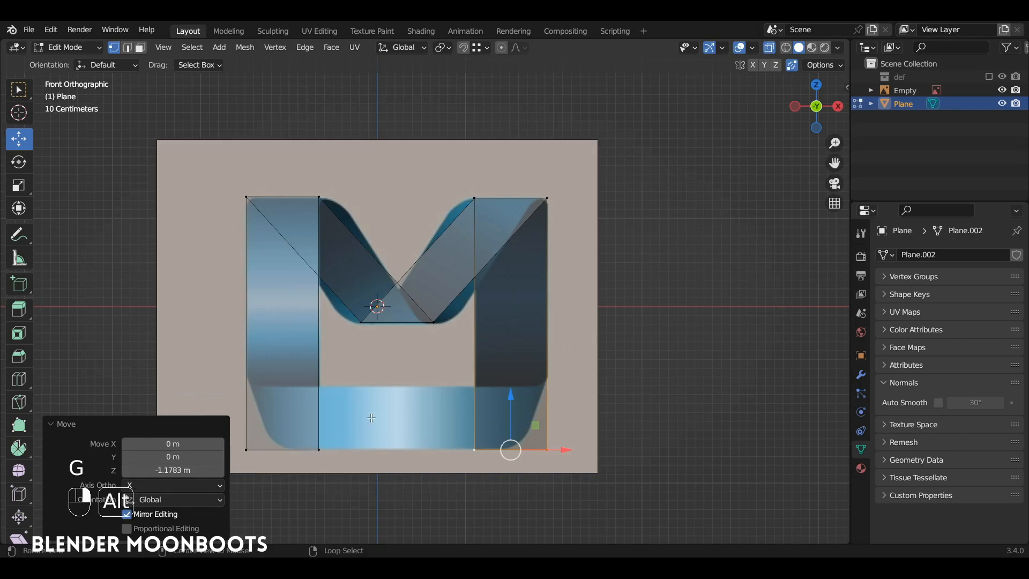
Extrude the right bar's bottom edge about 3.46 m forward along Y, and the left bar's bottom edge forward to snap level with it.
{"action": "middle_click_drag", "start_coordinate": [372, 418], "coordinate": [455, 322]}
{"action": "key", "text": "e"}
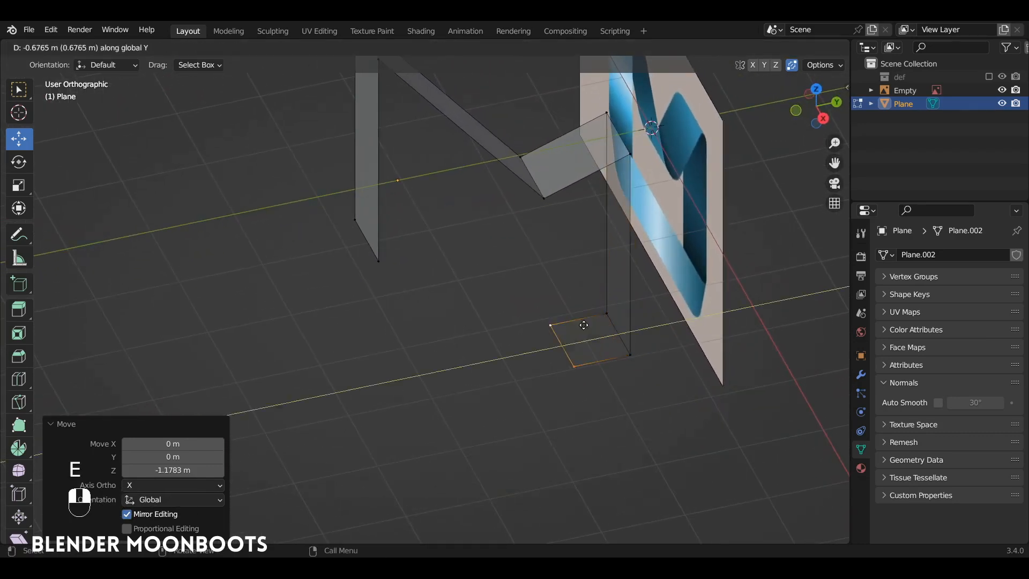
{"action": "left_click", "coordinate": [360, 345]}
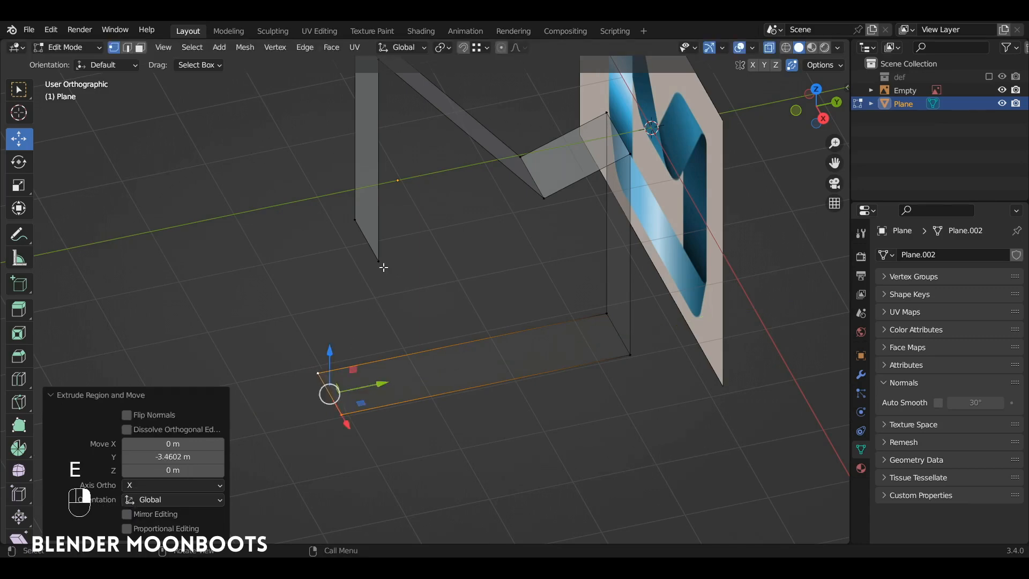
{"action": "left_click", "coordinate": [366, 239], "text": "shift"}
{"action": "key", "text": "e"}
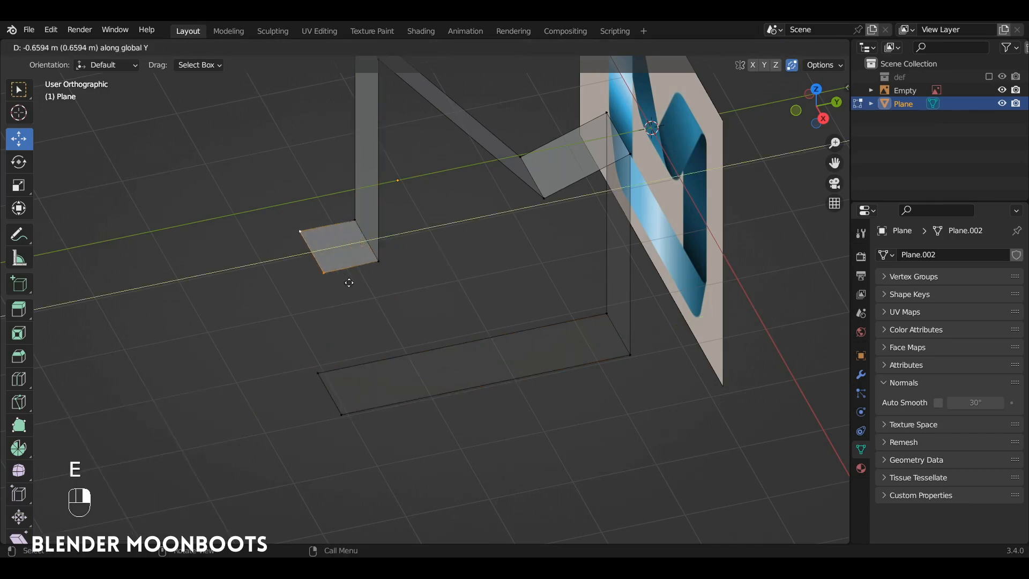
{"action": "left_click", "coordinate": [315, 371], "text": "ctrl"}
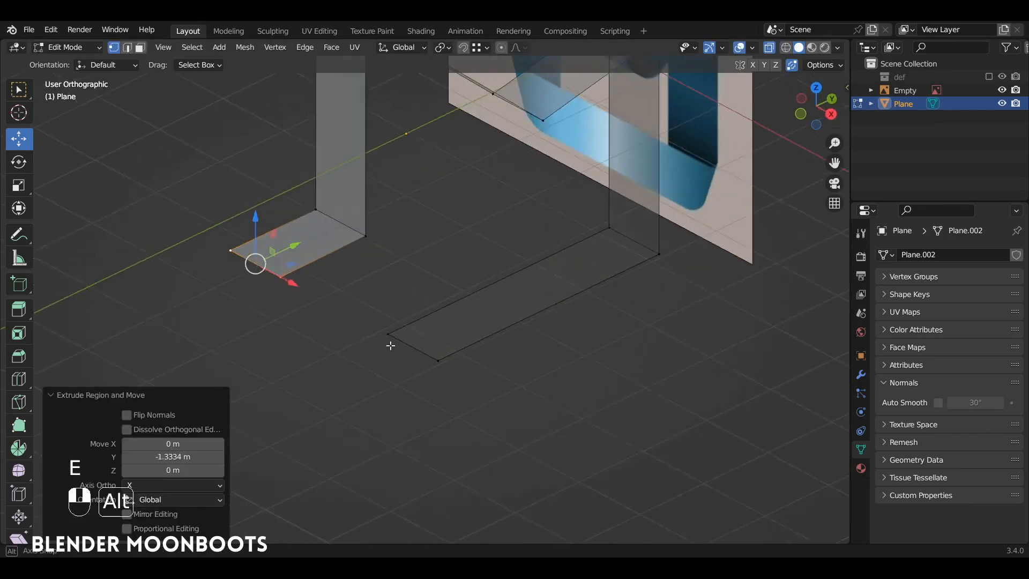
Raise the lower outer corner vertices of the left bar about 0.72 m to the base ribbon's upper edge.
{"action": "key", "text": "KP_1"}
{"action": "key", "text": "a"}
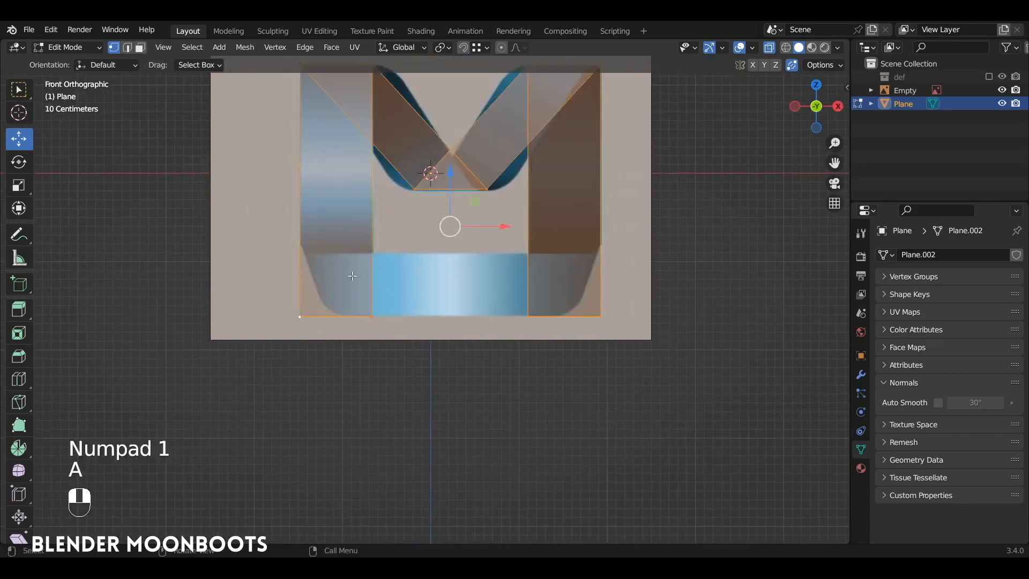
{"action": "key", "text": "a"}
{"action": "left_click", "coordinate": [299, 317], "text": "ctrl"}
{"action": "left_click_drag", "start_coordinate": [303, 266], "coordinate": [302, 187]}
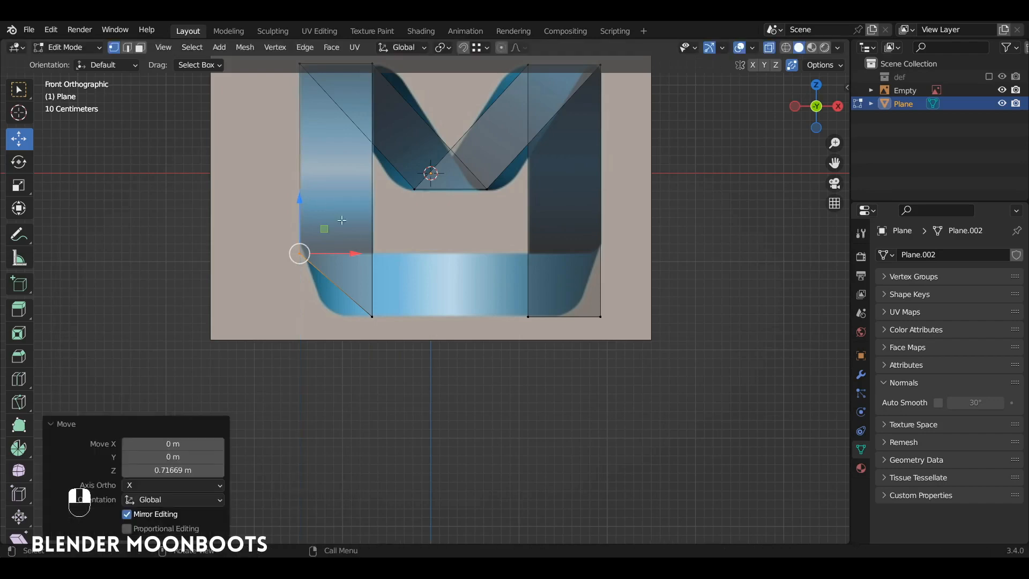
Raise the right bar's lower outer corner vertices along Z and snap them level with the left bar's outer corner.
{"action": "key", "text": "alt+a"}
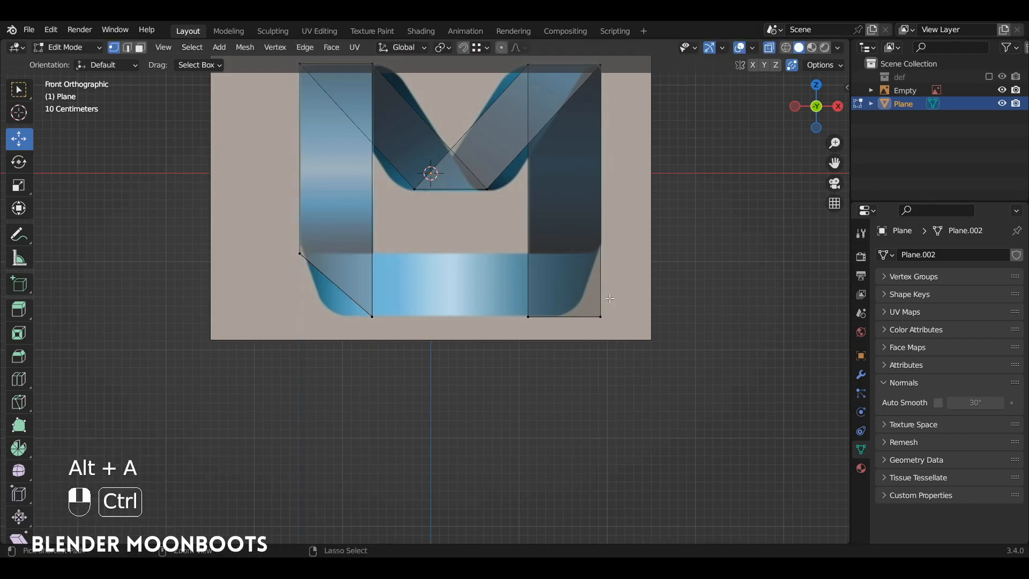
{"action": "left_click", "coordinate": [600, 316], "text": "ctrl"}
{"action": "left_click_drag", "start_coordinate": [601, 262], "coordinate": [604, 205]}
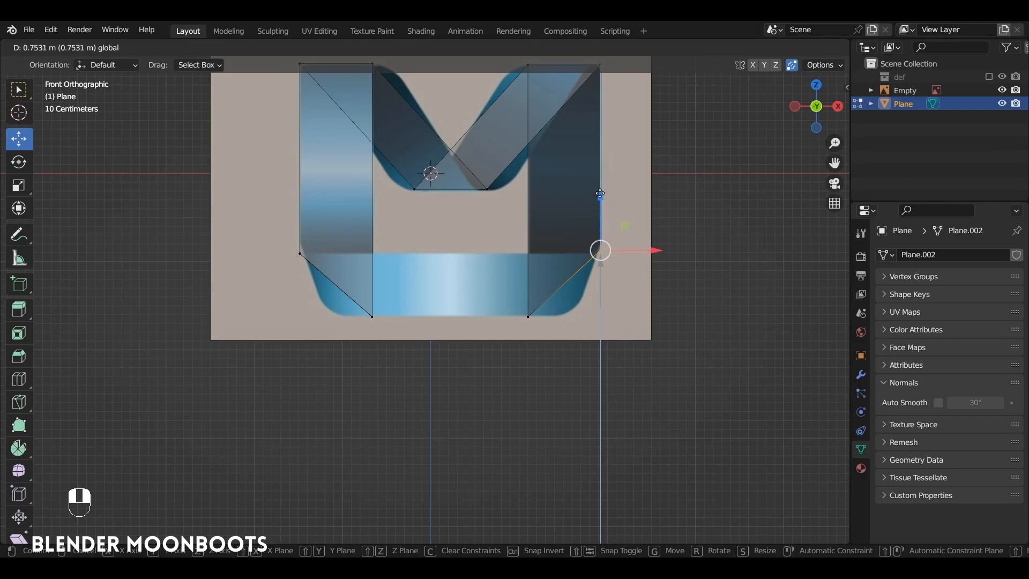
{"action": "left_click_drag", "start_coordinate": [600, 193], "coordinate": [601, 195]}
{"action": "key", "text": "g"}
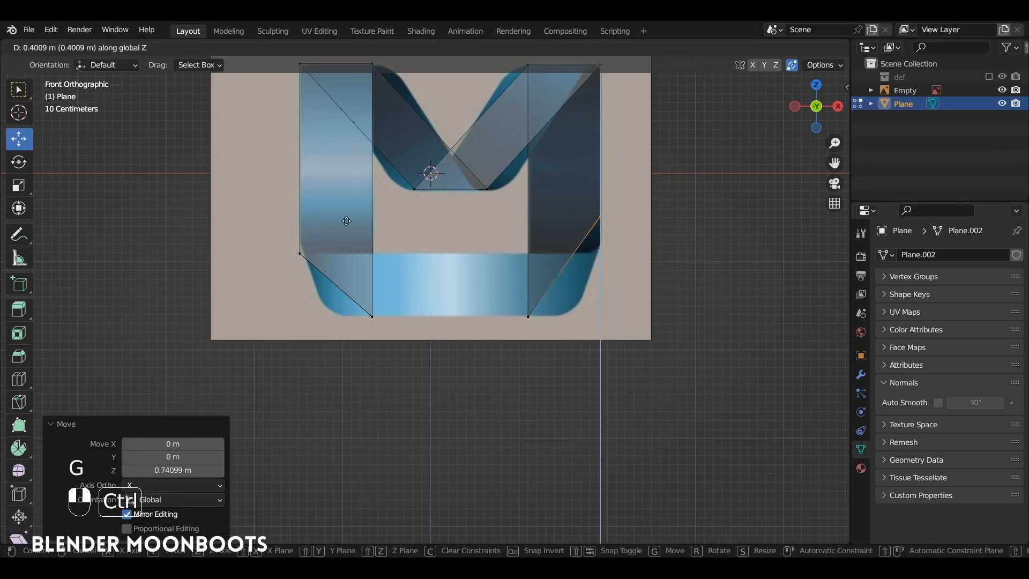
{"action": "left_click", "coordinate": [298, 253], "text": "ctrl"}
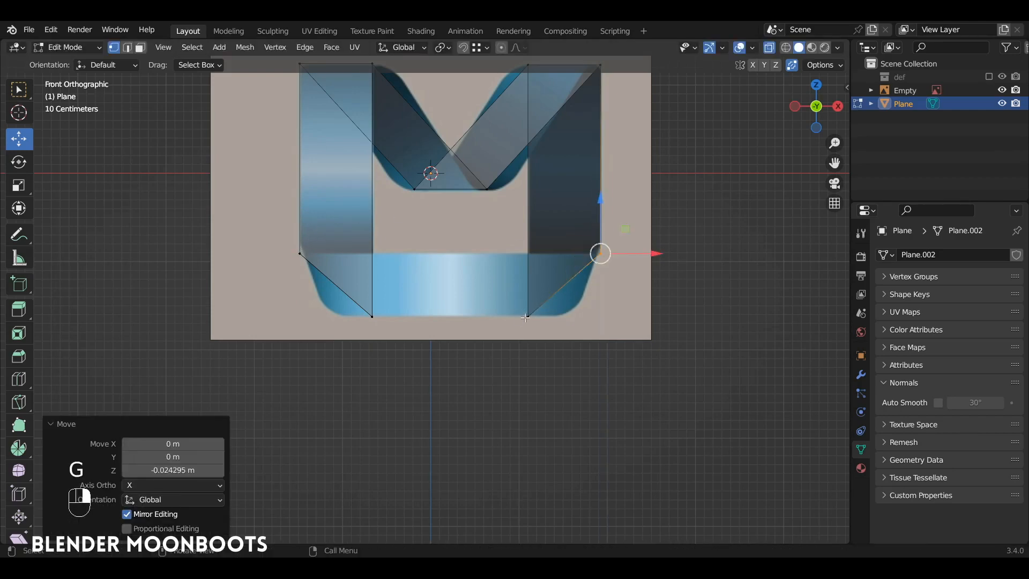
Fill a face between the front end edges of the left and right extrusions to form the base ribbon.
{"action": "middle_click_drag", "start_coordinate": [525, 318], "coordinate": [562, 336], "text": "alt"}
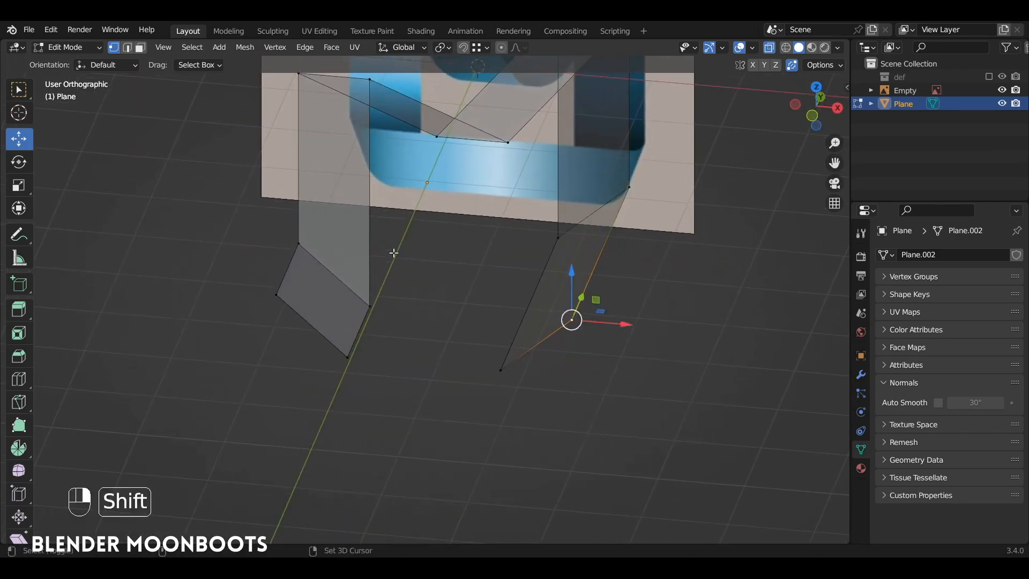
{"action": "left_click", "coordinate": [276, 287], "text": "shift"}
{"action": "left_click", "coordinate": [362, 356], "text": "shift"}
{"action": "left_click", "coordinate": [488, 371], "text": "shift"}
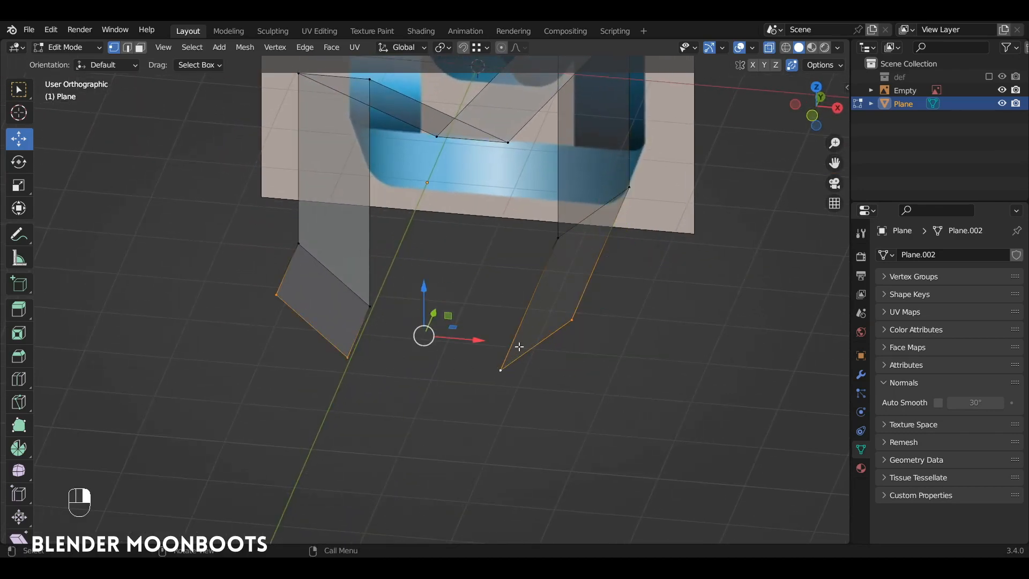
{"action": "key", "text": "f"}
{"action": "key", "text": "KP_1"}
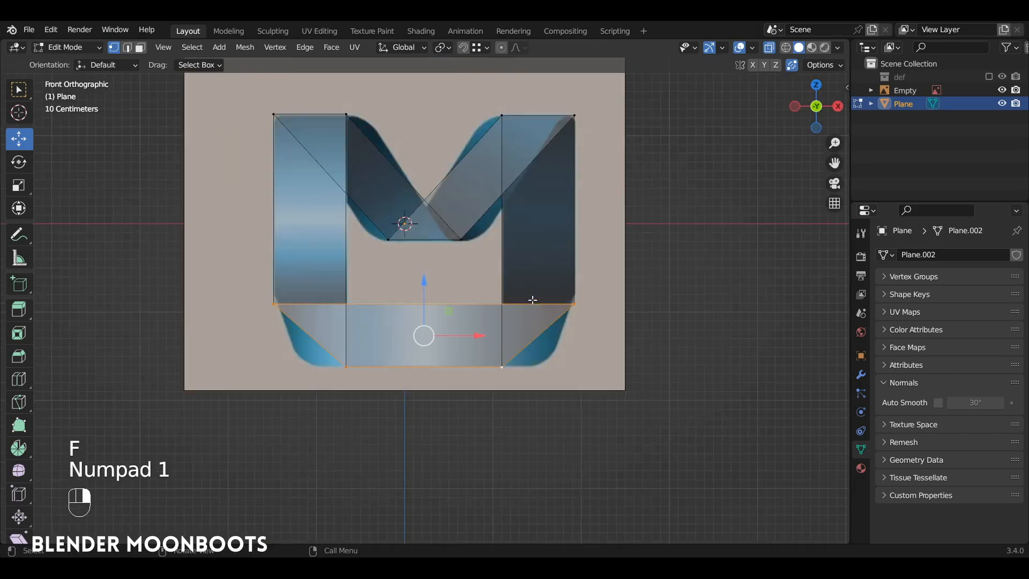
Move the new front face of the base ribbon further forward along Y.
{"action": "middle_click_drag", "start_coordinate": [533, 285], "coordinate": [576, 295], "text": "alt"}
{"action": "left_click_drag", "start_coordinate": [616, 294], "coordinate": [536, 300]}
{"action": "middle_click_drag", "start_coordinate": [537, 300], "coordinate": [627, 207], "text": "alt"}
Leave mesh editing, turn on the Face Orientation overlay and examine the ribbon's normals from several sides.
{"action": "key", "text": "alt+z"}
{"action": "key", "text": "Tab"}
{"action": "left_click", "coordinate": [752, 46]}
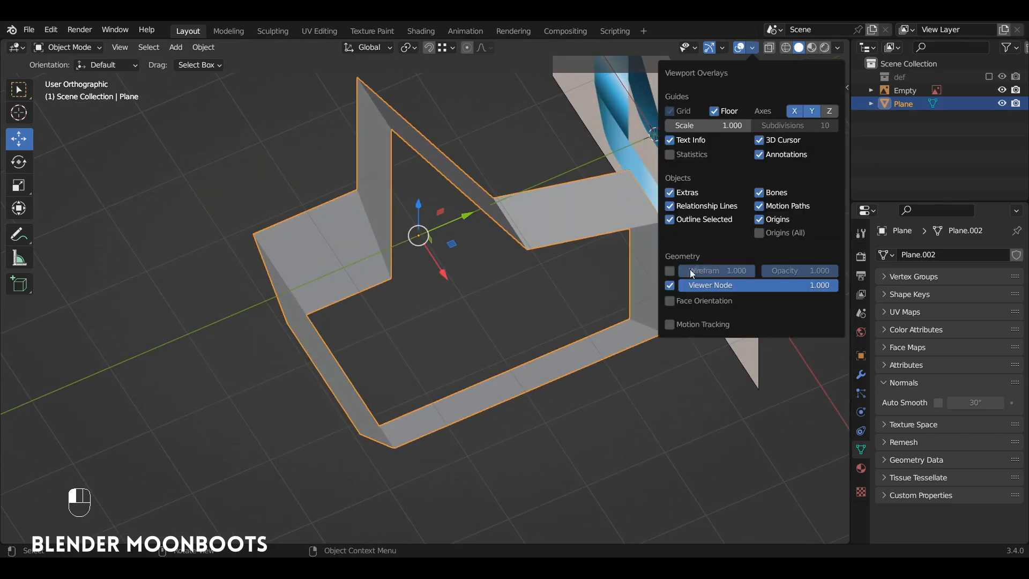
{"action": "left_click", "coordinate": [669, 301]}
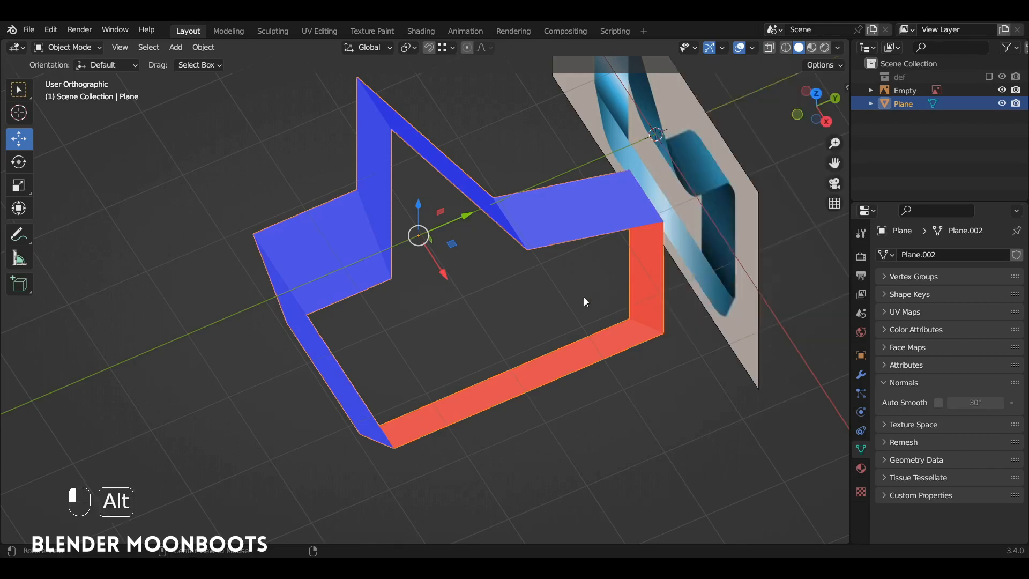
{"action": "middle_click_drag", "start_coordinate": [584, 297], "coordinate": [492, 223], "text": "alt"}
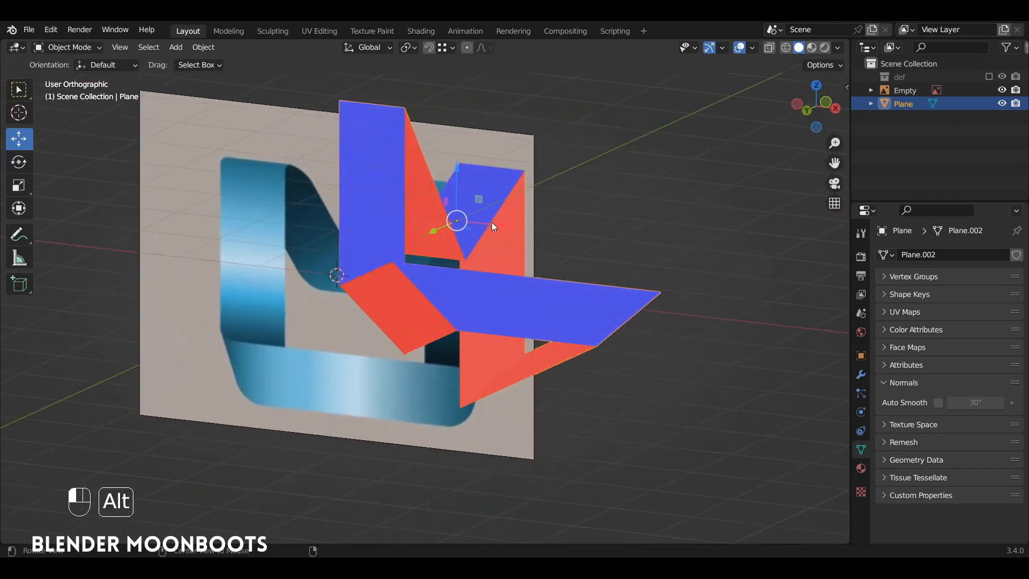
{"action": "middle_click_drag", "start_coordinate": [427, 284], "coordinate": [533, 345], "text": "alt"}
{"action": "left_click_drag", "start_coordinate": [531, 340], "coordinate": [595, 345], "text": "alt"}
Add one centred loop cut across the strip linking the right bar to the front base ribbon.
{"action": "key", "text": "Tab"}
{"action": "key", "text": "ctrl+r"}
{"action": "left_click", "coordinate": [576, 366]}
{"action": "right_click", "coordinate": [577, 367]}
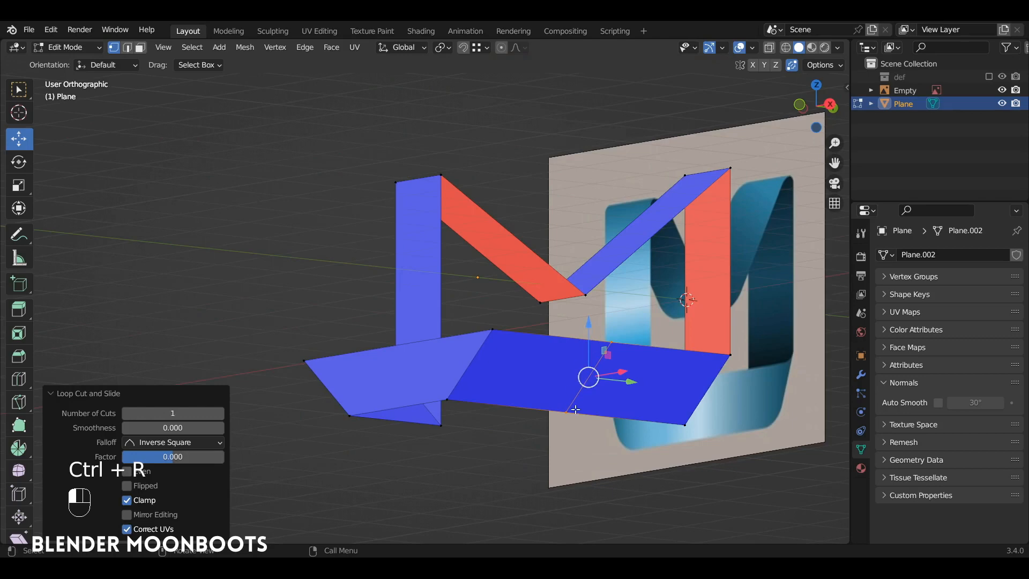
Flip the normals of the front base face and the adjoining half of the right connecting strip.
{"action": "left_click_drag", "start_coordinate": [575, 409], "coordinate": [697, 325], "text": "alt"}
{"action": "key", "text": "3"}
{"action": "left_click", "coordinate": [518, 365]}
{"action": "key", "text": "alt+n"}
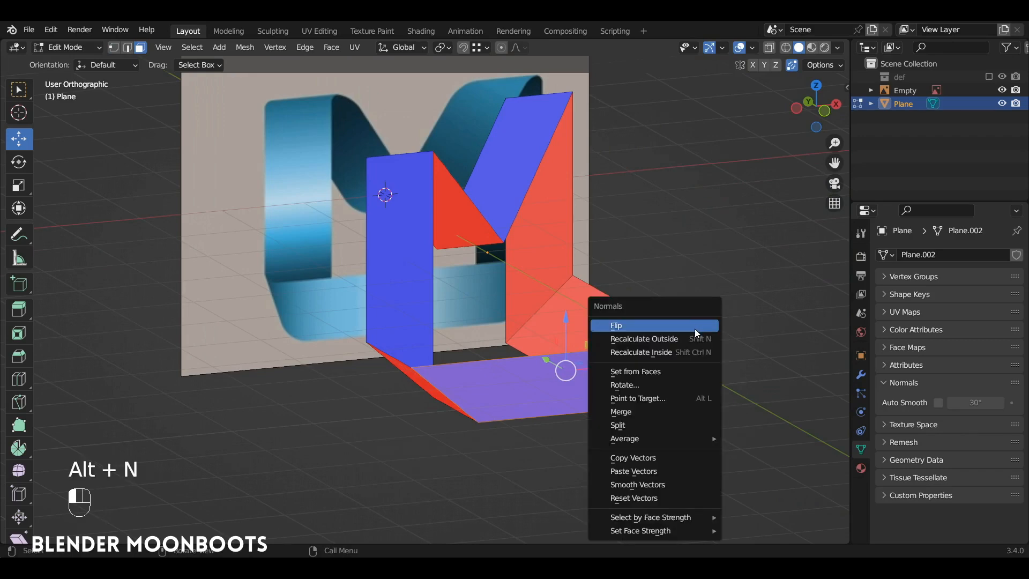
{"action": "left_click", "coordinate": [697, 329]}
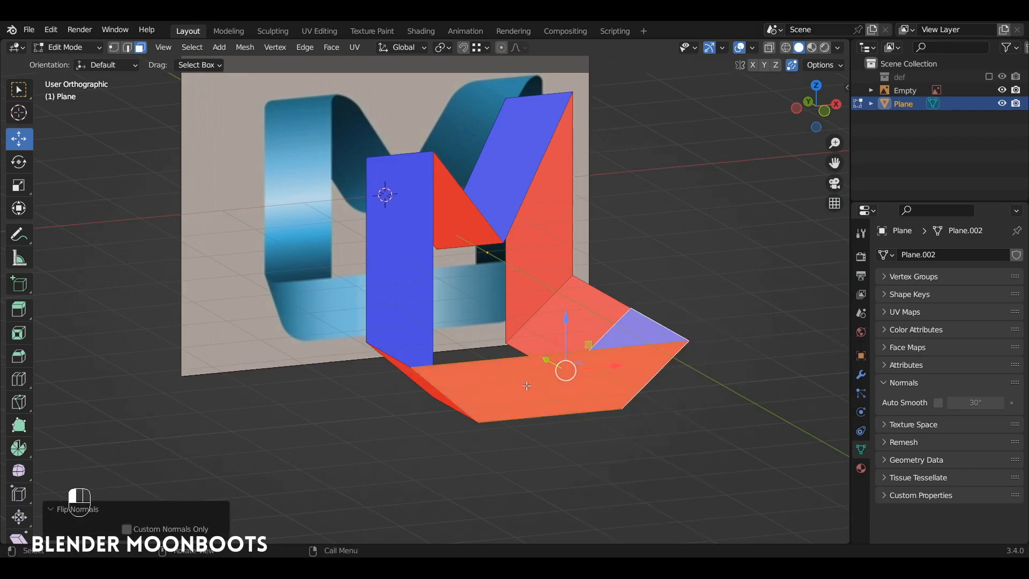
Check the flipped faces around the ribbon and turn off the Face Orientation overlay.
{"action": "left_click_drag", "start_coordinate": [527, 385], "coordinate": [487, 355], "text": "alt"}
{"action": "left_click_drag", "start_coordinate": [612, 363], "coordinate": [528, 326], "text": "alt"}
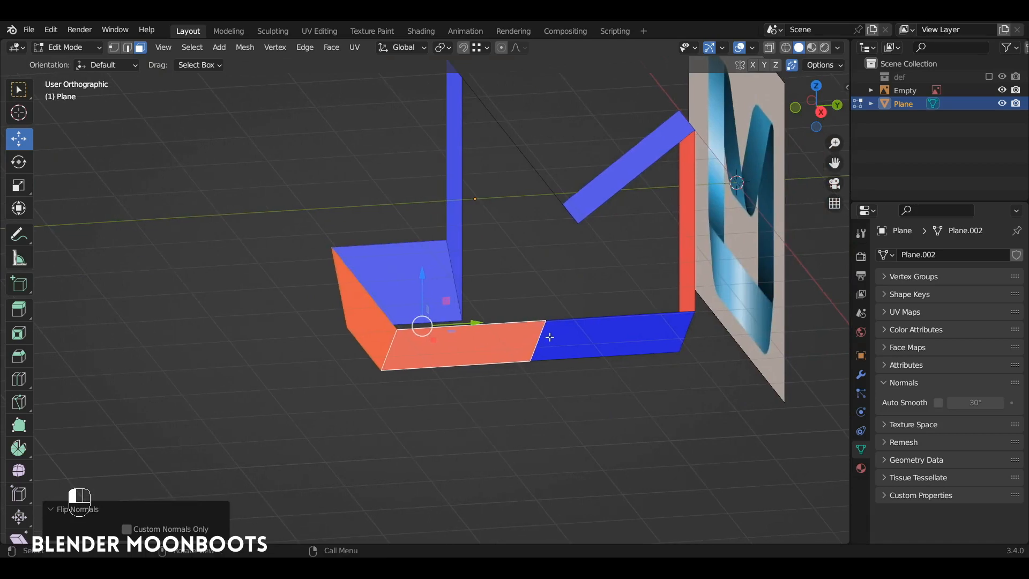
{"action": "middle_click_drag", "start_coordinate": [526, 342], "coordinate": [508, 347]}
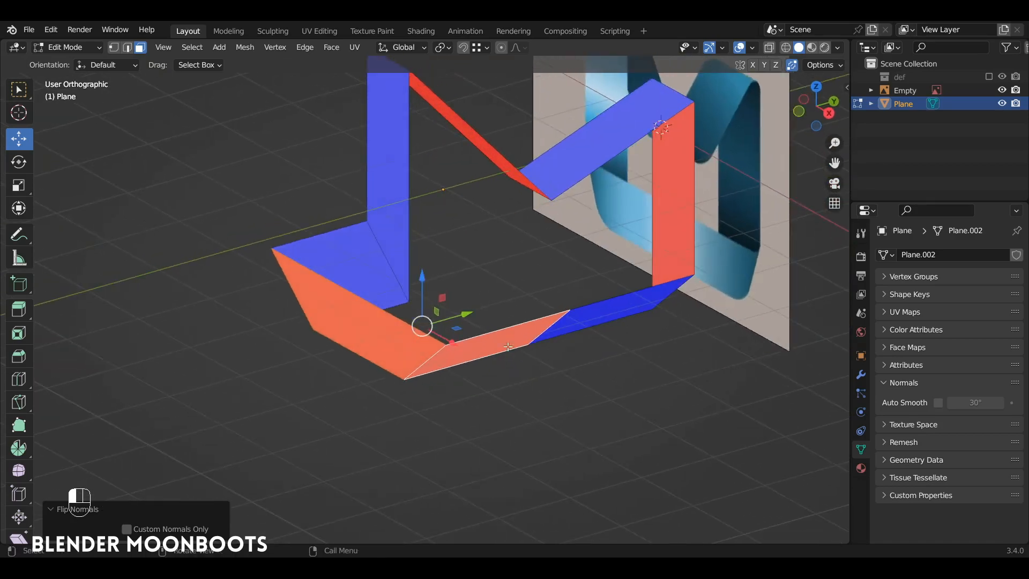
{"action": "left_click_drag", "start_coordinate": [438, 345], "coordinate": [530, 323], "text": "alt"}
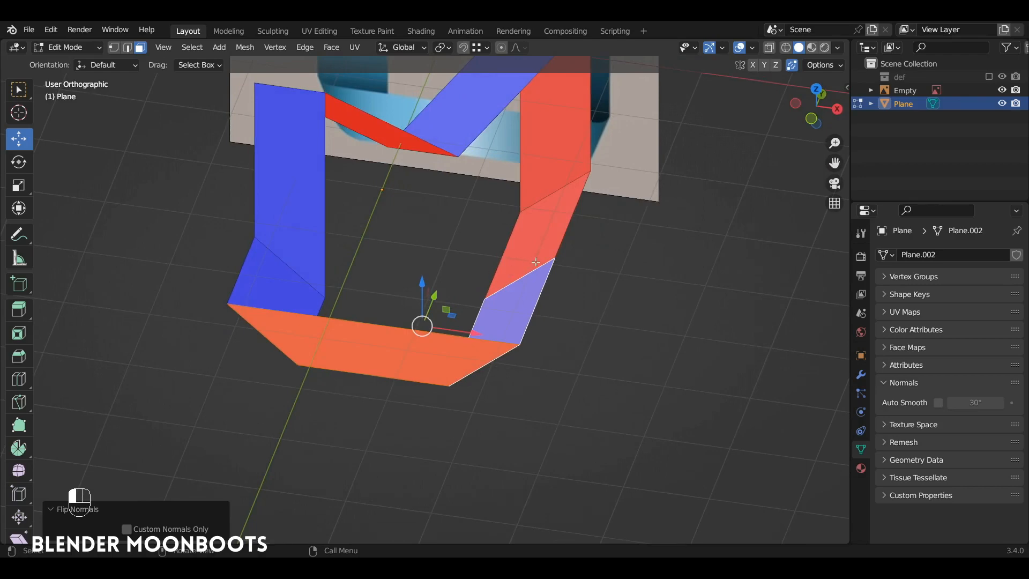
{"action": "left_click_drag", "start_coordinate": [536, 261], "coordinate": [795, 85], "text": "alt"}
{"action": "left_click", "coordinate": [538, 331]}
{"action": "left_click", "coordinate": [752, 48]}
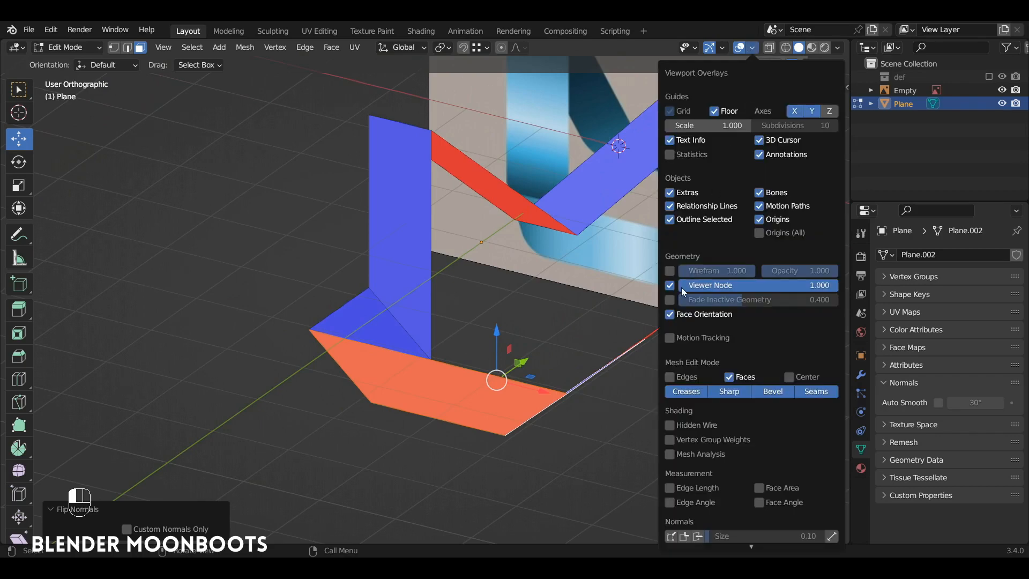
{"action": "left_click", "coordinate": [669, 315]}
{"action": "left_click_drag", "start_coordinate": [668, 315], "coordinate": [675, 320], "text": "alt"}
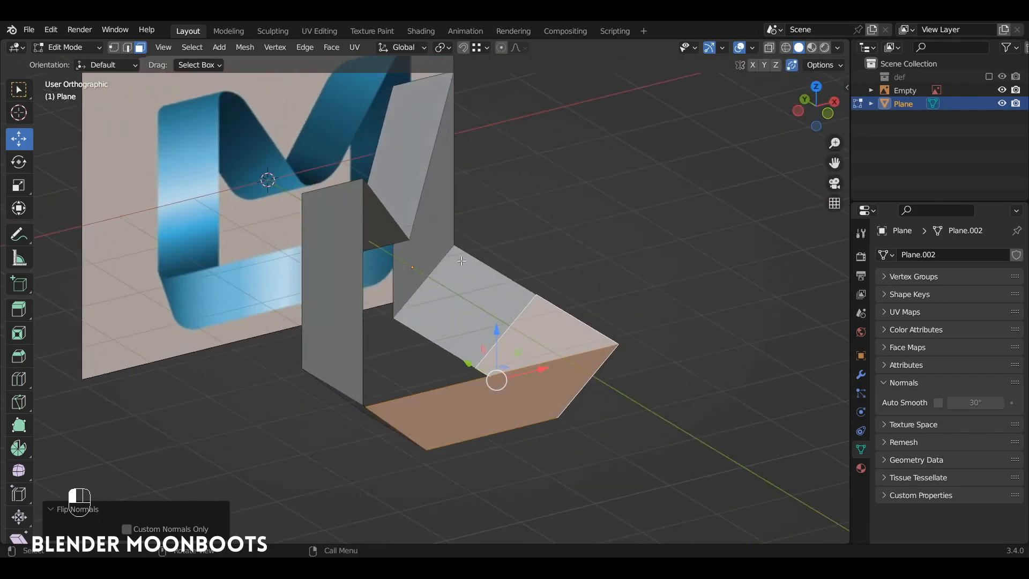
Select the cross edges at the ribbon's folds as an edge ring and bevel them about 0.548 m with 3 segments.
{"action": "key", "text": "2"}
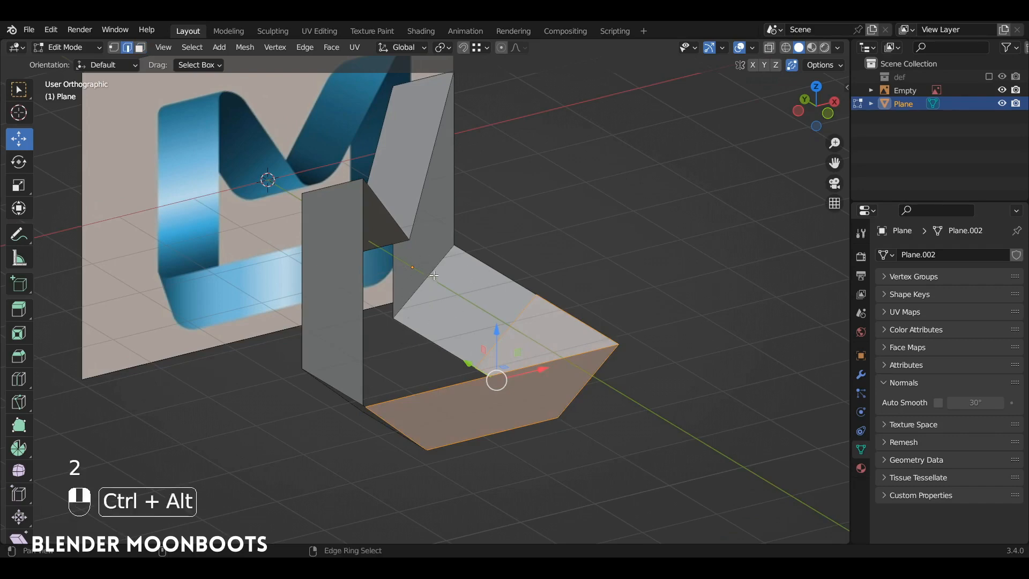
{"action": "left_click", "coordinate": [457, 263], "text": "ctrl+alt"}
{"action": "key", "text": "alt+a"}
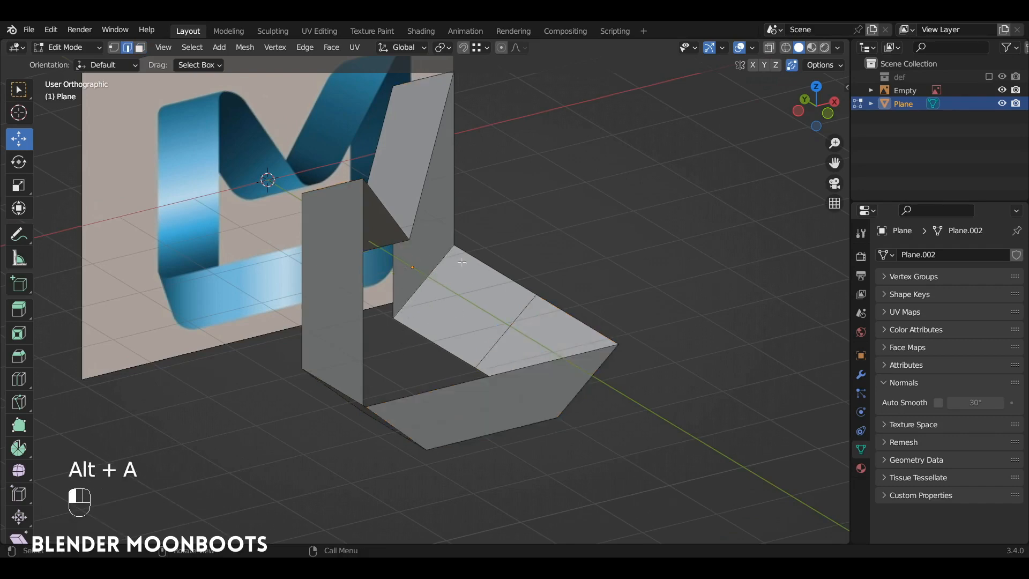
{"action": "left_click", "coordinate": [437, 263], "text": "ctrl+alt"}
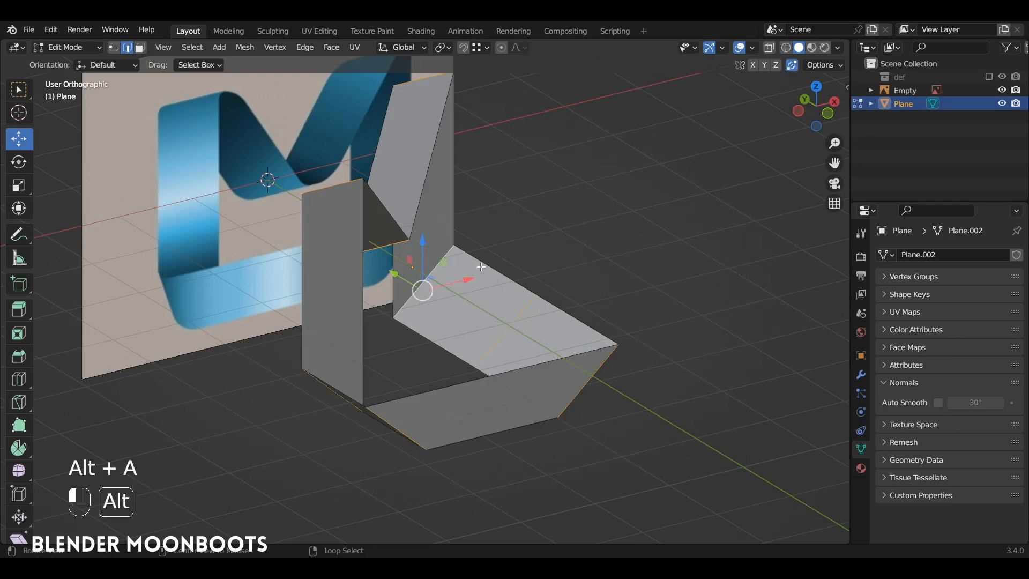
{"action": "middle_click_drag", "start_coordinate": [436, 262], "coordinate": [351, 311]}
{"action": "middle_click_drag", "start_coordinate": [551, 353], "coordinate": [571, 192], "text": "alt"}
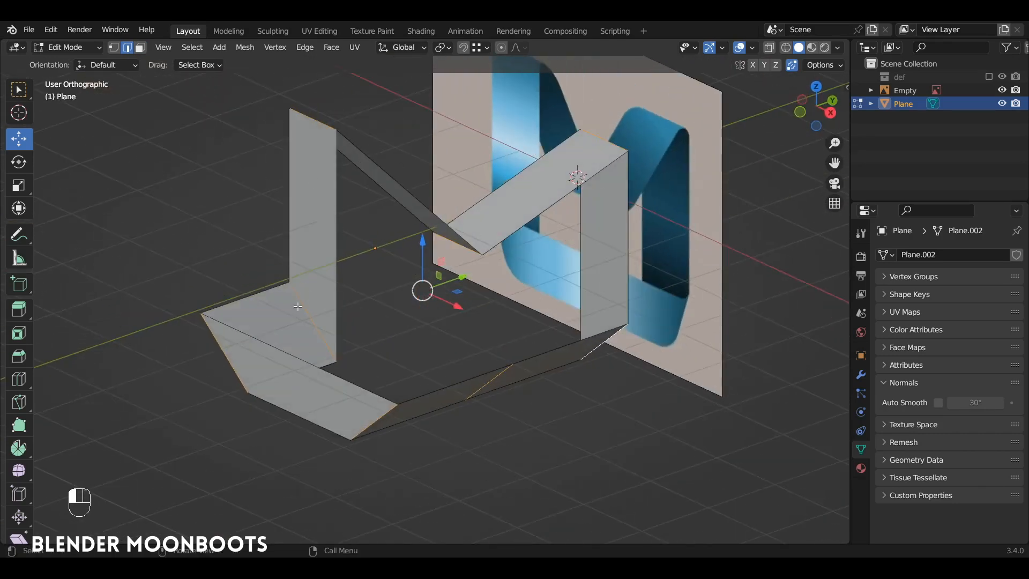
{"action": "middle_click_drag", "start_coordinate": [298, 306], "coordinate": [583, 357], "text": "alt"}
{"action": "key", "text": "ctrl+b"}
{"action": "scroll", "coordinate": [622, 354], "scroll_direction": "up", "scroll_amount": 2}
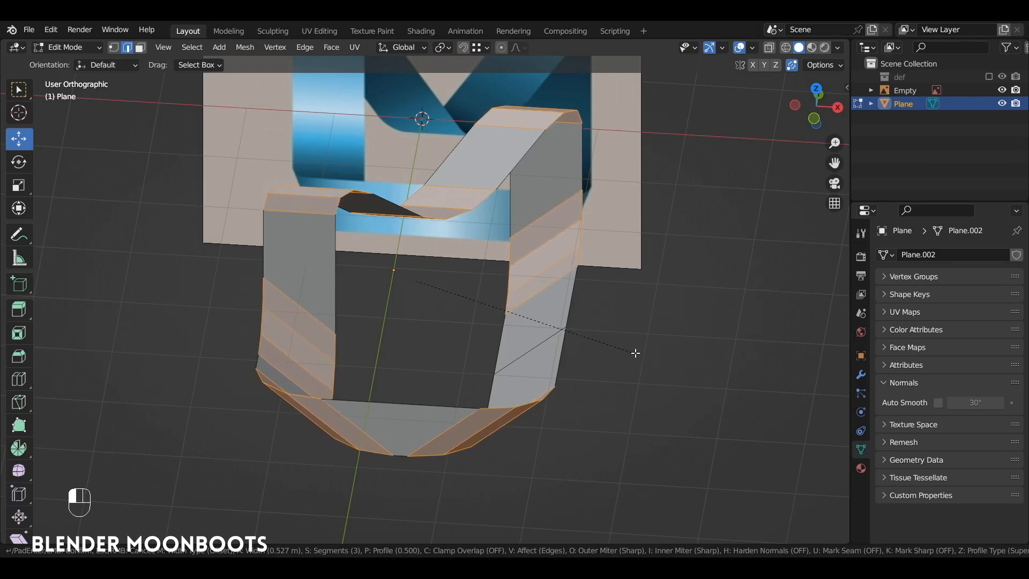
{"action": "left_click", "coordinate": [637, 353]}
{"action": "middle_click_drag", "start_coordinate": [635, 354], "coordinate": [641, 287], "text": "alt"}
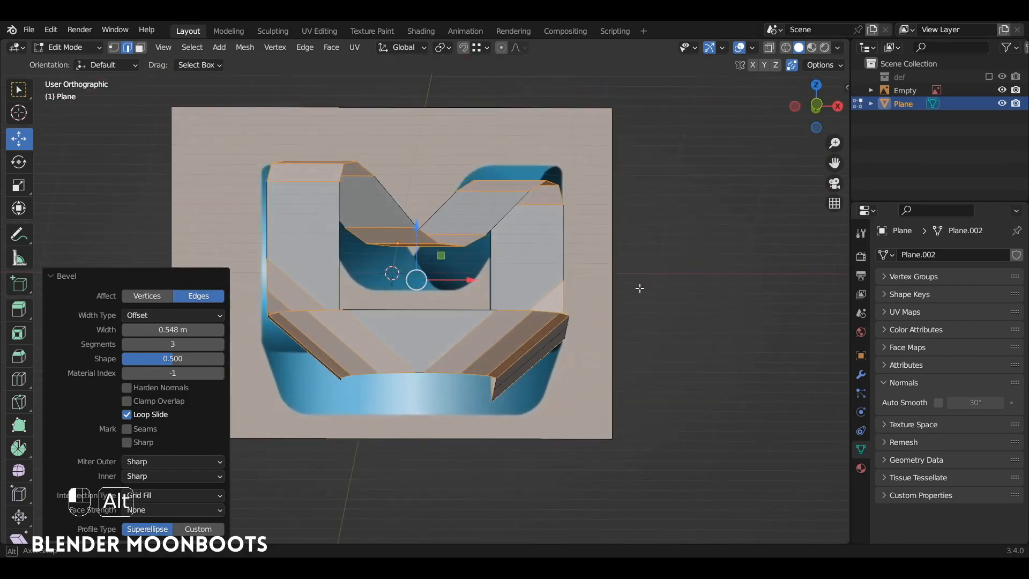
Raise the bevelled vertices at the top of the left bar about 0.285 m along Z to the reference's upper edge.
{"action": "key", "text": "KP_1"}
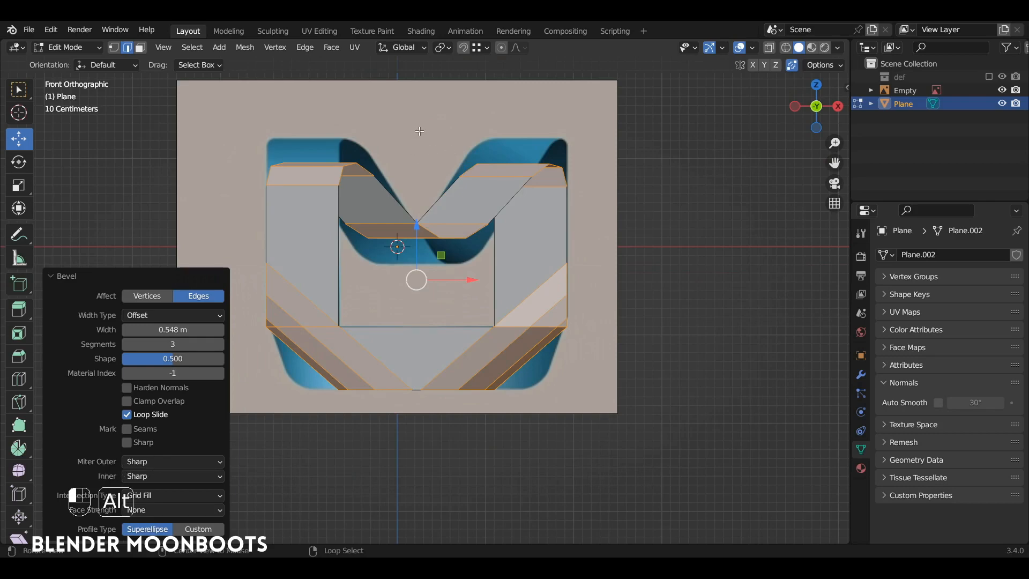
{"action": "key", "text": "alt+z"}
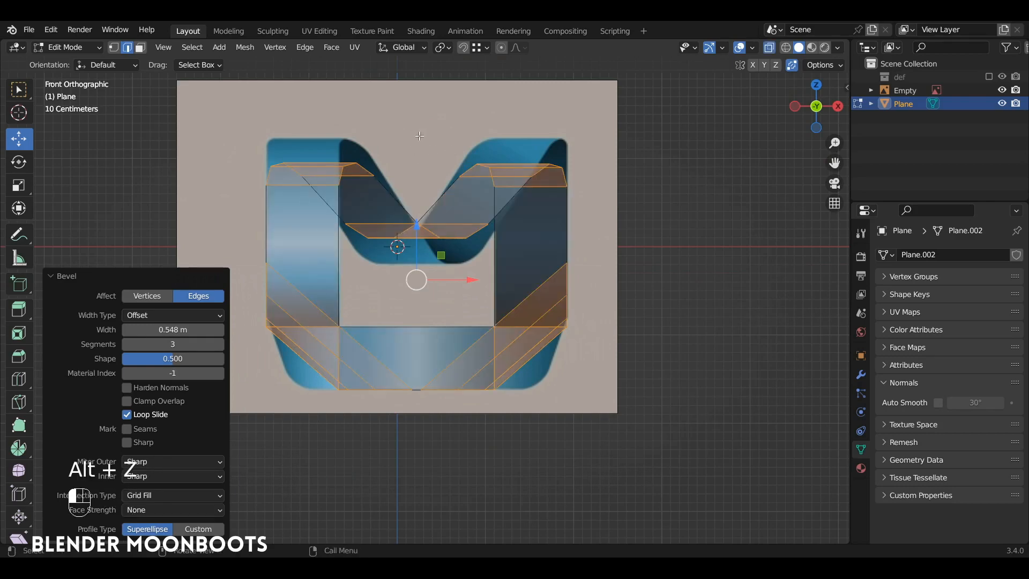
{"action": "key", "text": "1"}
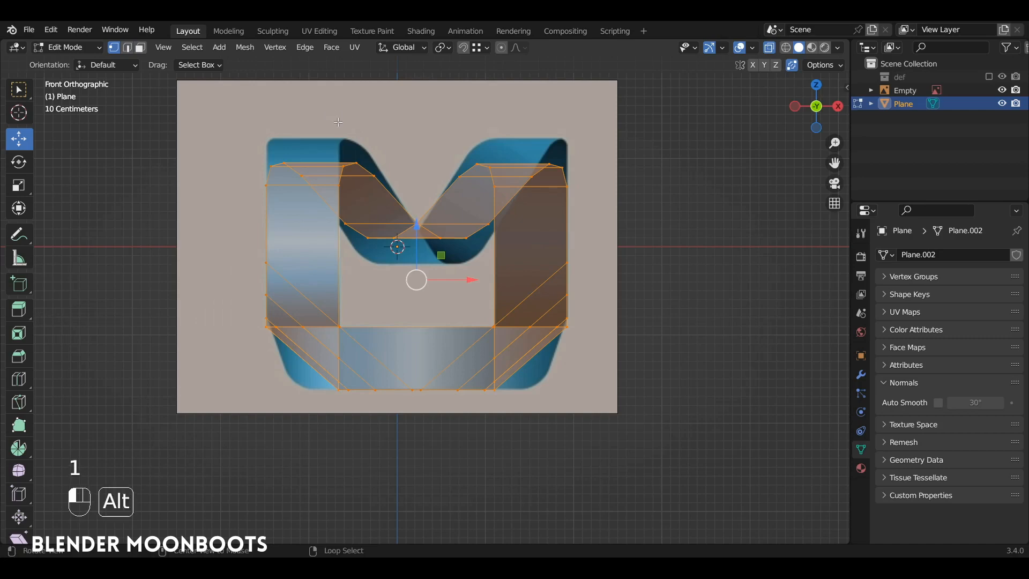
{"action": "key", "text": "alt+a"}
{"action": "mouse_move", "coordinate": [285, 106]}
{"action": "left_mouse_down", "text": "ctrl"}
{"action": "mouse_move", "coordinate": [235, 157]}
{"action": "mouse_move", "coordinate": [332, 203]}
{"action": "mouse_move", "coordinate": [385, 136]}
{"action": "mouse_move", "coordinate": [375, 134]}
{"action": "left_mouse_up", "text": "ctrl"}
{"action": "left_click_drag", "start_coordinate": [317, 156], "coordinate": [438, 129]}
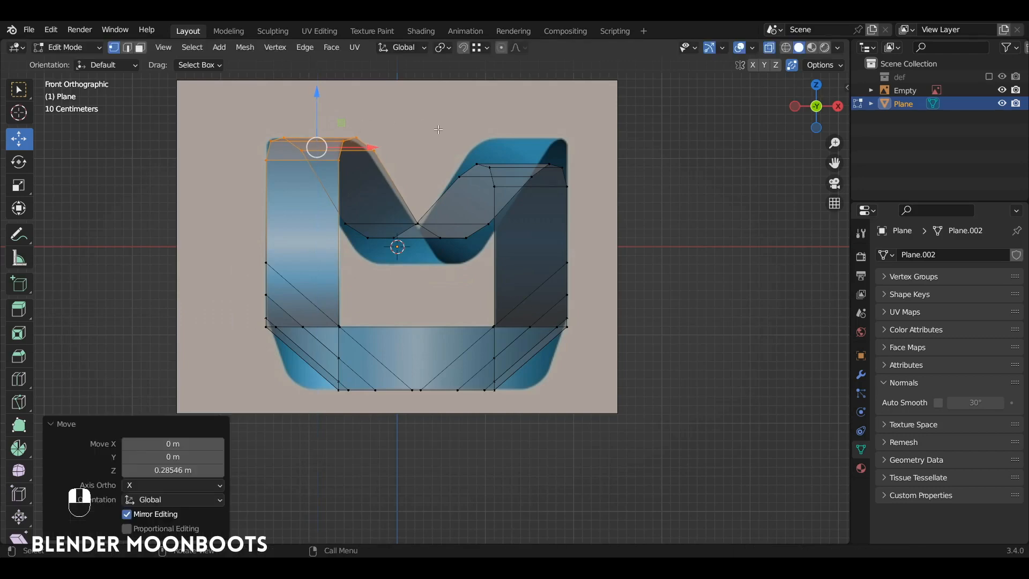
Lower the middle fold's vertices to the reference and raise the right bar's top fold about 0.279 m along Z.
{"action": "key", "text": "alt+a"}
{"action": "mouse_move", "coordinate": [343, 206]}
{"action": "left_mouse_down", "text": "ctrl"}
{"action": "mouse_move", "coordinate": [386, 252]}
{"action": "mouse_move", "coordinate": [515, 231]}
{"action": "mouse_move", "coordinate": [432, 180]}
{"action": "mouse_move", "coordinate": [412, 202]}
{"action": "left_mouse_up", "text": "ctrl"}
{"action": "key", "text": "alt+a"}
{"action": "mouse_move", "coordinate": [472, 132]}
{"action": "left_mouse_down", "text": "ctrl"}
{"action": "mouse_move", "coordinate": [450, 215]}
{"action": "mouse_move", "coordinate": [521, 103]}
{"action": "left_mouse_up", "text": "ctrl"}
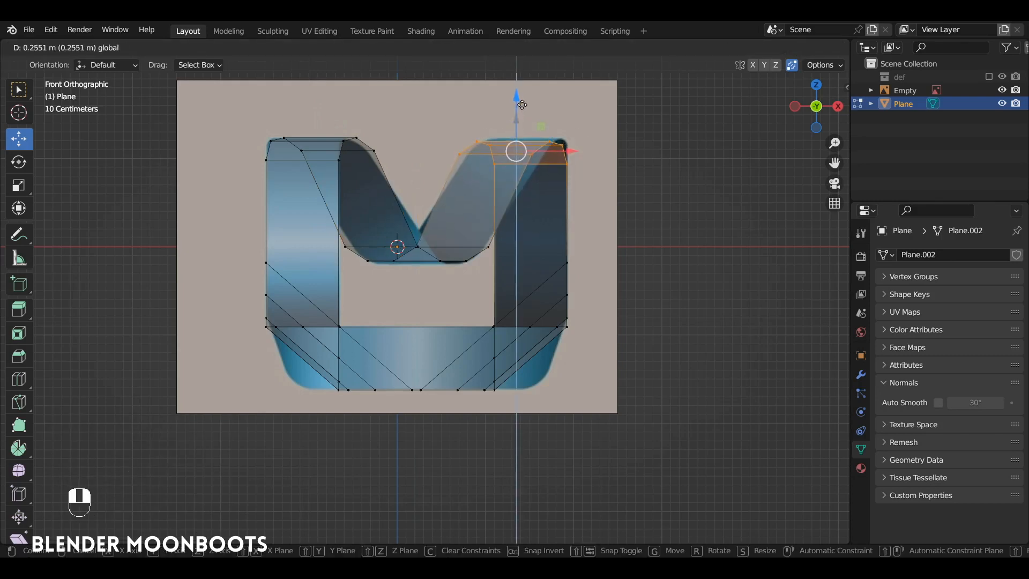
{"action": "left_click", "coordinate": [522, 103]}
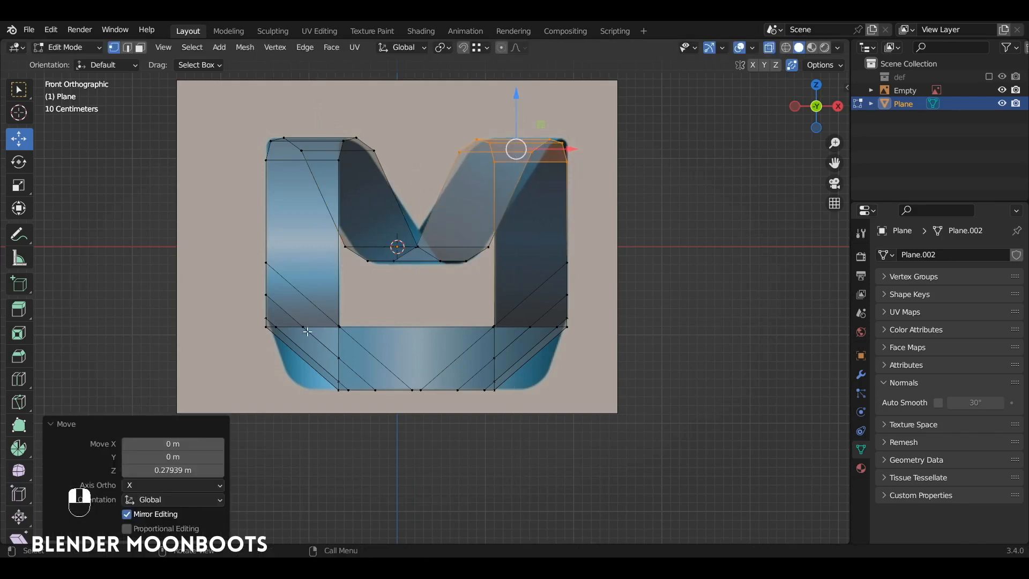
Move the base ribbon's lower right corner vertices outward along X with proportional editing to match the reference's rounded corner.
{"action": "key", "text": "KP_1"}
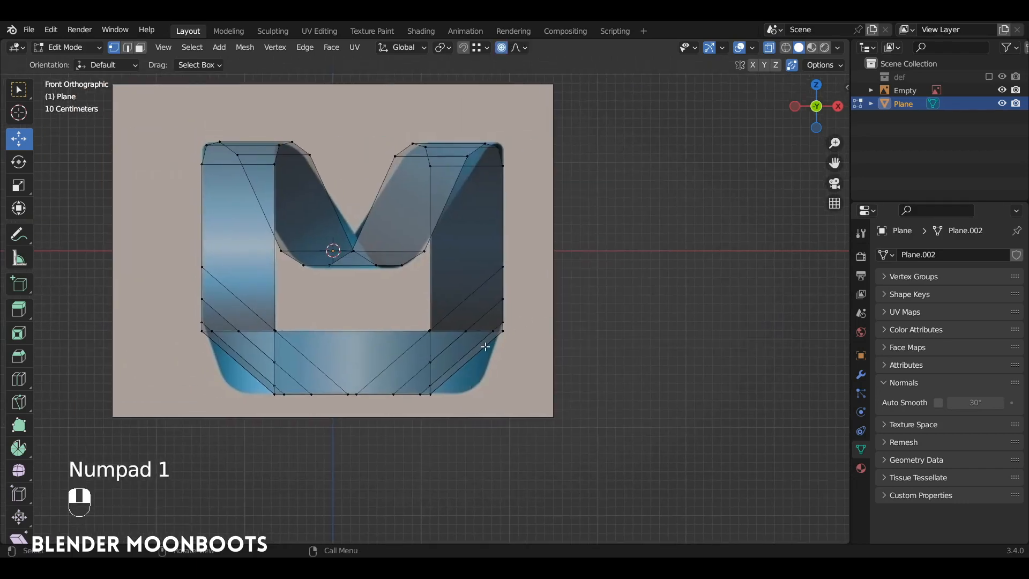
{"action": "middle_click_drag", "start_coordinate": [486, 347], "coordinate": [413, 393], "text": "alt"}
{"action": "left_click", "coordinate": [435, 392]}
{"action": "left_click", "coordinate": [363, 399], "text": "shift"}
{"action": "left_click", "coordinate": [517, 390], "text": "shift"}
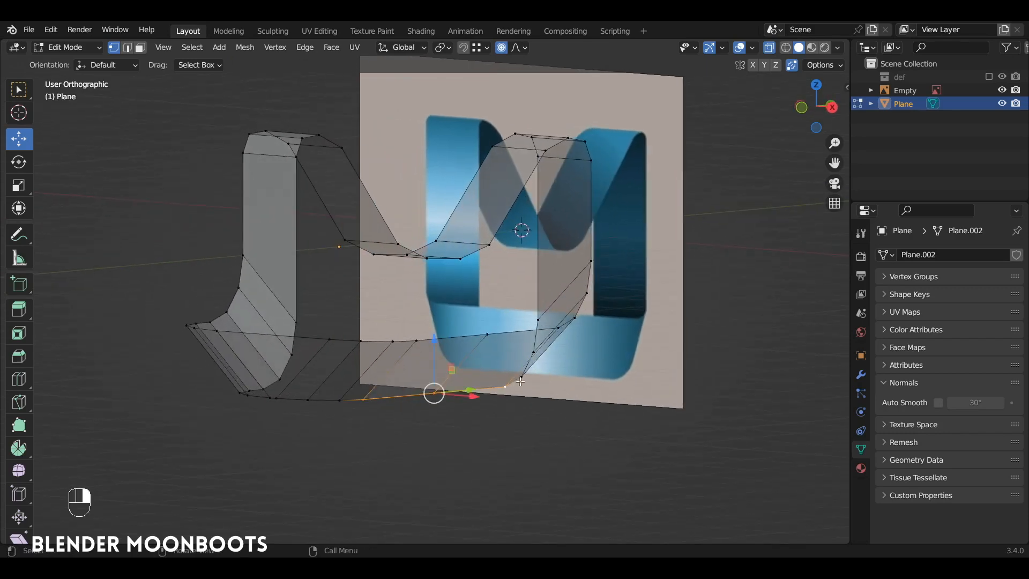
{"action": "key", "text": "KP_1"}
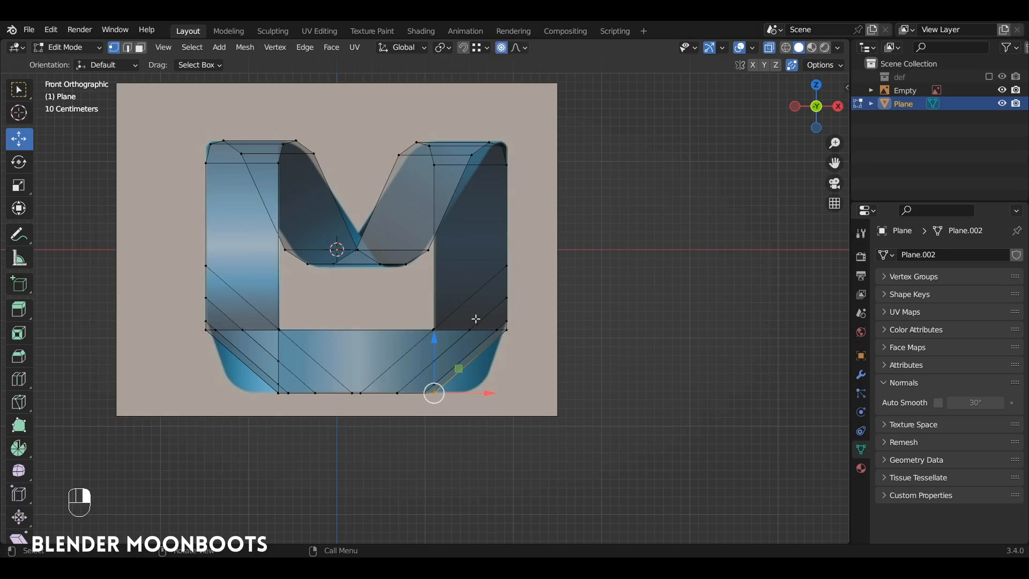
{"action": "left_click_drag", "start_coordinate": [485, 386], "coordinate": [533, 409]}
{"action": "scroll", "coordinate": [535, 407], "scroll_direction": "up", "scroll_amount": 1}
Move the base ribbon's lower left corner vertices outward along X with proportional editing to match the reference.
{"action": "middle_click_drag", "start_coordinate": [469, 387], "coordinate": [588, 277], "text": "alt"}
{"action": "key", "text": "alt+z"}
{"action": "key", "text": "KP_1"}
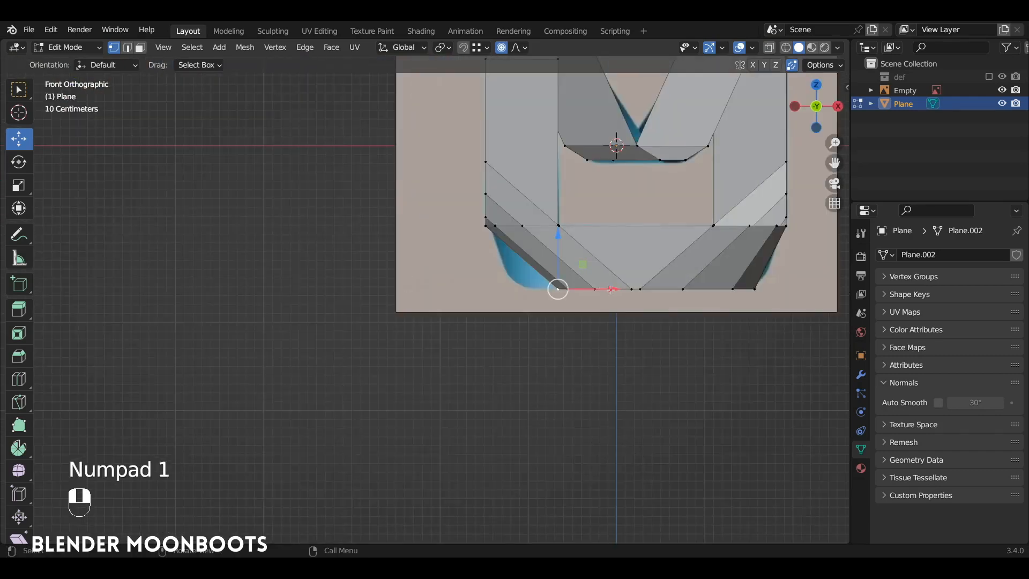
{"action": "left_click_drag", "start_coordinate": [612, 289], "coordinate": [561, 294]}
{"action": "key", "text": "alt+z"}
{"action": "middle_click_drag", "start_coordinate": [581, 260], "coordinate": [414, 355], "text": "alt+shift"}
Return to Object Mode with X-ray off and apply smooth shading to the ribbon.
{"action": "key", "text": "Tab"}
{"action": "middle_click", "coordinate": [502, 293], "text": "alt"}
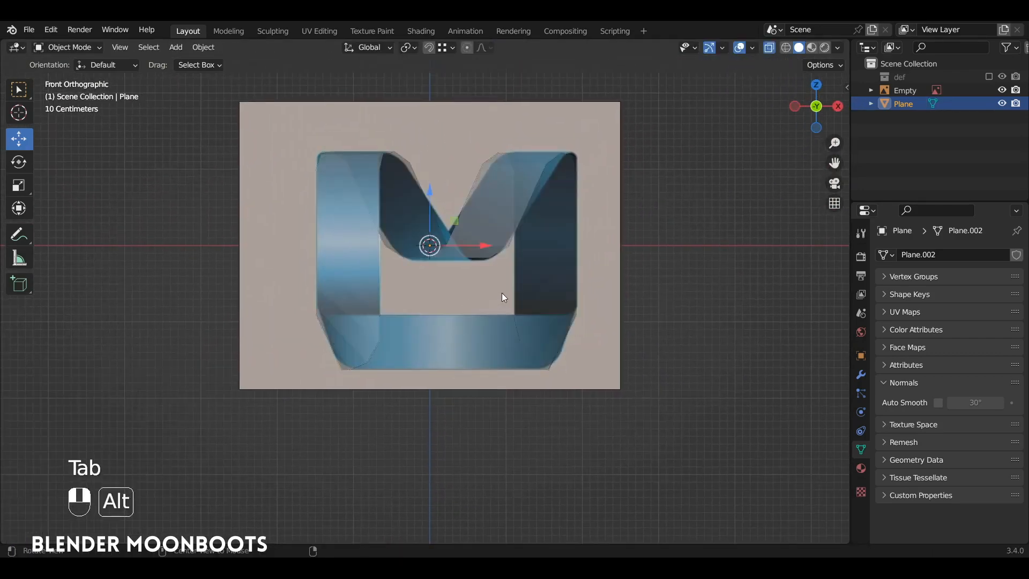
{"action": "key", "text": "alt+z"}
{"action": "middle_click_drag", "start_coordinate": [502, 293], "coordinate": [472, 338]}
{"action": "right_click", "coordinate": [339, 329]}
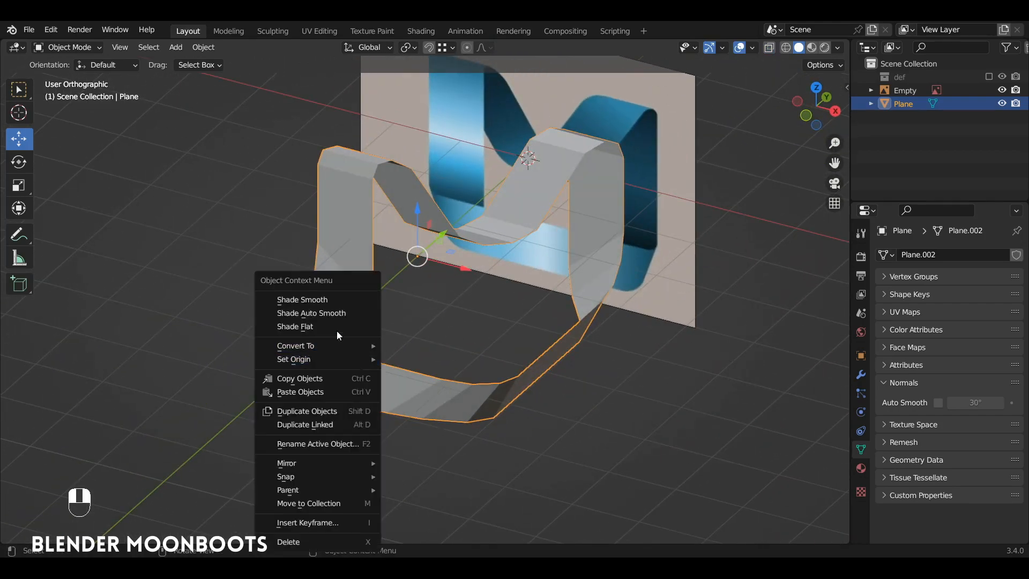
{"action": "left_click", "coordinate": [338, 300]}
{"action": "middle_click_drag", "start_coordinate": [381, 299], "coordinate": [632, 392], "text": "alt"}
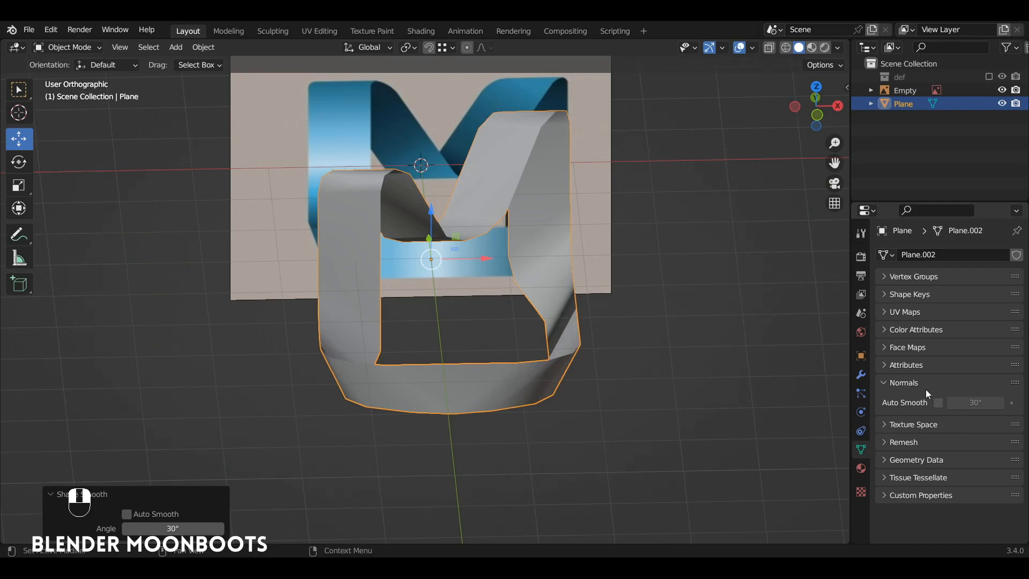
Enable Auto Smooth on the ribbon mesh's normals and set its angle to 71°.
{"action": "left_click", "coordinate": [938, 404]}
{"action": "mouse_move", "coordinate": [699, 353]}
{"action": "middle_mouse_down", "text": "alt"}
{"action": "mouse_move", "coordinate": [706, 371]}
{"action": "mouse_move", "coordinate": [613, 372]}
{"action": "mouse_move", "coordinate": [430, 335]}
{"action": "mouse_move", "coordinate": [609, 352]}
{"action": "mouse_move", "coordinate": [591, 403]}
{"action": "mouse_move", "coordinate": [536, 316]}
{"action": "mouse_move", "coordinate": [501, 327]}
{"action": "mouse_move", "coordinate": [520, 347]}
{"action": "mouse_move", "coordinate": [554, 308]}
{"action": "middle_mouse_up", "text": "alt"}
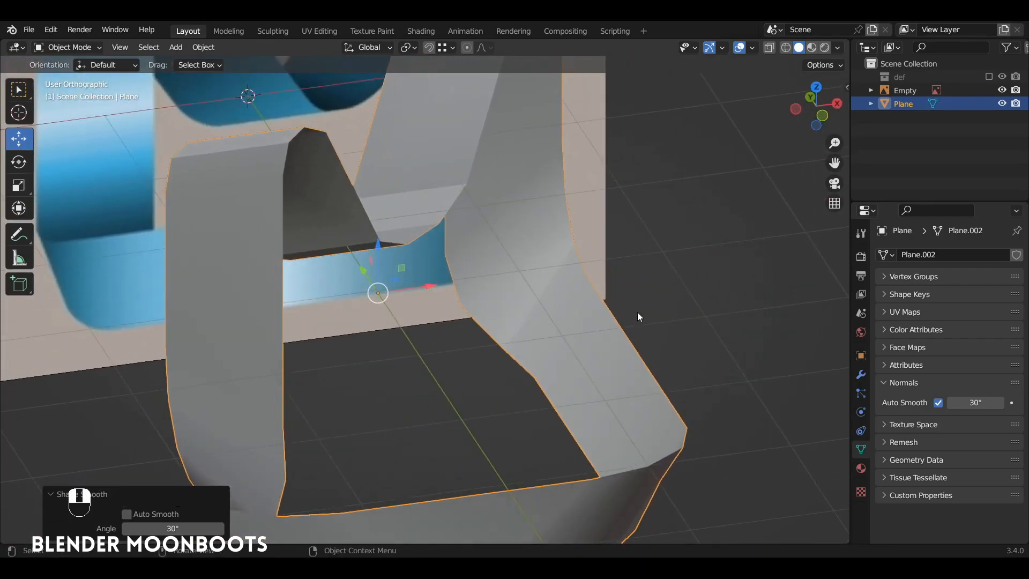
{"action": "left_click_drag", "start_coordinate": [953, 403], "coordinate": [1004, 406]}
{"action": "middle_click_drag", "start_coordinate": [646, 344], "coordinate": [395, 241], "text": "alt"}
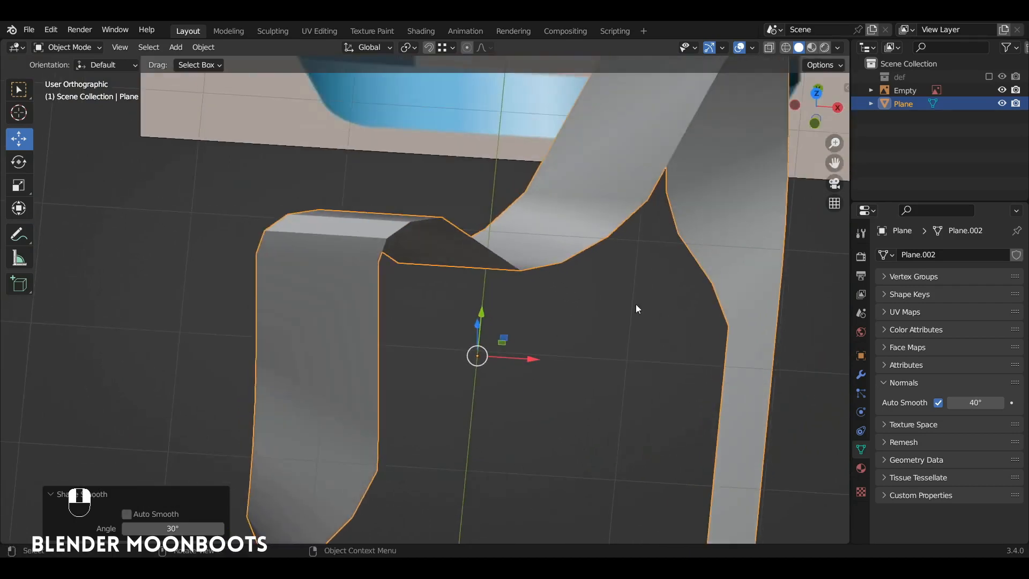
{"action": "left_click", "coordinate": [972, 401]}
{"action": "type", "text": "71"}
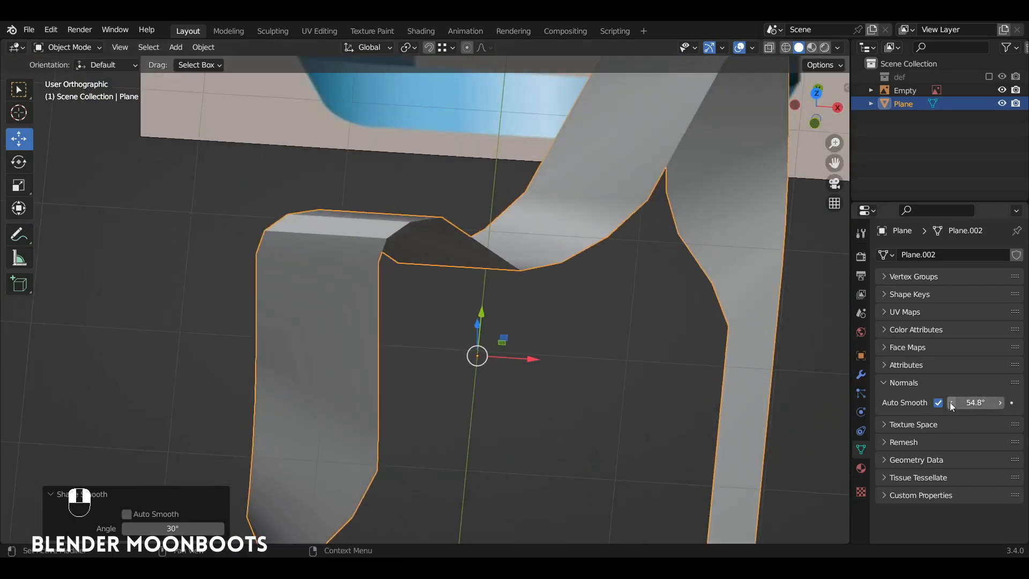
{"action": "key", "text": "Return"}
{"action": "middle_click_drag", "start_coordinate": [751, 321], "coordinate": [682, 323], "text": "alt"}
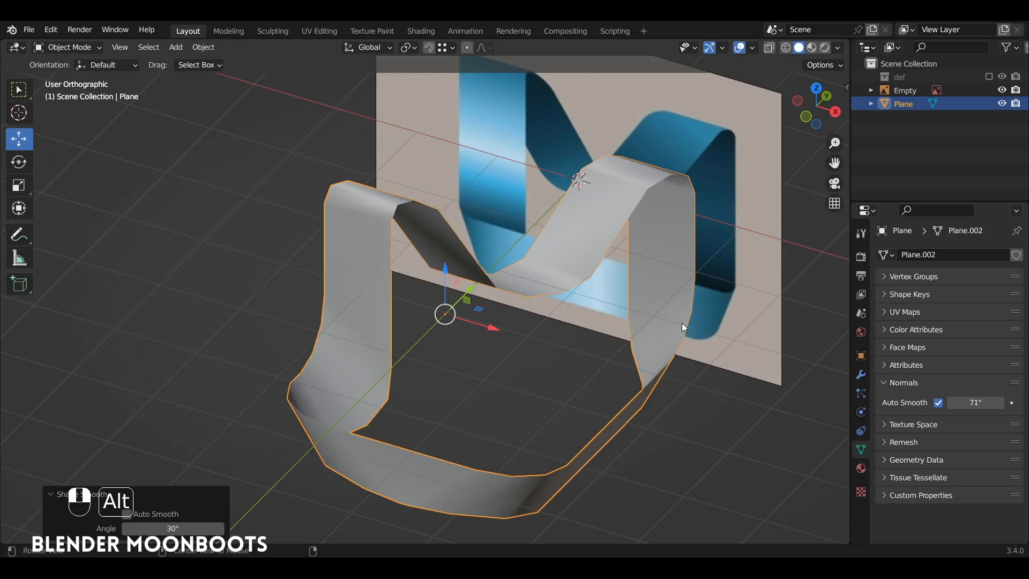
Add a Subdivision Surface modifier to the ribbon and set its viewport level to 2.
{"action": "left_click", "coordinate": [861, 374]}
{"action": "left_click", "coordinate": [912, 255]}
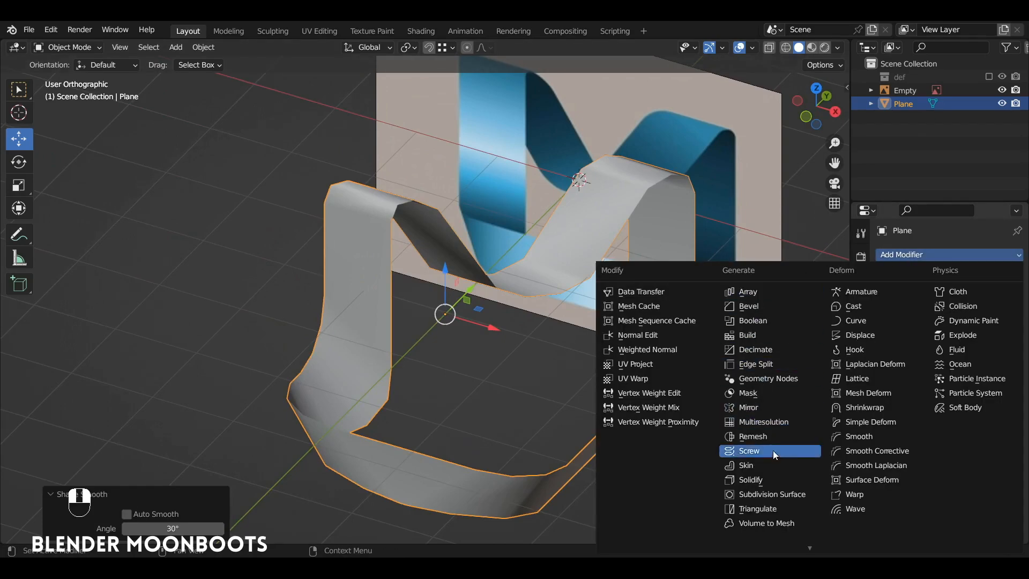
{"action": "left_click", "coordinate": [777, 494]}
{"action": "middle_click_drag", "start_coordinate": [773, 460], "coordinate": [713, 432], "text": "alt"}
{"action": "left_click", "coordinate": [1000, 314]}
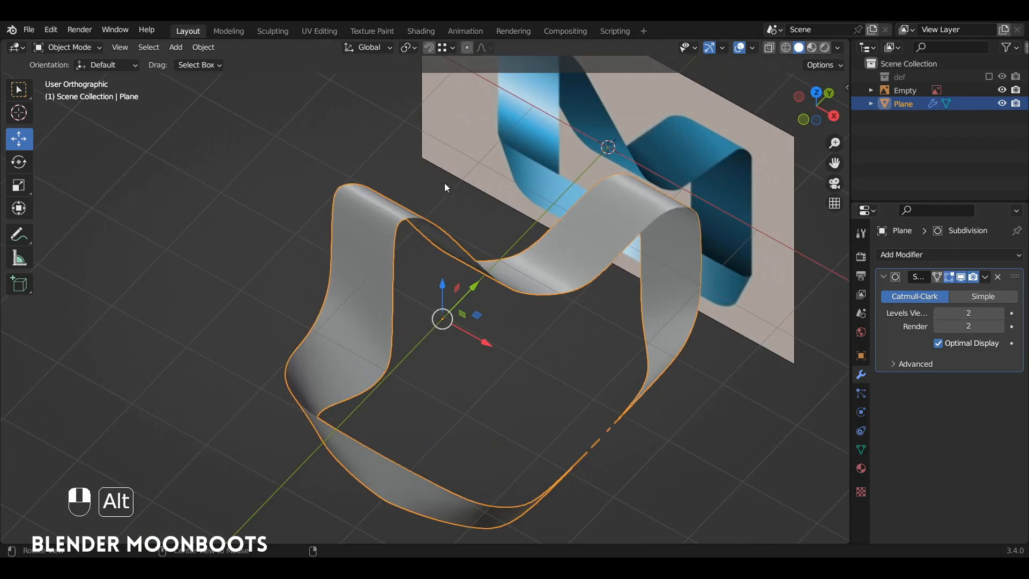
{"action": "scroll", "coordinate": [445, 182], "scroll_direction": "up", "scroll_amount": 2}
{"action": "middle_click_drag", "start_coordinate": [424, 191], "coordinate": [317, 191], "text": "alt+shift"}
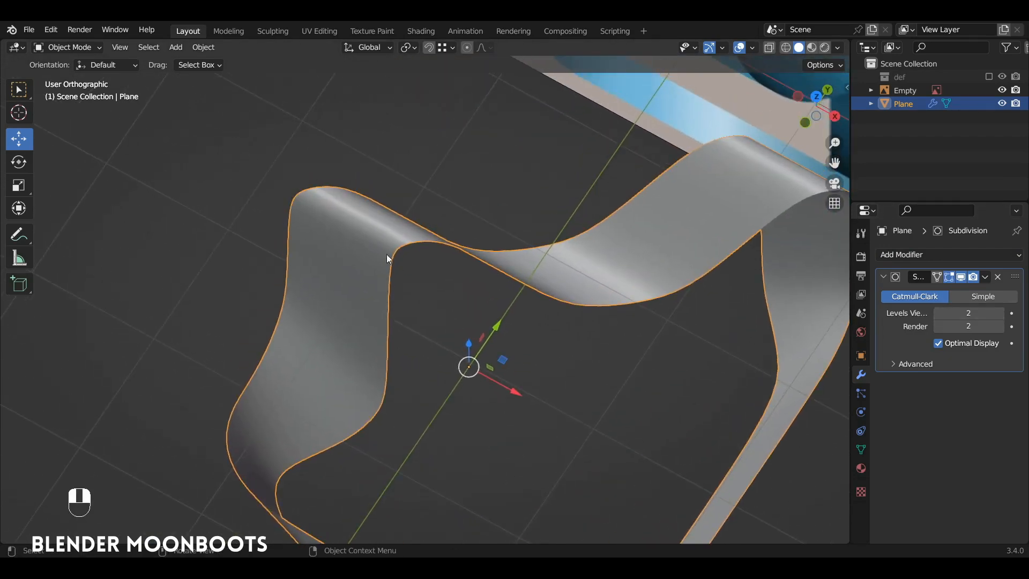
{"action": "middle_click_drag", "start_coordinate": [389, 258], "coordinate": [432, 294], "text": "alt"}
{"action": "scroll", "coordinate": [411, 216], "scroll_direction": "down", "scroll_amount": 2}
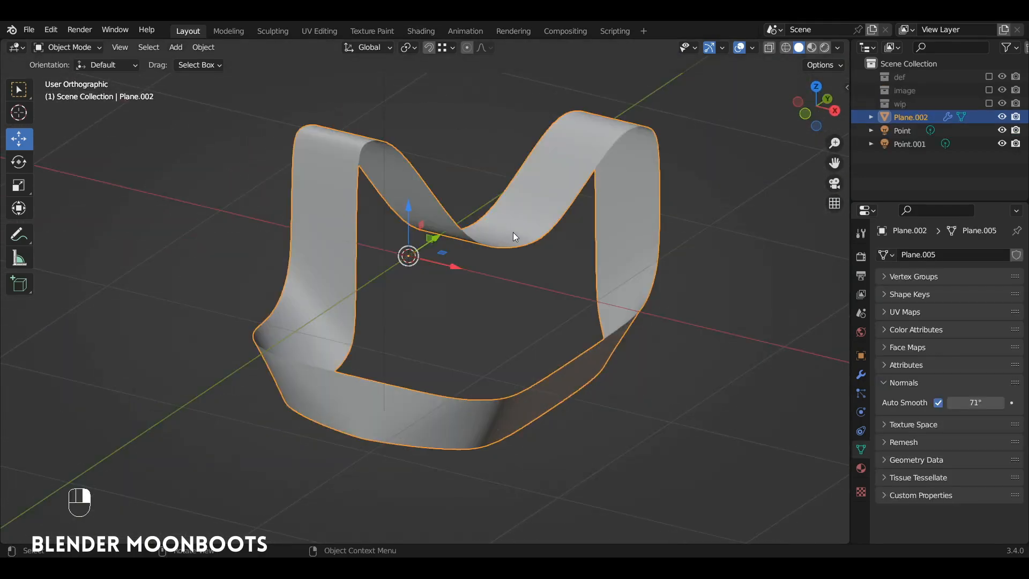
Give the whole ribbon thickness by extruding all its faces along their normals with an offset of 0.337 m.
{"action": "key", "text": "Tab"}
{"action": "key", "text": "a"}
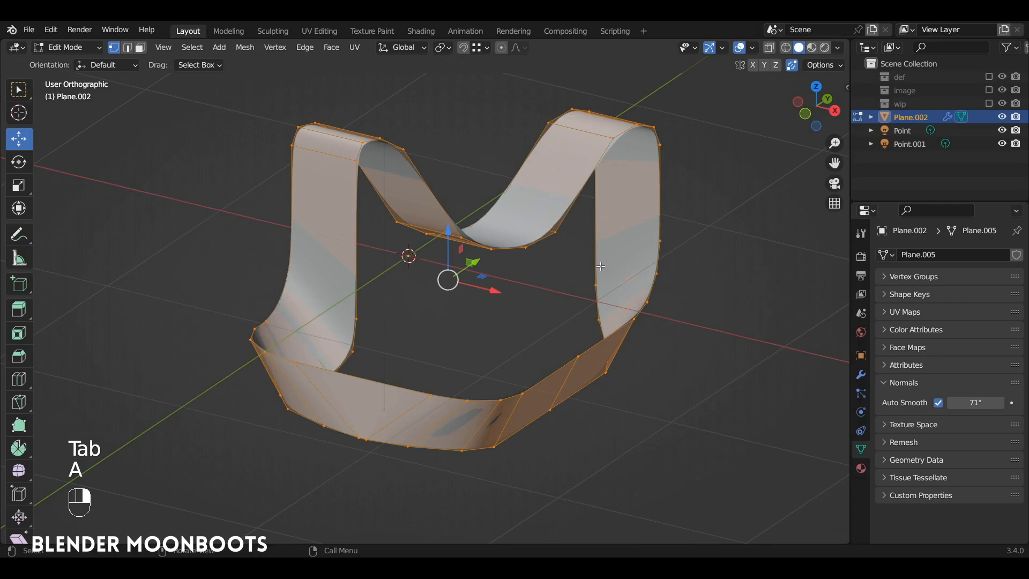
{"action": "key", "text": "alt+e"}
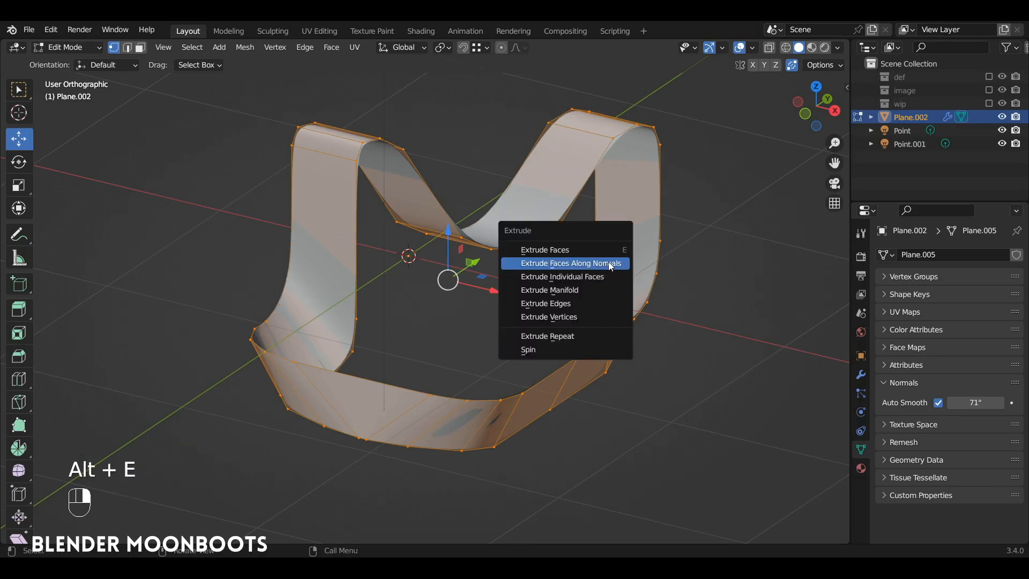
{"action": "left_click", "coordinate": [610, 264]}
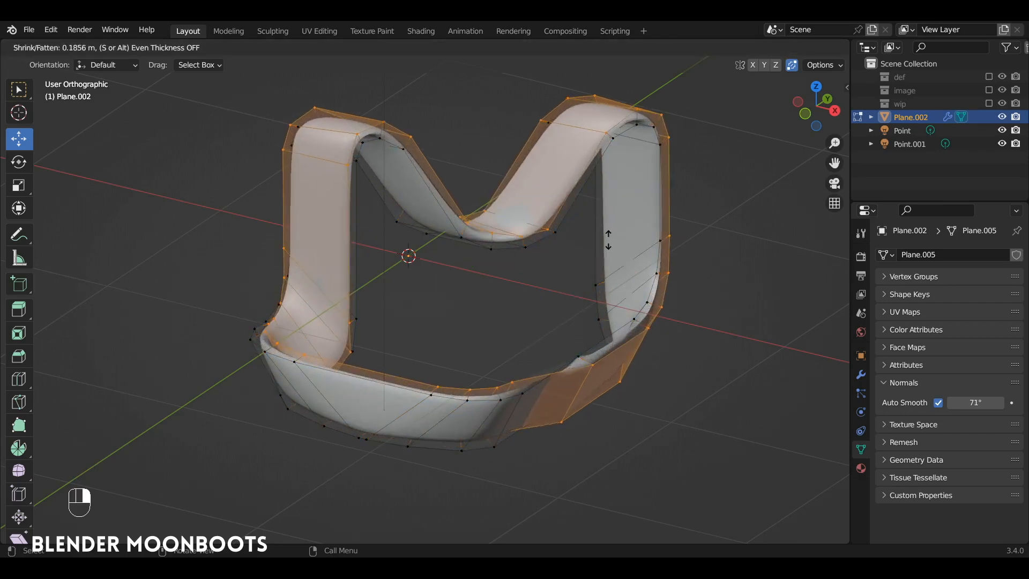
{"action": "left_click", "coordinate": [625, 226]}
{"action": "left_click_drag", "start_coordinate": [616, 268], "coordinate": [561, 308], "text": "alt"}
{"action": "left_click_drag", "start_coordinate": [560, 322], "coordinate": [540, 271], "text": "alt+shift"}
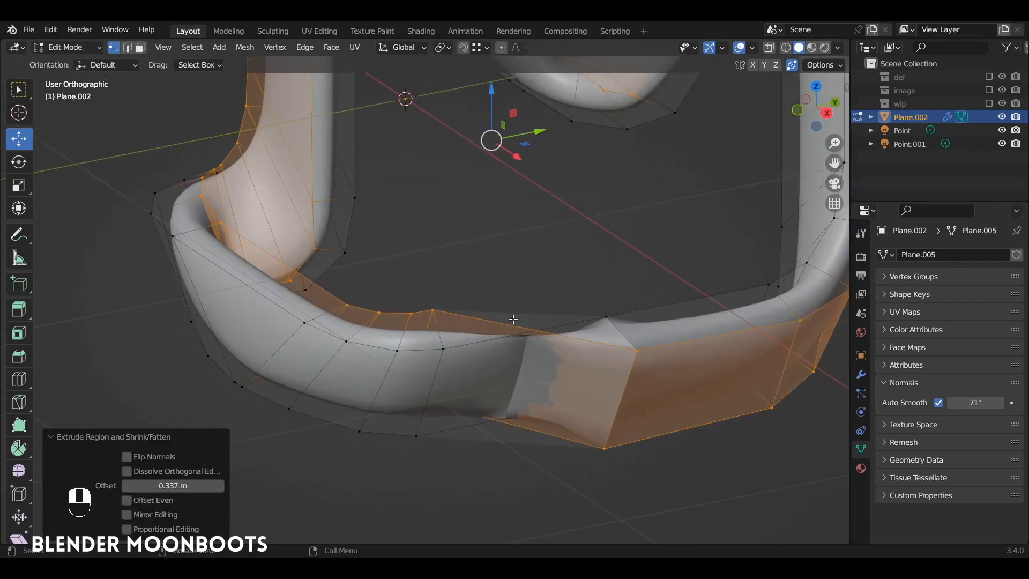
Delete the faces of the badly twisted section in the ribbon's lower front segment, selecting them with X-ray on.
{"action": "key", "text": "3"}
{"action": "key", "text": "alt+z"}
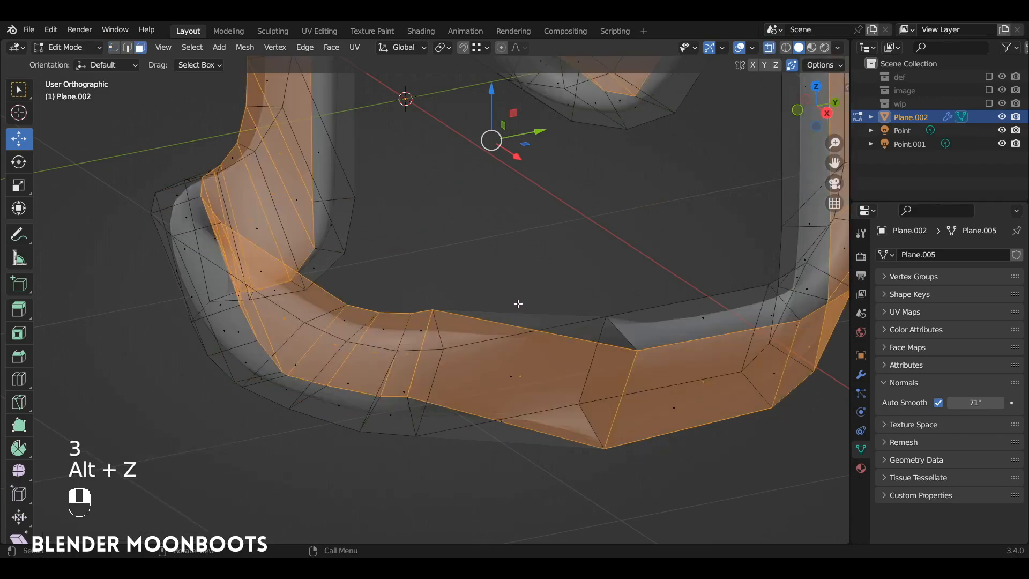
{"action": "key", "text": "alt+a"}
{"action": "mouse_move", "coordinate": [524, 263]}
{"action": "right_mouse_down", "text": "ctrl"}
{"action": "mouse_move", "coordinate": [487, 465]}
{"action": "mouse_move", "coordinate": [544, 275]}
{"action": "right_mouse_up", "text": "ctrl"}
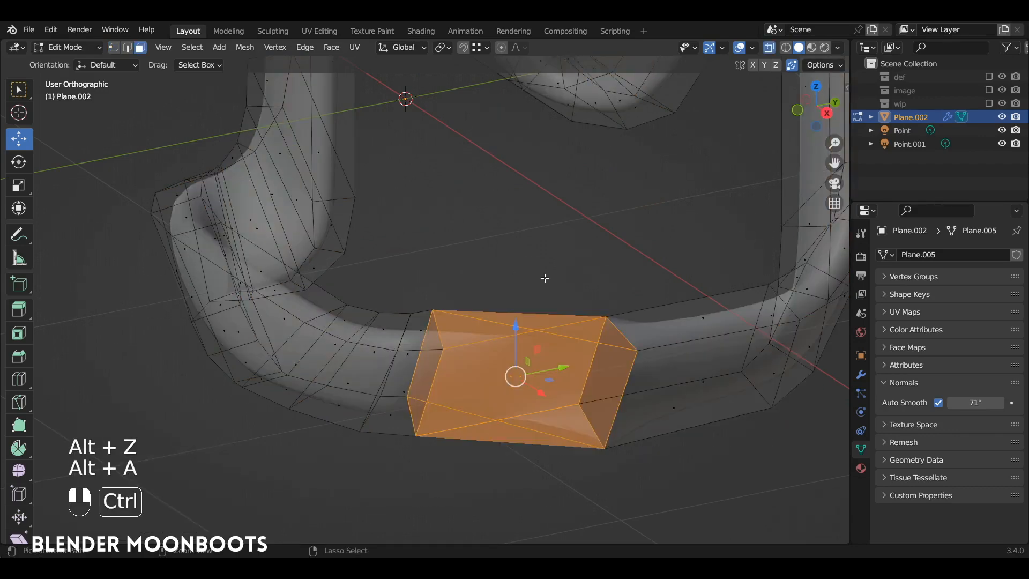
{"action": "key", "text": "x"}
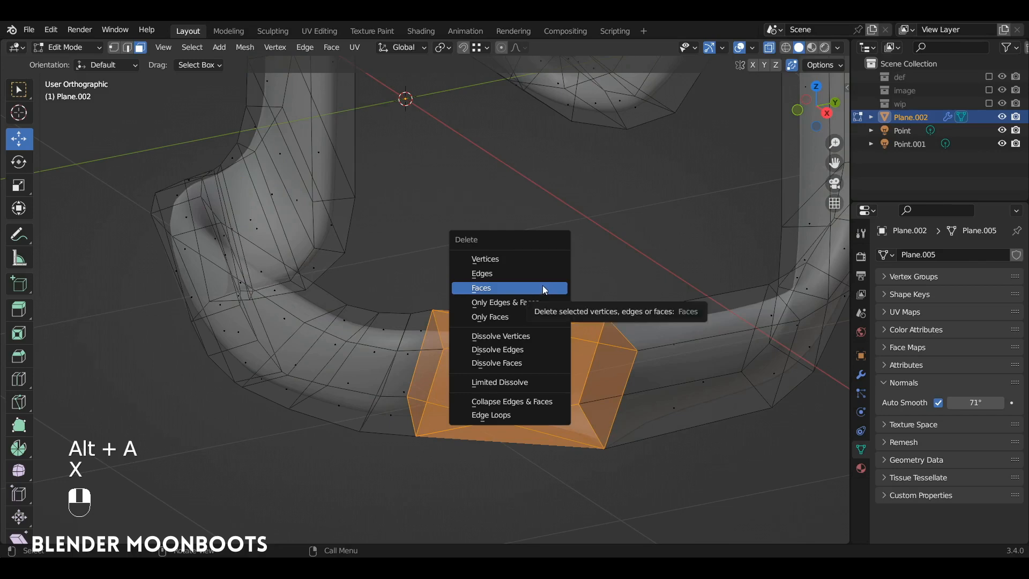
{"action": "left_click", "coordinate": [544, 288]}
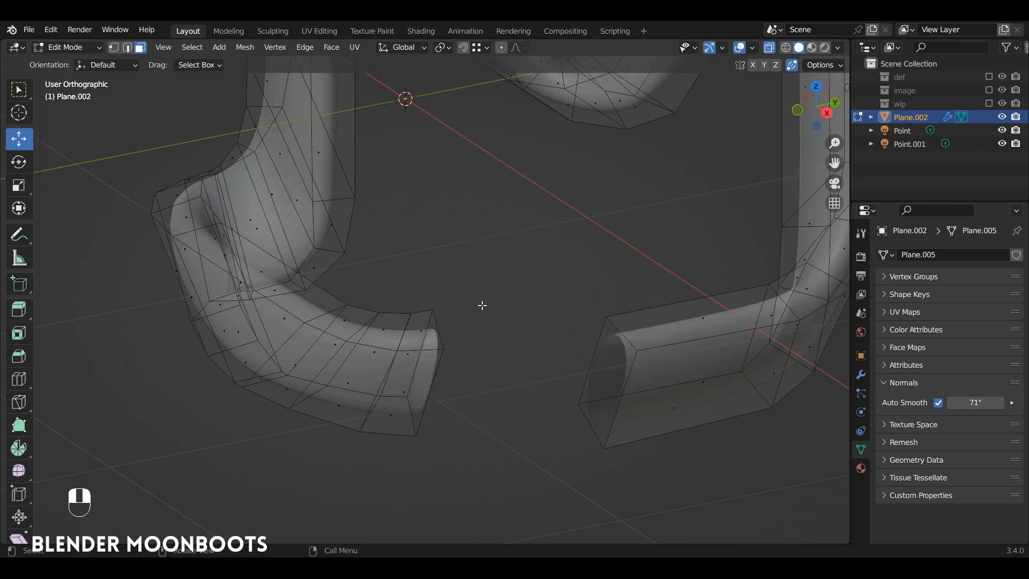
Fill the gap between the ribbon's two open ends with new faces on all four sides.
{"action": "left_click", "coordinate": [436, 309], "text": "shift"}
{"action": "left_click", "coordinate": [610, 318], "text": "alt+shift"}
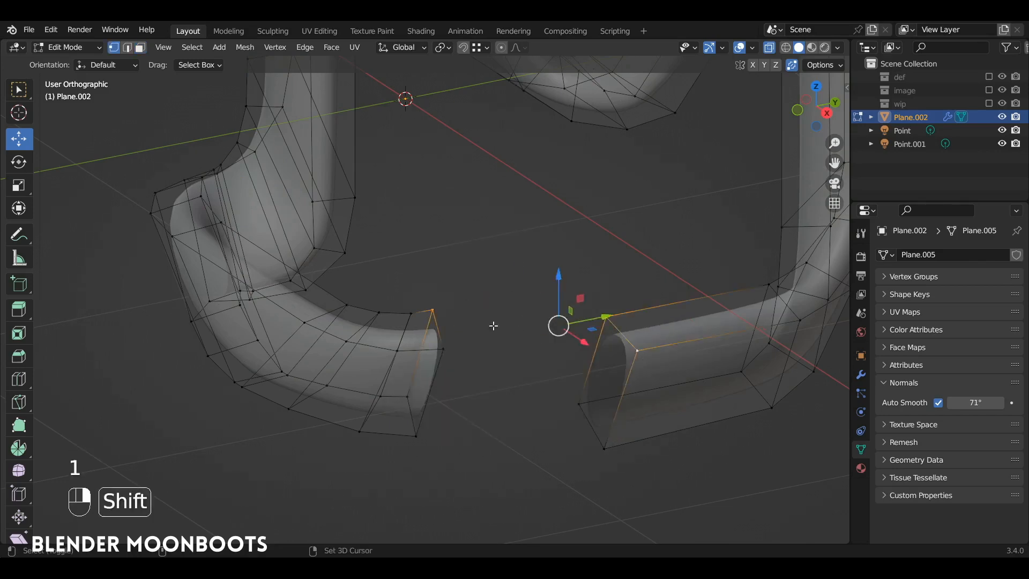
{"action": "left_click", "coordinate": [438, 329], "text": "alt+shift"}
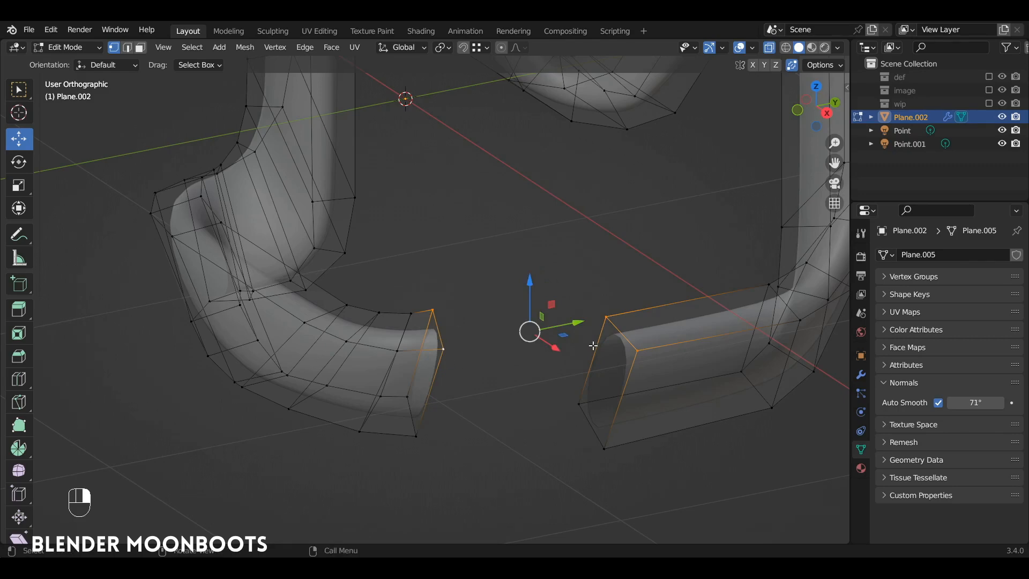
{"action": "key", "text": "f"}
{"action": "left_click", "coordinate": [637, 351]}
{"action": "left_click", "coordinate": [443, 349], "text": "shift"}
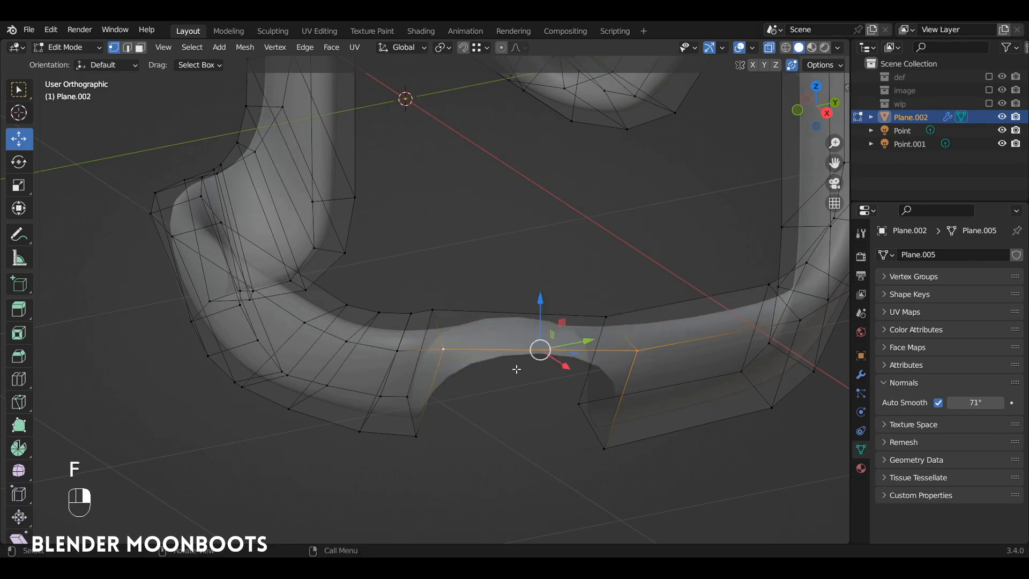
{"action": "key", "text": "f"}
{"action": "key", "text": "f"}
{"action": "key", "text": "f"}
{"action": "middle_click_drag", "start_coordinate": [526, 363], "coordinate": [564, 362]}
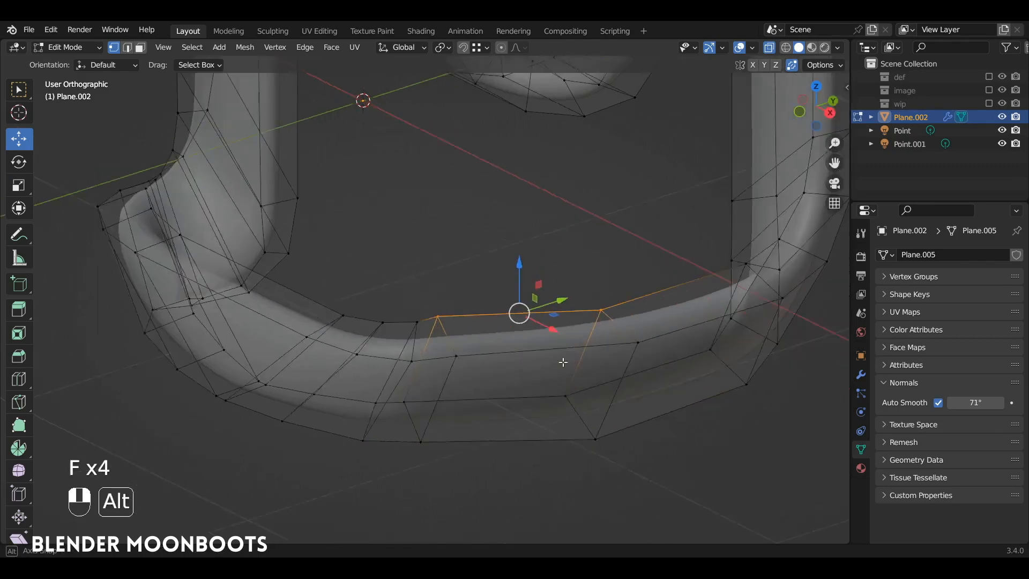
Return to Object Mode, turn X-ray off and examine the closed ribbon.
{"action": "left_click_drag", "start_coordinate": [563, 362], "coordinate": [581, 365], "text": "alt"}
{"action": "left_click_drag", "start_coordinate": [581, 365], "coordinate": [568, 439], "text": "ctrl+alt"}
{"action": "key", "text": "Tab"}
{"action": "key", "text": "alt+z"}
{"action": "left_click_drag", "start_coordinate": [577, 351], "coordinate": [614, 358], "text": "alt"}
{"action": "left_click_drag", "start_coordinate": [614, 358], "coordinate": [555, 363], "text": "ctrl+alt"}
Bevel the long edge loops along the ribbon's rims with 3 segments and a width of about 0.065 m.
{"action": "key", "text": "Tab"}
{"action": "key", "text": "2"}
{"action": "left_click", "coordinate": [410, 375], "text": "alt"}
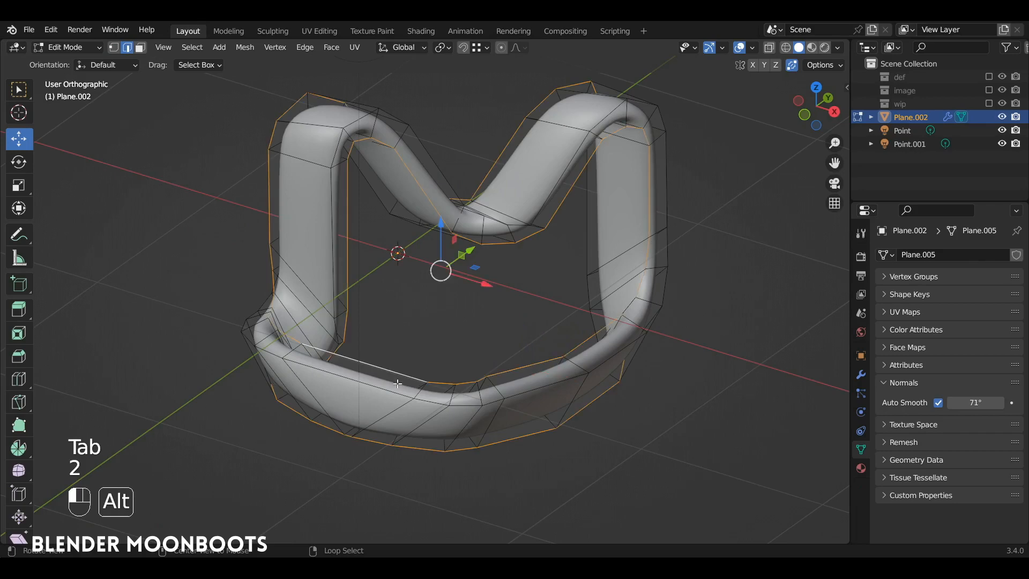
{"action": "left_click", "coordinate": [410, 381], "text": "alt+shift"}
{"action": "mouse_move", "coordinate": [430, 381]}
{"action": "left_mouse_down", "text": "alt"}
{"action": "mouse_move", "coordinate": [461, 273]}
{"action": "mouse_move", "coordinate": [436, 379]}
{"action": "left_mouse_up", "text": "alt"}
{"action": "scroll", "coordinate": [487, 340], "scroll_direction": "up", "scroll_amount": 3}
{"action": "key", "text": "ctrl+b"}
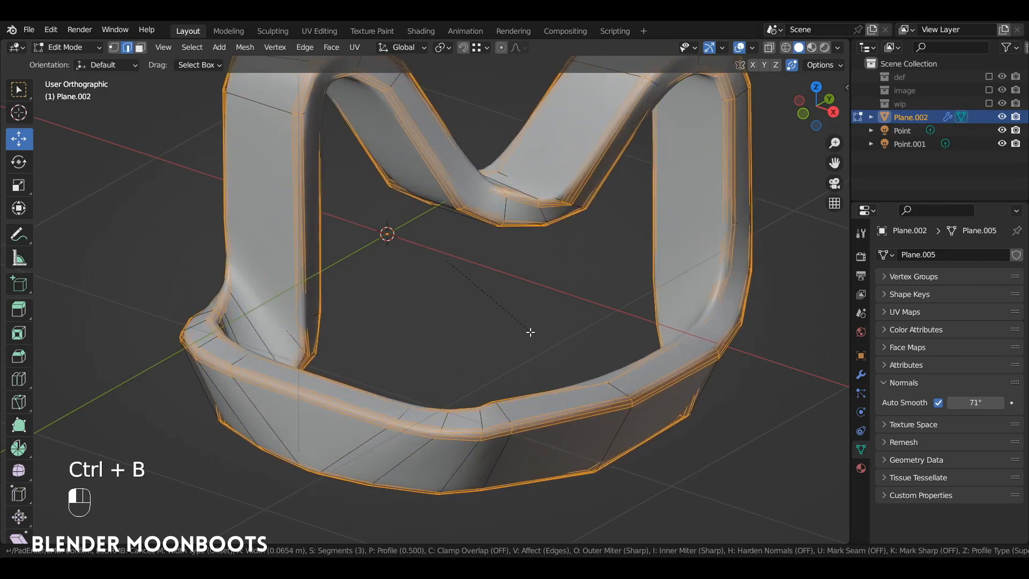
{"action": "left_click", "coordinate": [530, 332]}
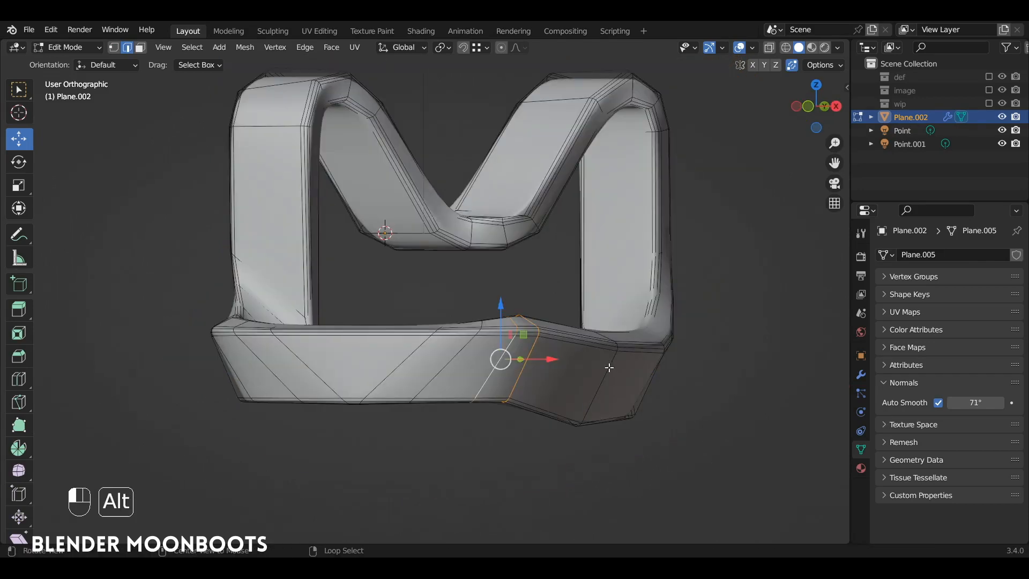
{"action": "left_click", "coordinate": [609, 367], "text": "alt"}
{"action": "key", "text": "KP_1"}
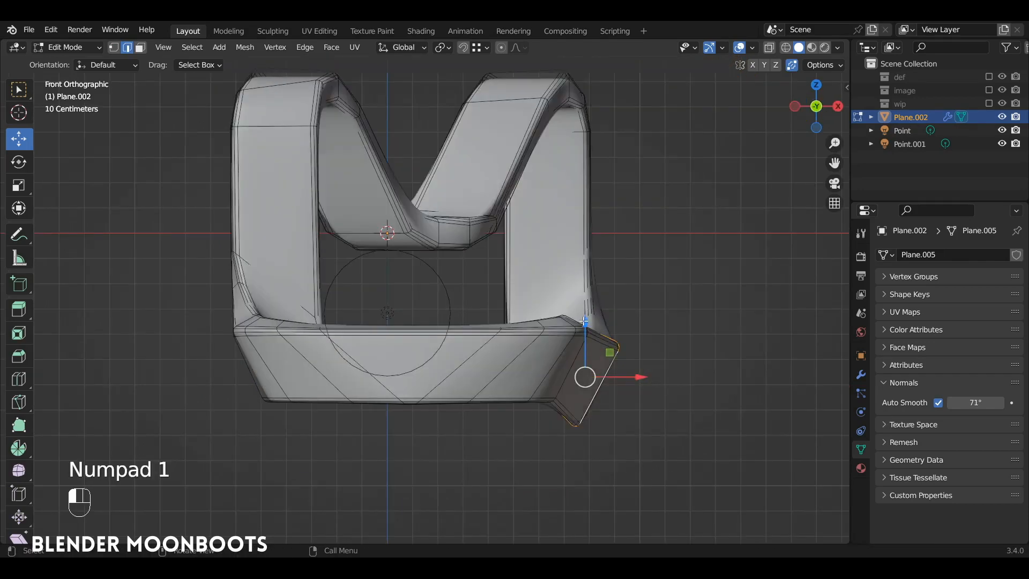
{"action": "left_click_drag", "start_coordinate": [585, 320], "coordinate": [587, 295]}
{"action": "key", "text": "ctrl+z"}
Raise the ribbon's protruding lower right corner along Z in front view, ending in Object Mode with X-ray off.
{"action": "key", "text": "alt+z"}
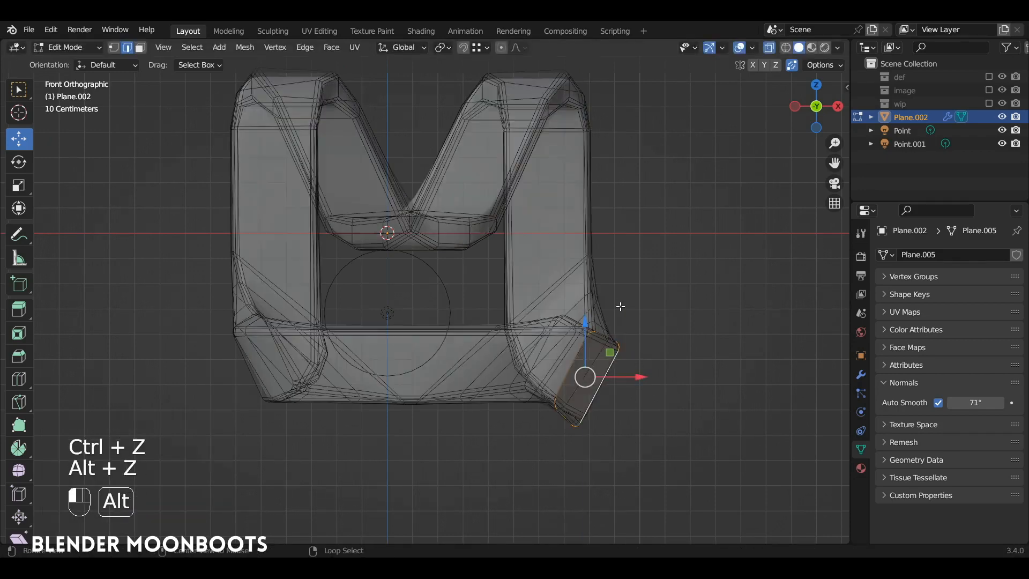
{"action": "middle_click_drag", "start_coordinate": [619, 306], "coordinate": [657, 303]}
{"action": "left_click", "coordinate": [661, 248], "text": "ctrl"}
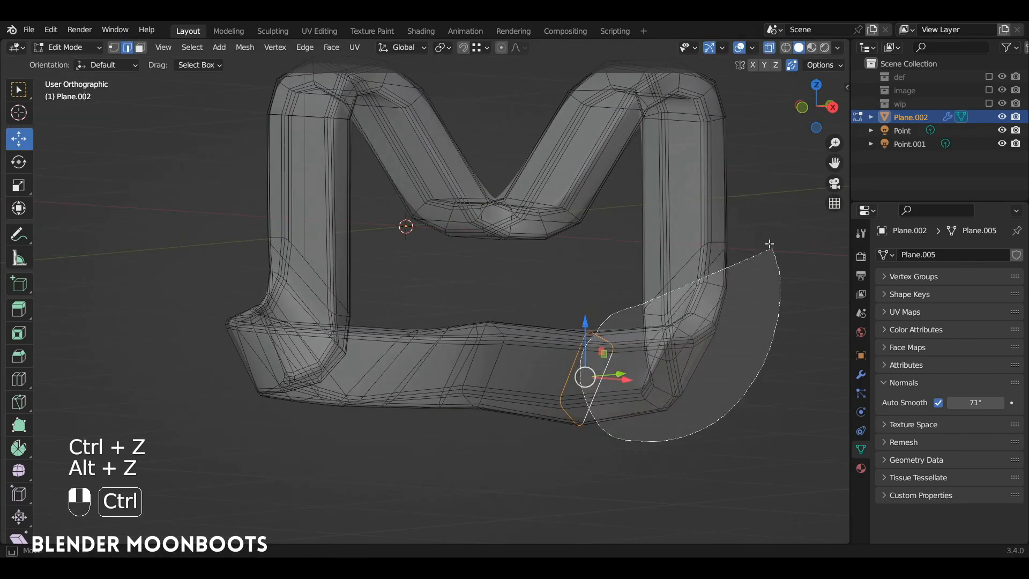
{"action": "key", "text": "KP_1"}
{"action": "left_click_drag", "start_coordinate": [664, 293], "coordinate": [660, 255]}
{"action": "key", "text": "Tab"}
{"action": "middle_click_drag", "start_coordinate": [639, 281], "coordinate": [603, 276]}
{"action": "key", "text": "alt+z"}
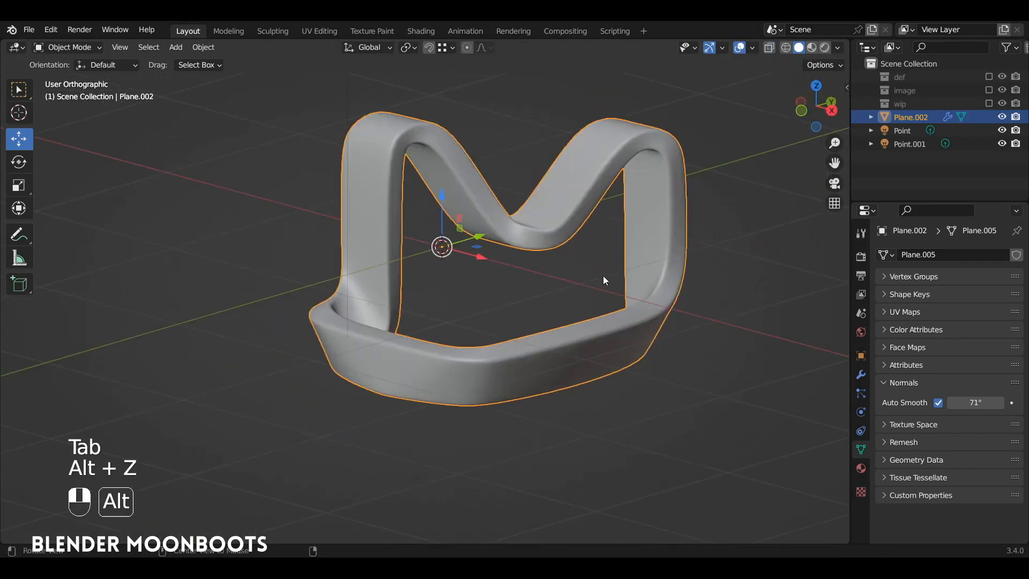
Examine the thickened ribbon from an angled view and save the file.
{"action": "left_click_drag", "start_coordinate": [603, 276], "coordinate": [618, 297], "text": "alt"}
{"action": "left_click_drag", "start_coordinate": [618, 297], "coordinate": [624, 315], "text": "alt+shift"}
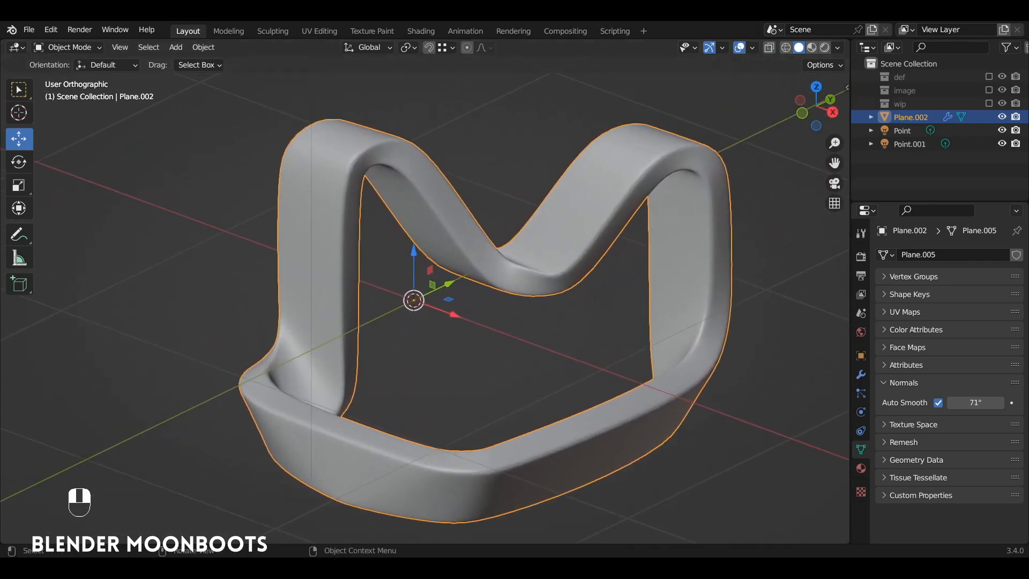
{"action": "key", "text": "ctrl+s"}
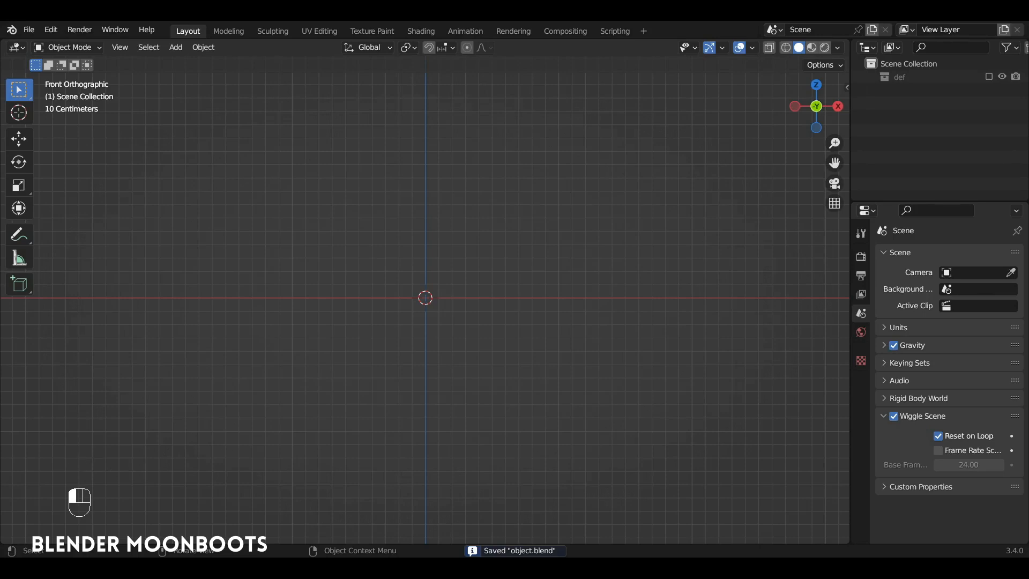
Add a mesh circle with 5 vertices to the empty scene.
{"action": "key", "text": "shift+a"}
{"action": "mouse_move", "coordinate": [458, 199]}
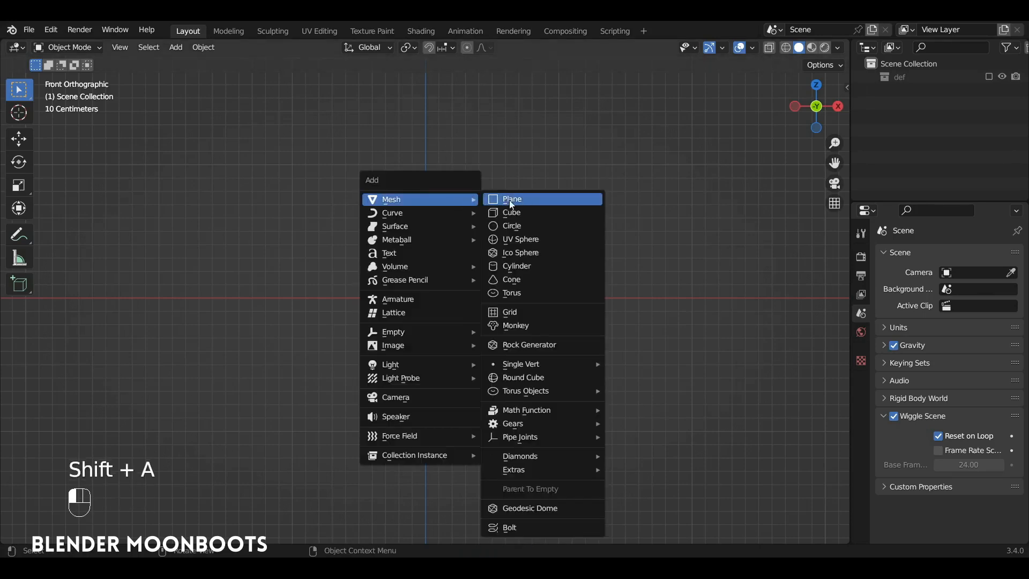
{"action": "left_click", "coordinate": [529, 226]}
{"action": "left_click_drag", "start_coordinate": [503, 237], "coordinate": [533, 337], "text": "alt"}
{"action": "left_click", "coordinate": [168, 390]}
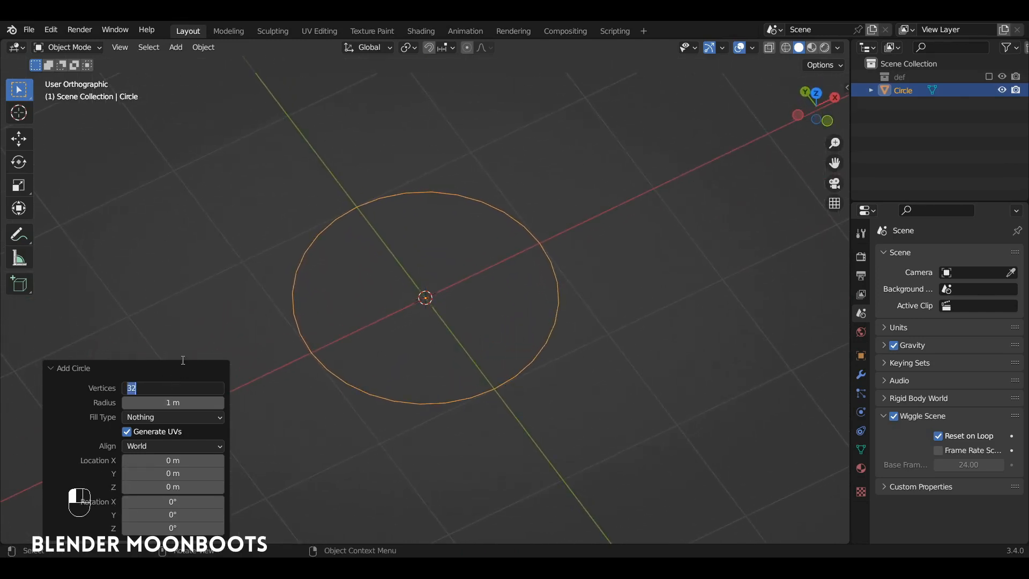
{"action": "key", "text": "Return"}
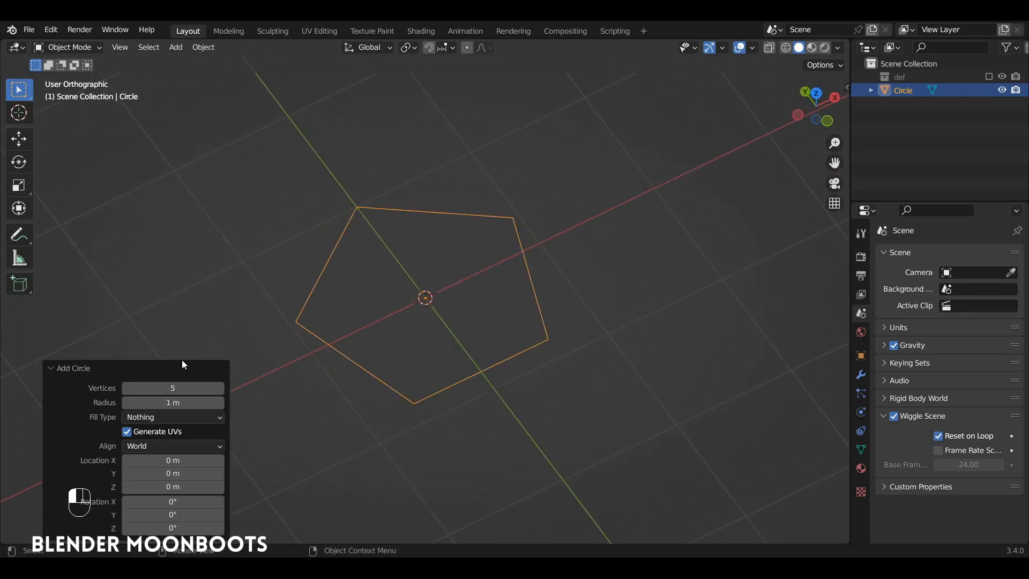
Connect the pentagon's apex to its lower right vertex and its upper right vertex to the lower left one with edges.
{"action": "key", "text": "KP_7"}
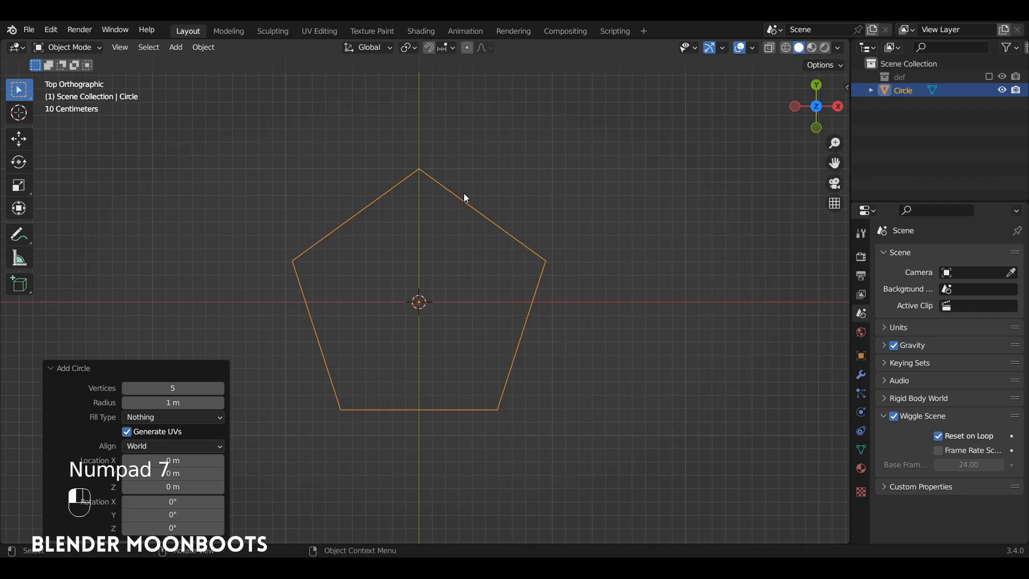
{"action": "key", "text": "Tab"}
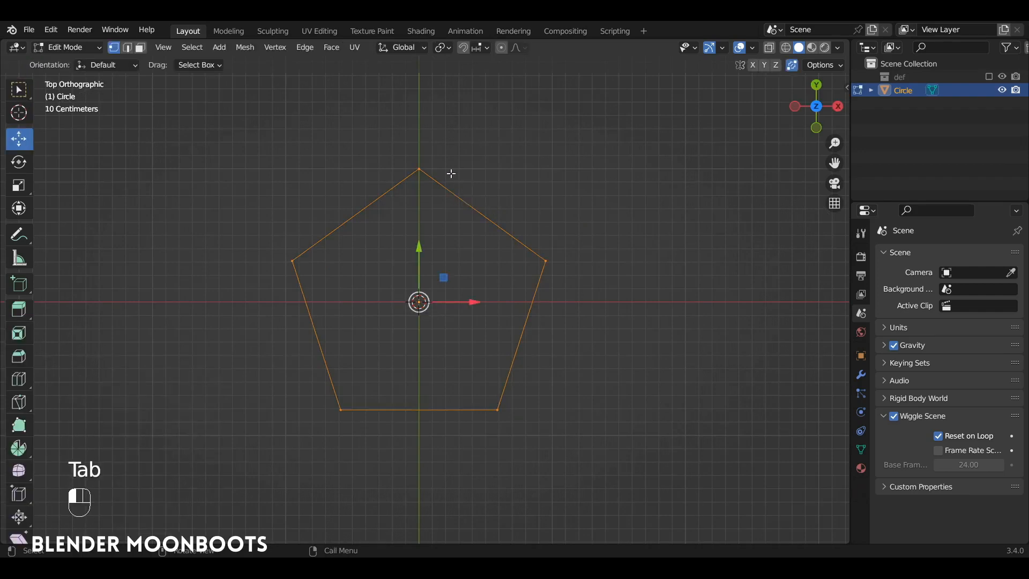
{"action": "left_click", "coordinate": [419, 167]}
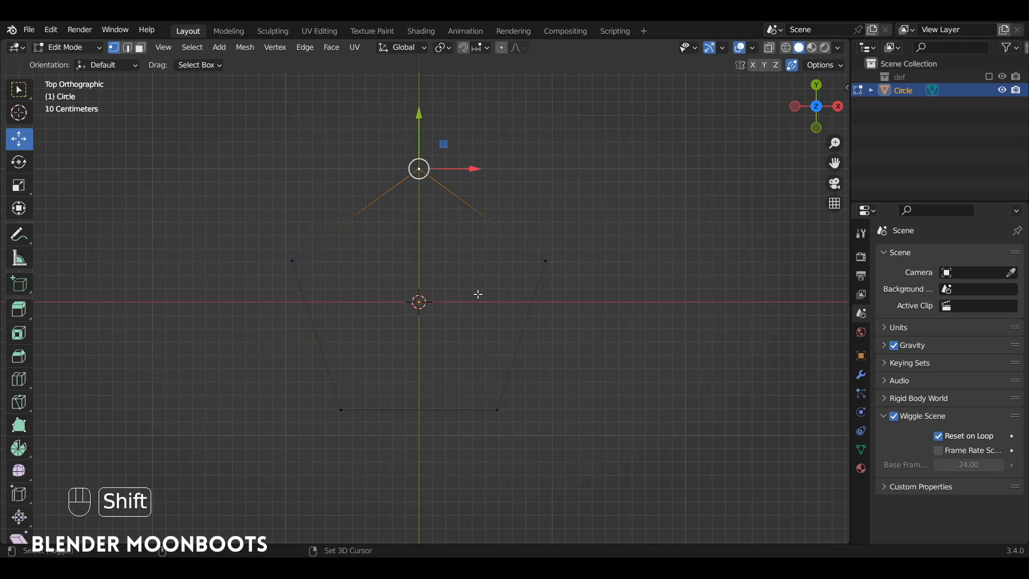
{"action": "left_click", "coordinate": [498, 410], "text": "shift"}
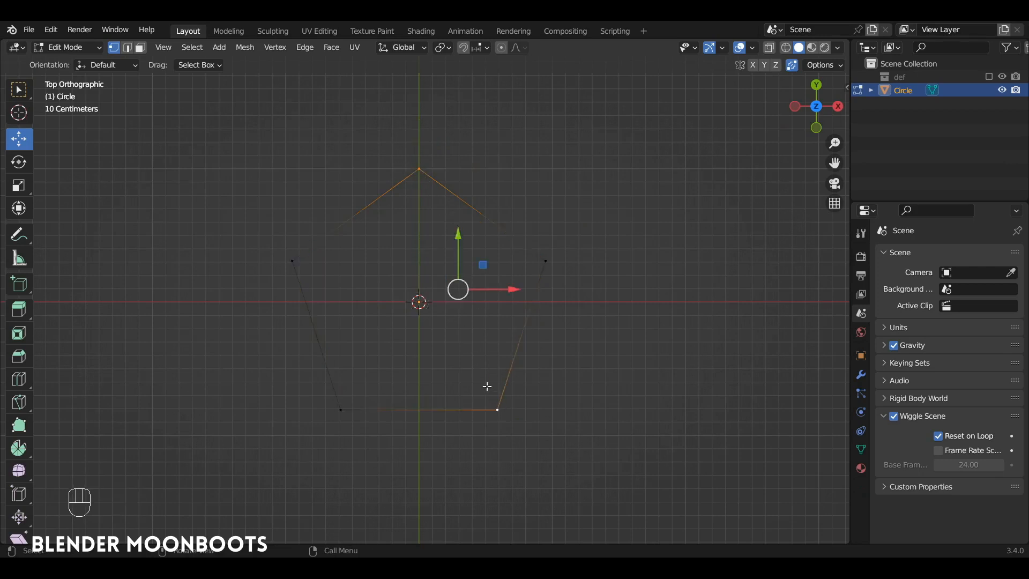
{"action": "key", "text": "f"}
{"action": "left_click", "coordinate": [543, 262]}
{"action": "left_click", "coordinate": [343, 409], "text": "shift"}
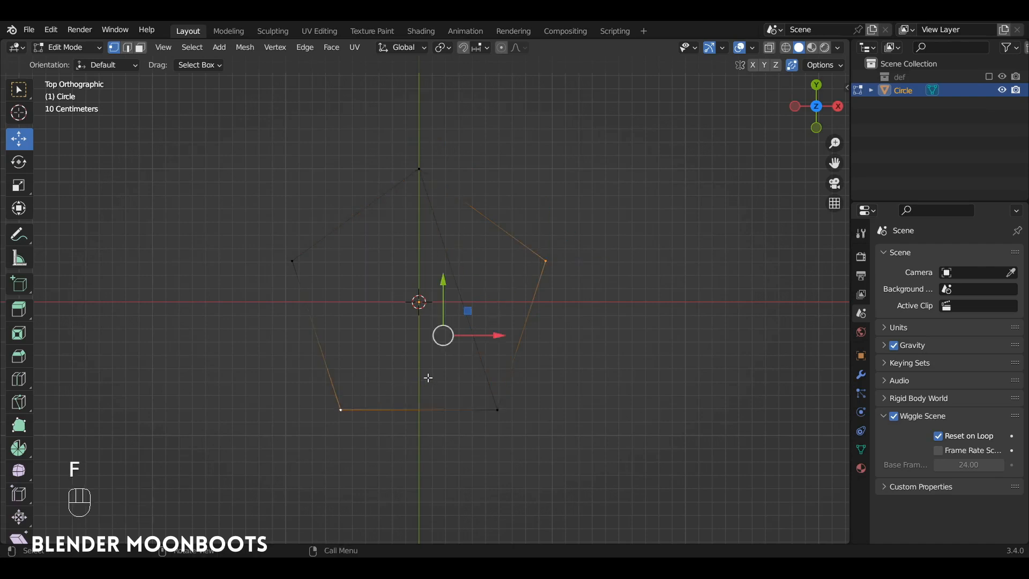
{"action": "key", "text": "f"}
Connect the pentagon's lower right vertex to the upper left one, the upper left to the upper right, and the apex to the lower left.
{"action": "left_click", "coordinate": [491, 409]}
{"action": "left_click", "coordinate": [305, 278], "text": "shift"}
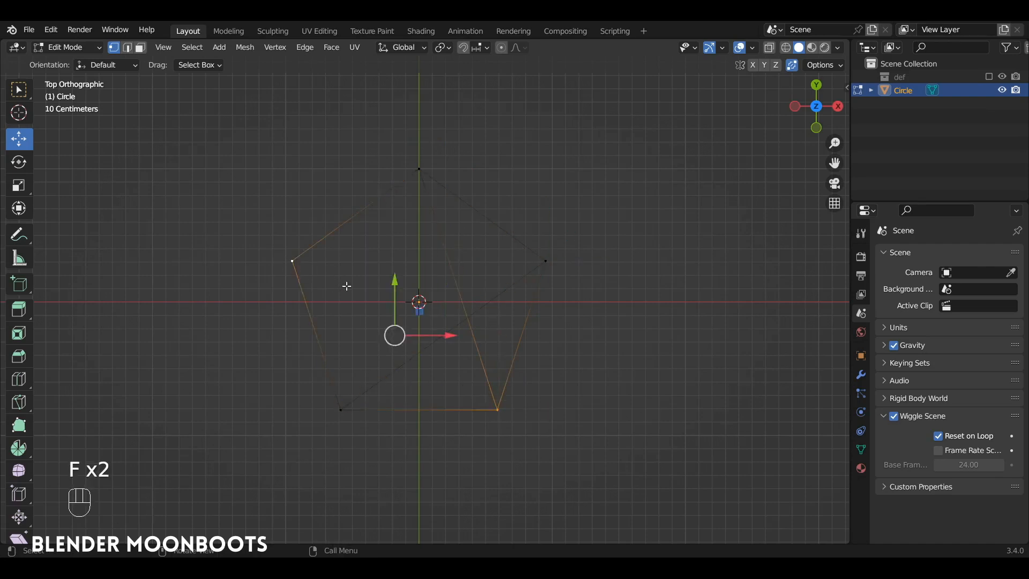
{"action": "key", "text": "f"}
{"action": "left_click", "coordinate": [292, 261]}
{"action": "left_click", "coordinate": [539, 262], "text": "shift"}
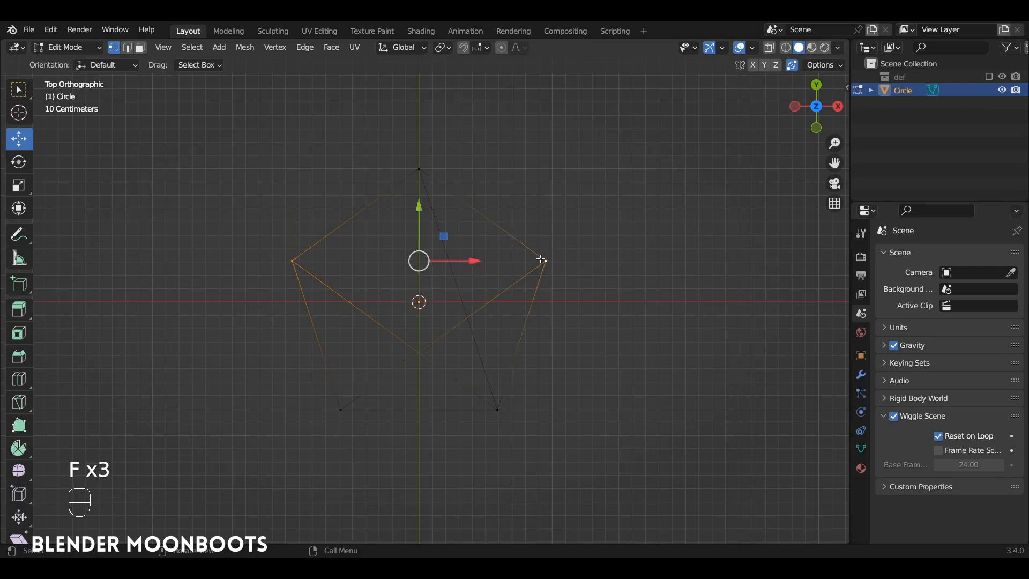
{"action": "left_click", "coordinate": [421, 170]}
{"action": "left_click", "coordinate": [341, 410], "text": "shift"}
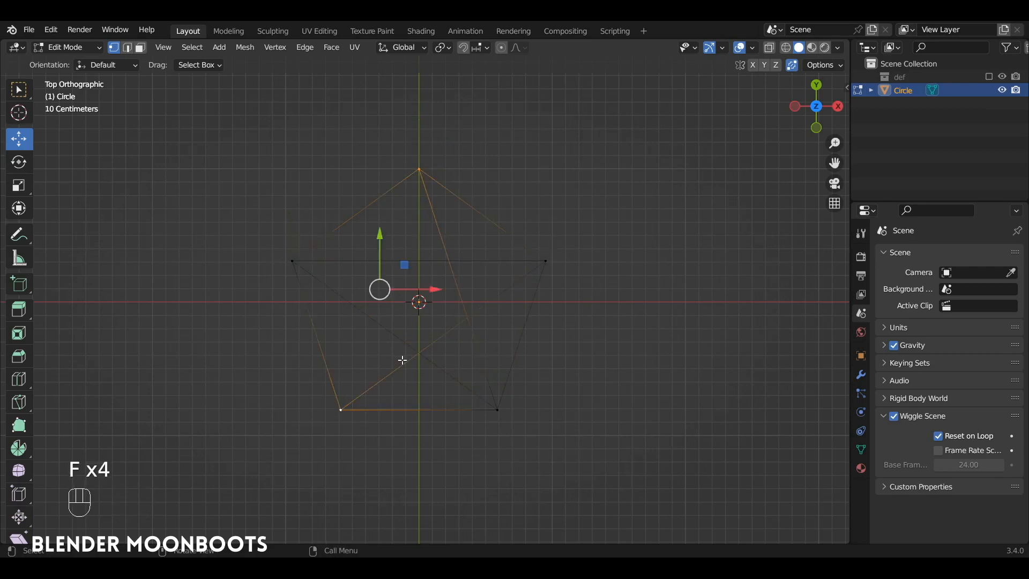
{"action": "key", "text": "f"}
Delete the pentagon's five outer edges, keeping only the edges of the star.
{"action": "key", "text": "a"}
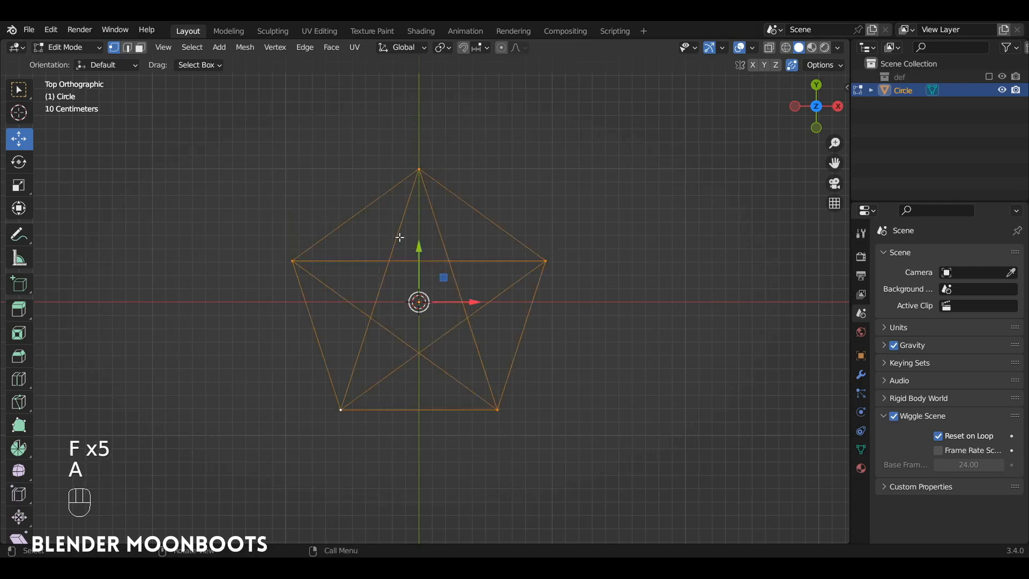
{"action": "key", "text": "2"}
{"action": "left_click", "coordinate": [360, 207]}
{"action": "left_click", "coordinate": [467, 204], "text": "shift"}
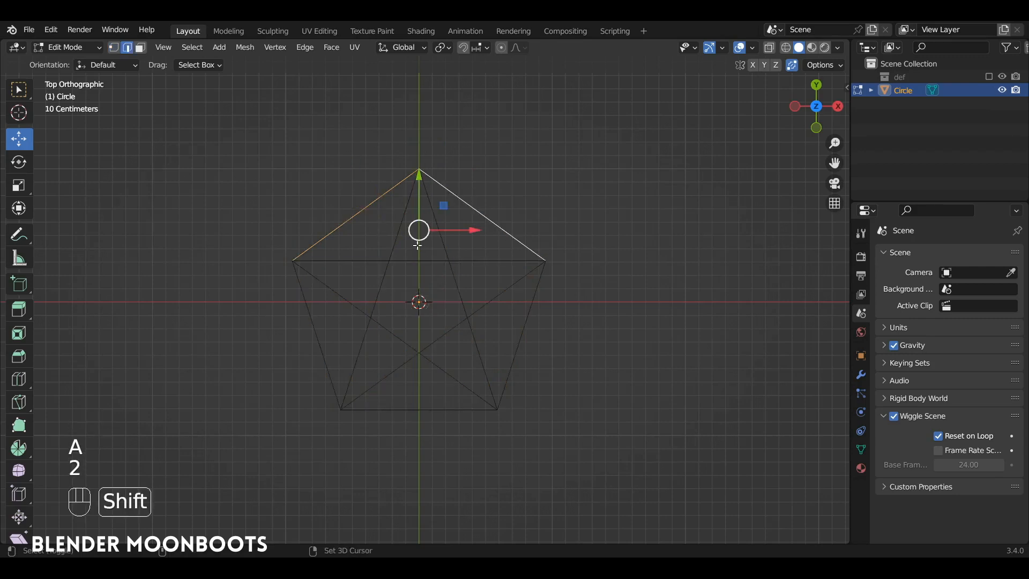
{"action": "left_click", "coordinate": [319, 337], "text": "shift"}
{"action": "left_click", "coordinate": [416, 412], "text": "shift"}
{"action": "left_click", "coordinate": [541, 317], "text": "shift"}
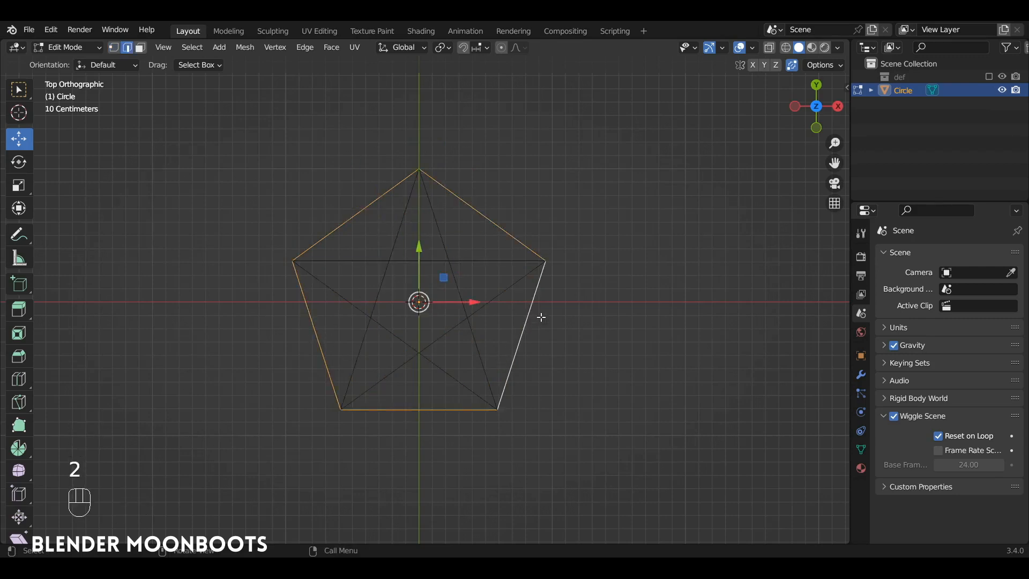
{"action": "key", "text": "x"}
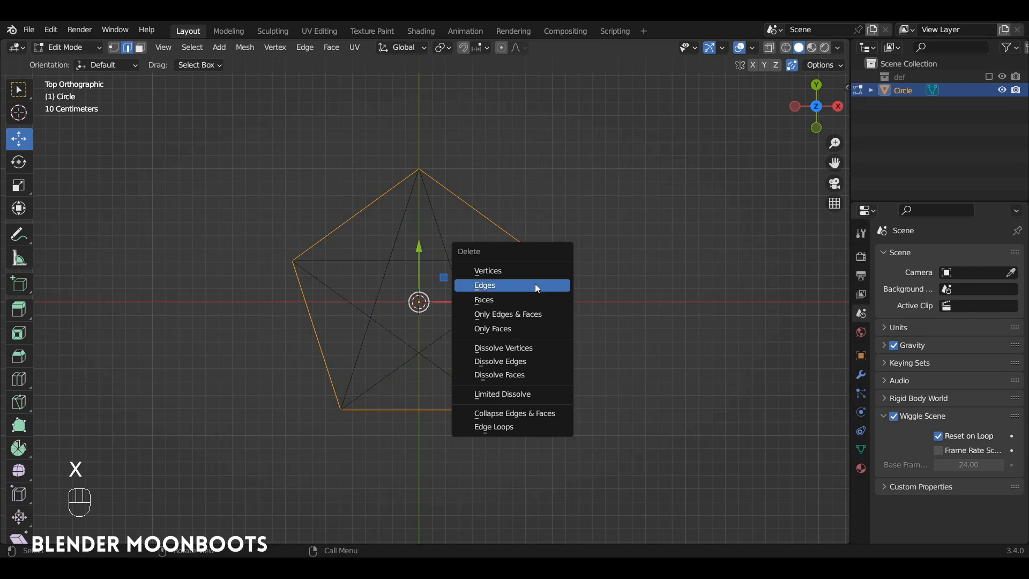
{"action": "left_click", "coordinate": [537, 286]}
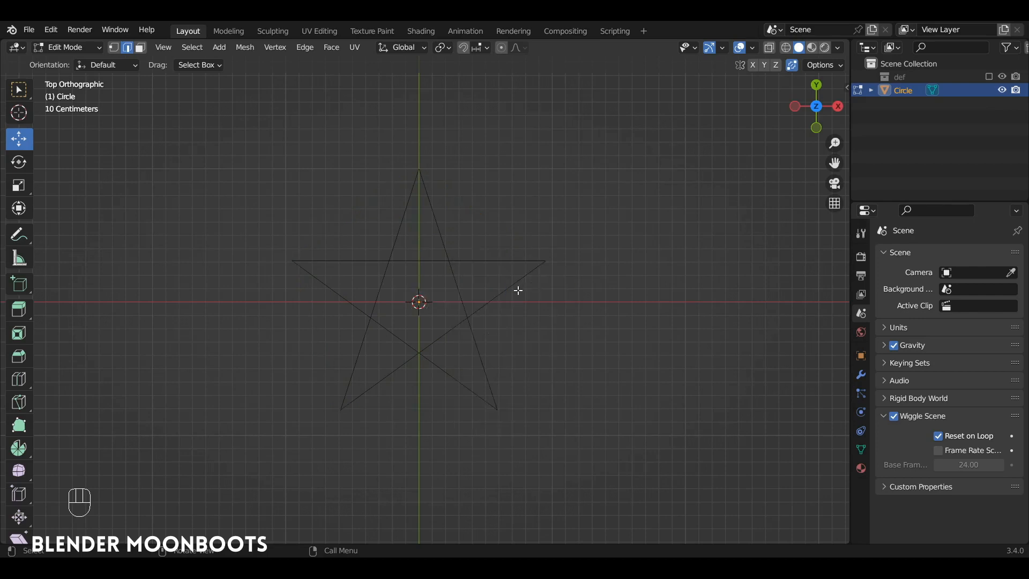
Split the star's edges where they cross, adding a vertex at each of the five crossings.
{"action": "key", "text": "a"}
{"action": "key", "text": "1"}
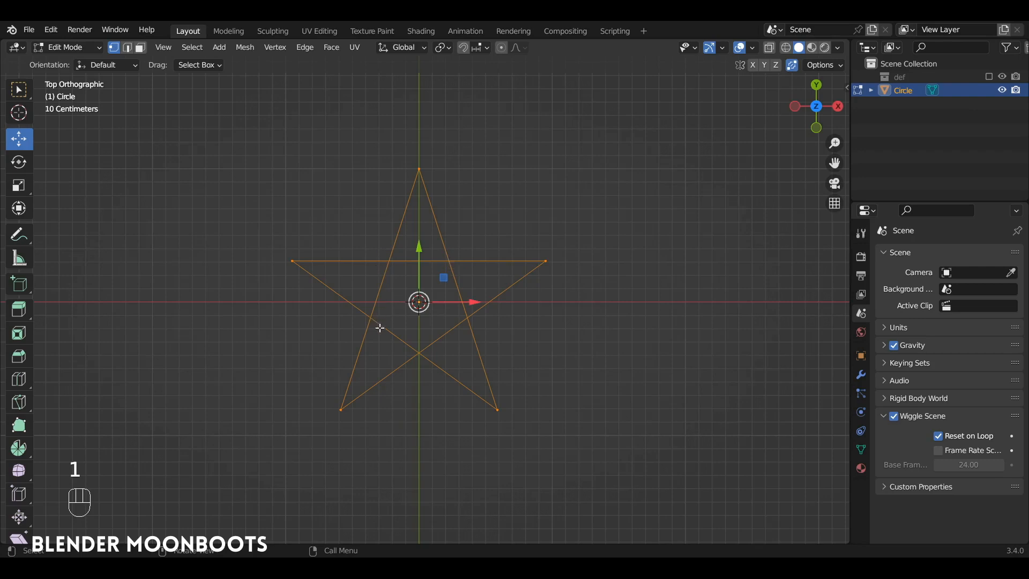
{"action": "left_click", "coordinate": [826, 65]}
{"action": "key", "text": "g"}
{"action": "left_click", "coordinate": [548, 250]}
Try moving the vertex at the star's upper right inner crossing and undo the move.
{"action": "left_click", "coordinate": [449, 263]}
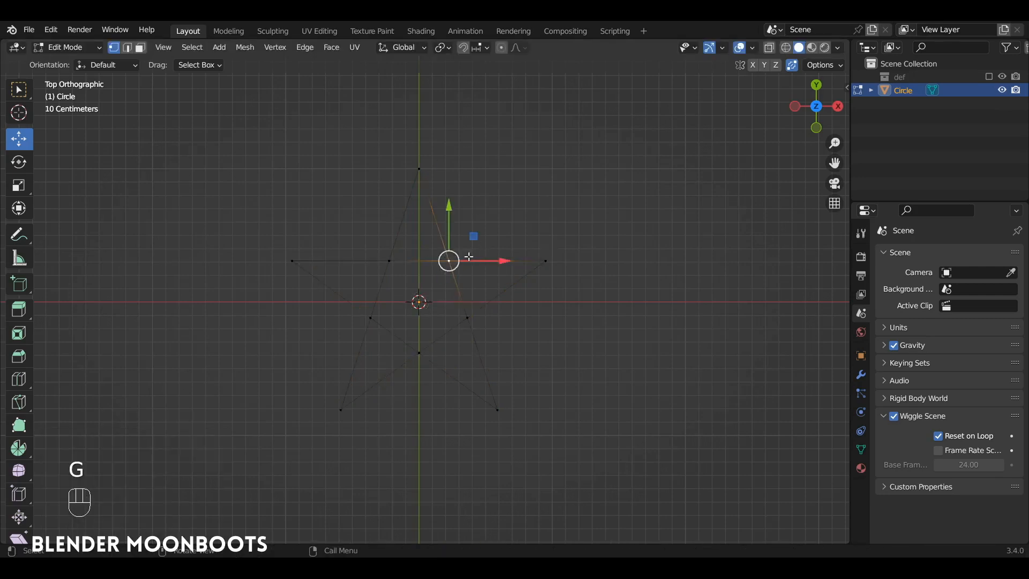
{"action": "left_click_drag", "start_coordinate": [448, 270], "coordinate": [426, 290]}
{"action": "key", "text": "ctrl+z"}
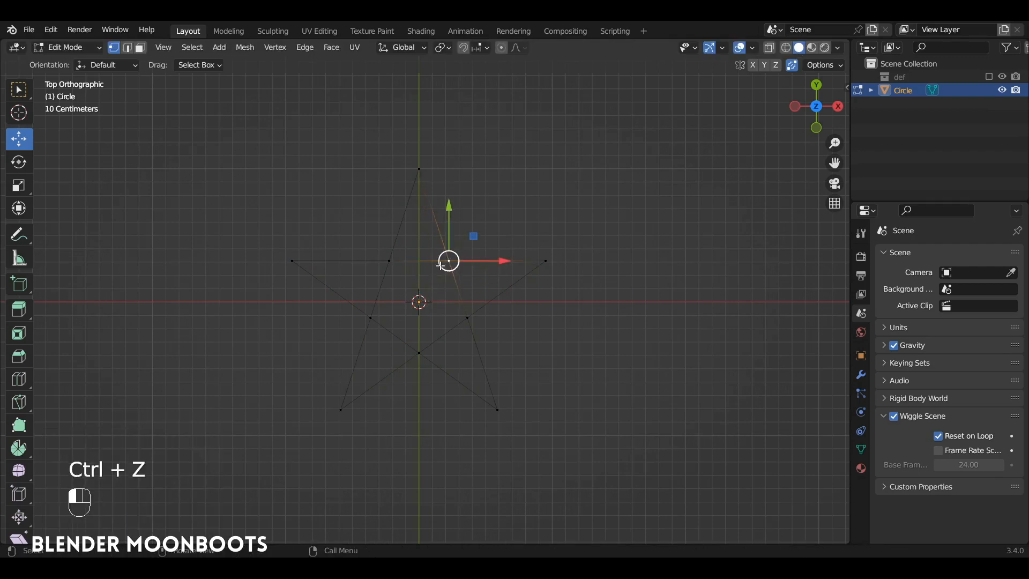
Fill the star's five points and central pentagon with faces.
{"action": "key", "text": "a"}
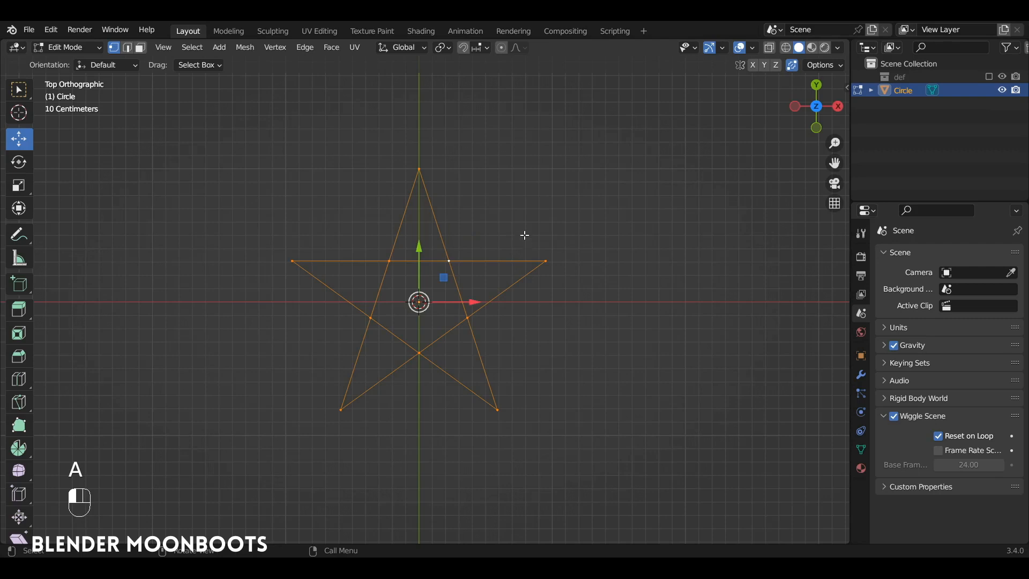
{"action": "key", "text": "f"}
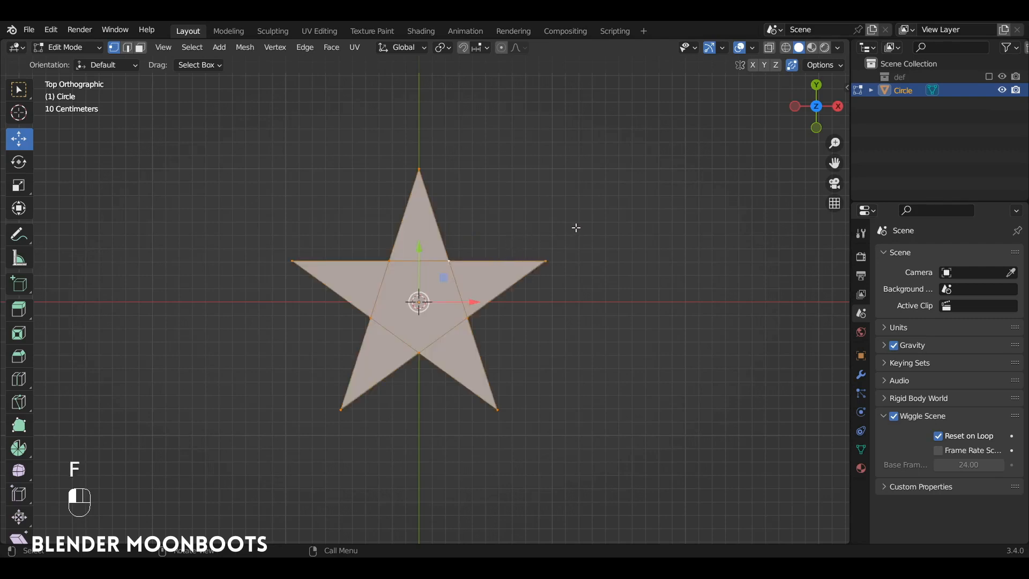
Inset the star's faces individually by about 0.08 m and delete the resulting inner faces.
{"action": "key", "text": "i"}
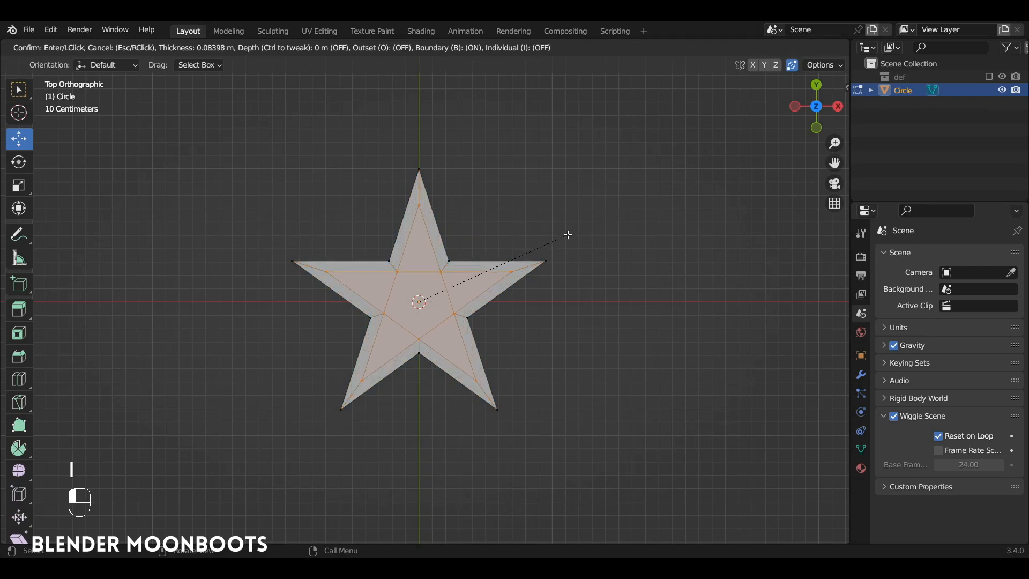
{"action": "key", "text": "i"}
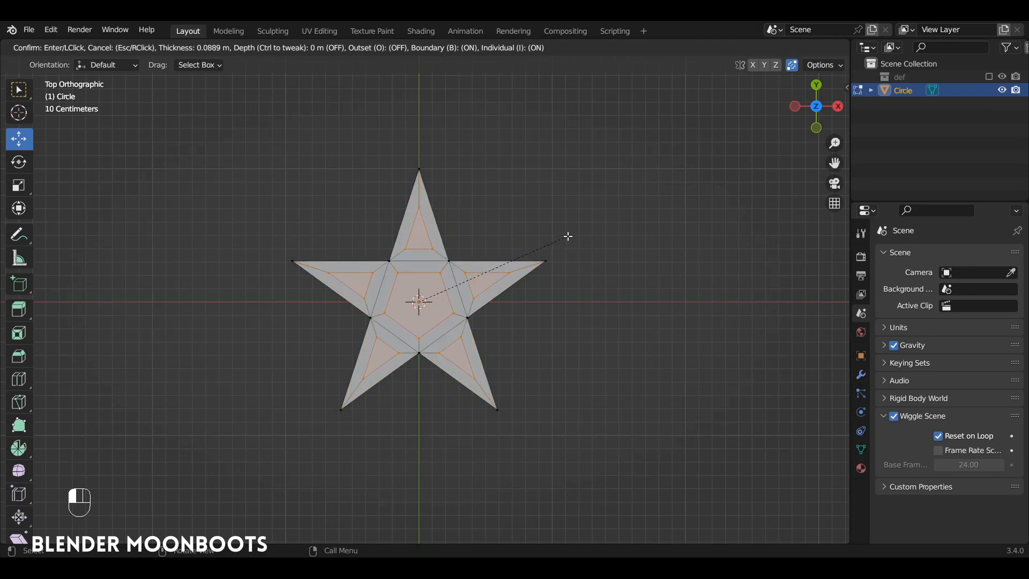
{"action": "left_click", "coordinate": [567, 236]}
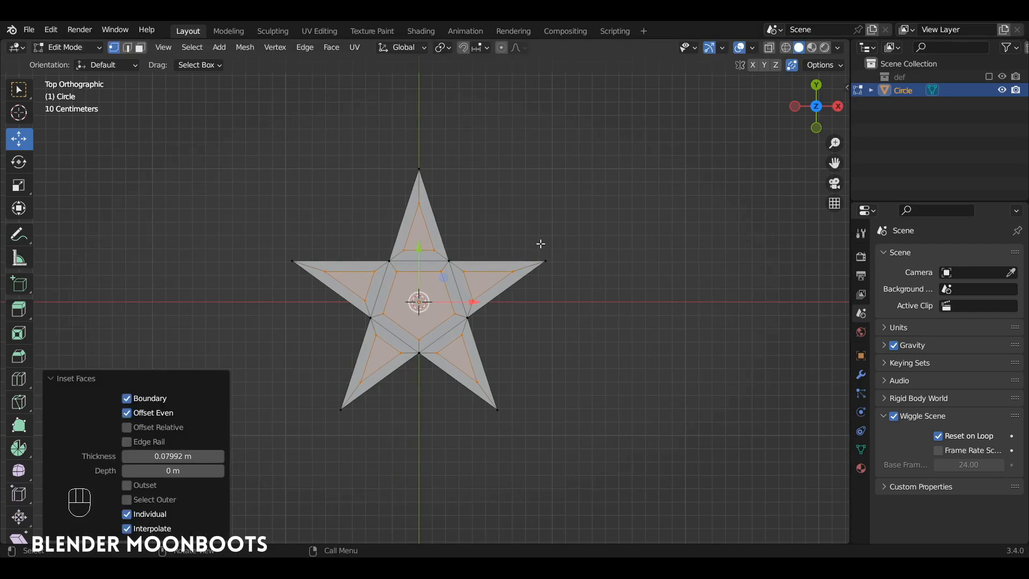
{"action": "key", "text": "x"}
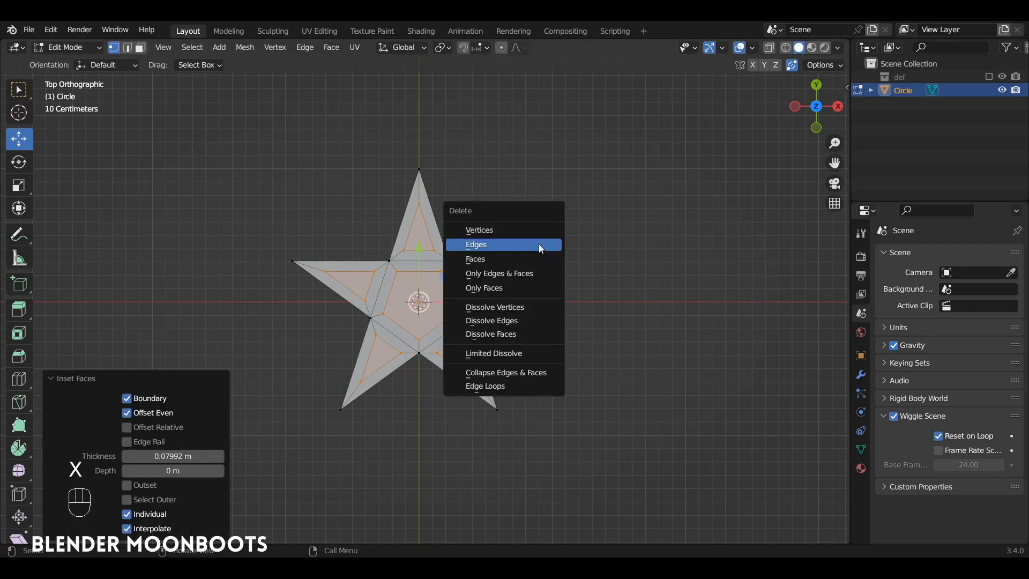
{"action": "left_click", "coordinate": [535, 259]}
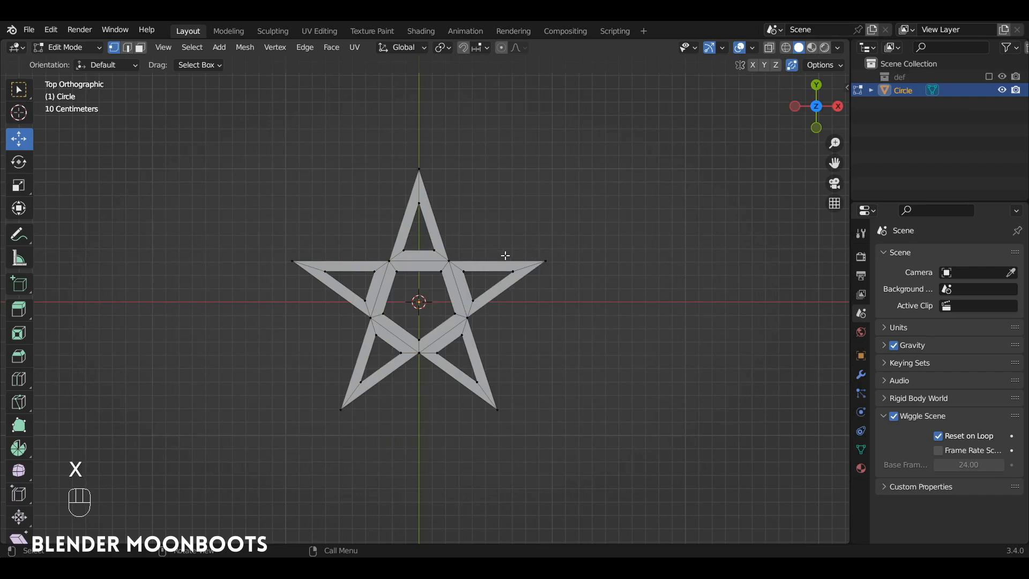
Knife-cut straight lines through the central hole's corners to the neighbouring point-hole corners: beside the top bar, down the right, and from bottom to left.
{"action": "scroll", "coordinate": [501, 255], "scroll_direction": "up", "scroll_amount": 4}
{"action": "scroll", "coordinate": [520, 231], "scroll_direction": "up", "scroll_amount": 2, "text": "ctrl"}
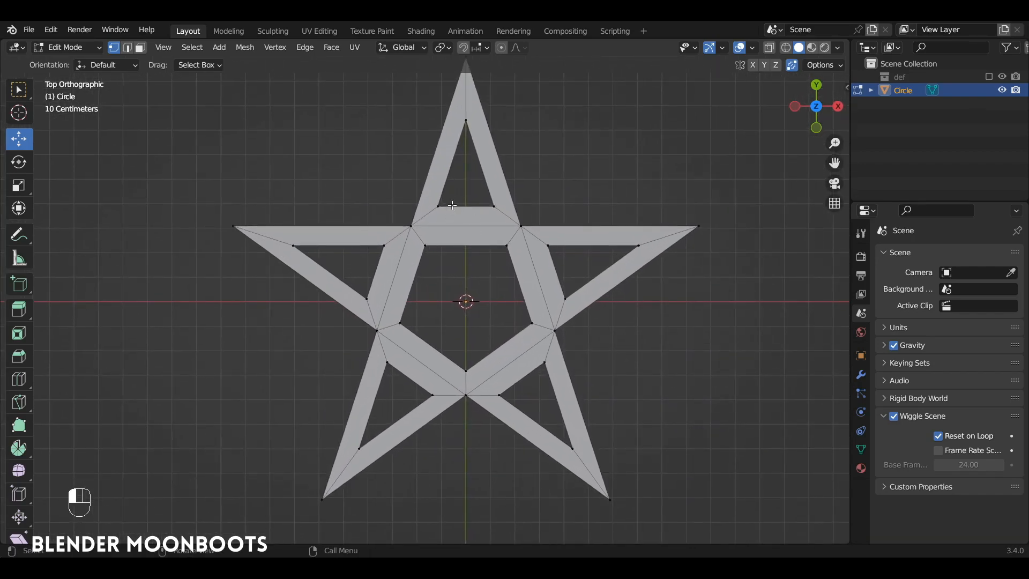
{"action": "key", "text": "k"}
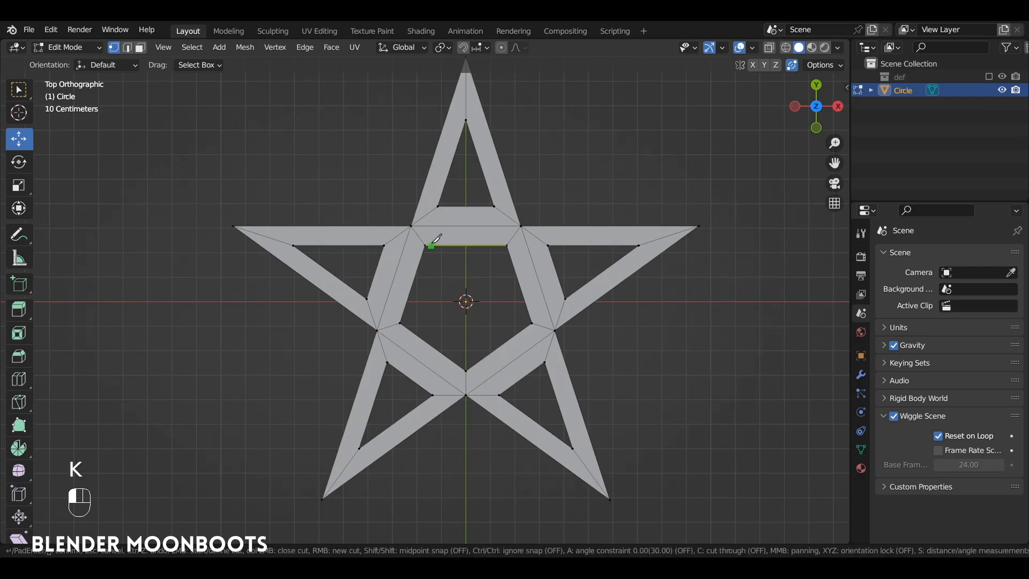
{"action": "left_click", "coordinate": [432, 226]}
{"action": "left_click", "coordinate": [437, 206]}
{"action": "left_click", "coordinate": [495, 206]}
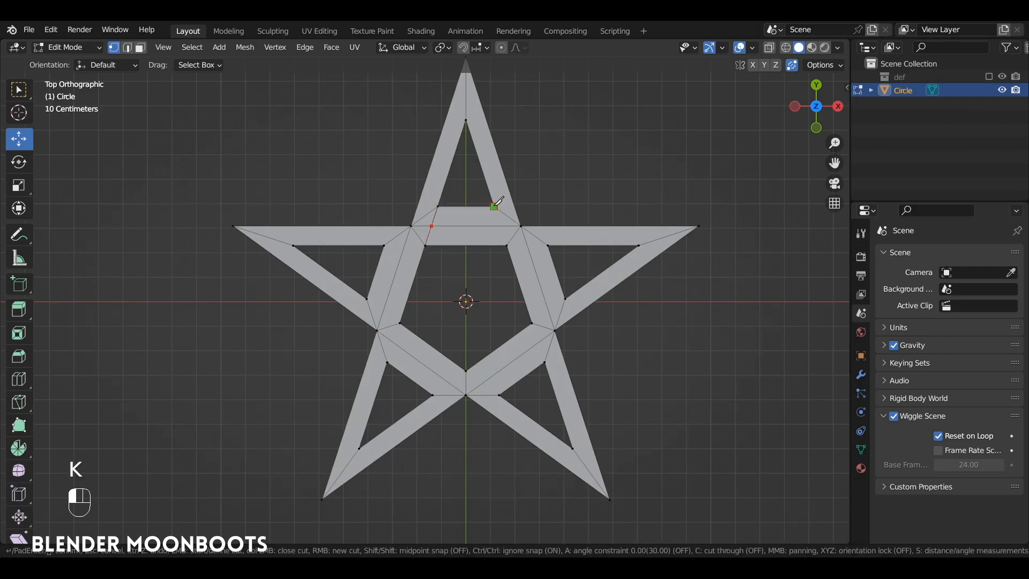
{"action": "left_click", "coordinate": [507, 245]}
{"action": "left_click", "coordinate": [538, 324]}
{"action": "left_click", "coordinate": [545, 362]}
{"action": "left_click", "coordinate": [499, 396]}
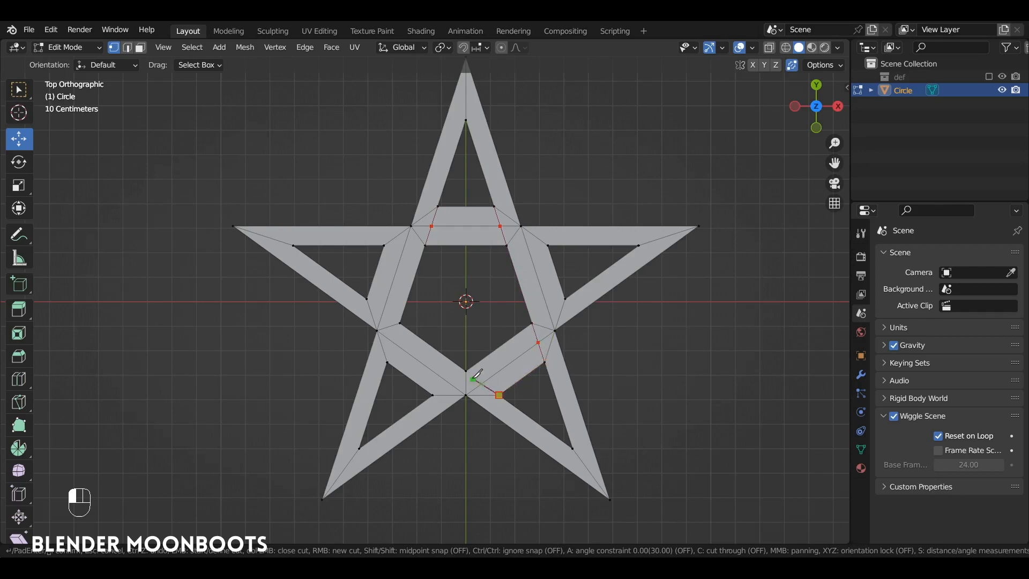
{"action": "left_click", "coordinate": [466, 371]}
{"action": "left_click", "coordinate": [400, 323]}
{"action": "key", "text": "Return"}
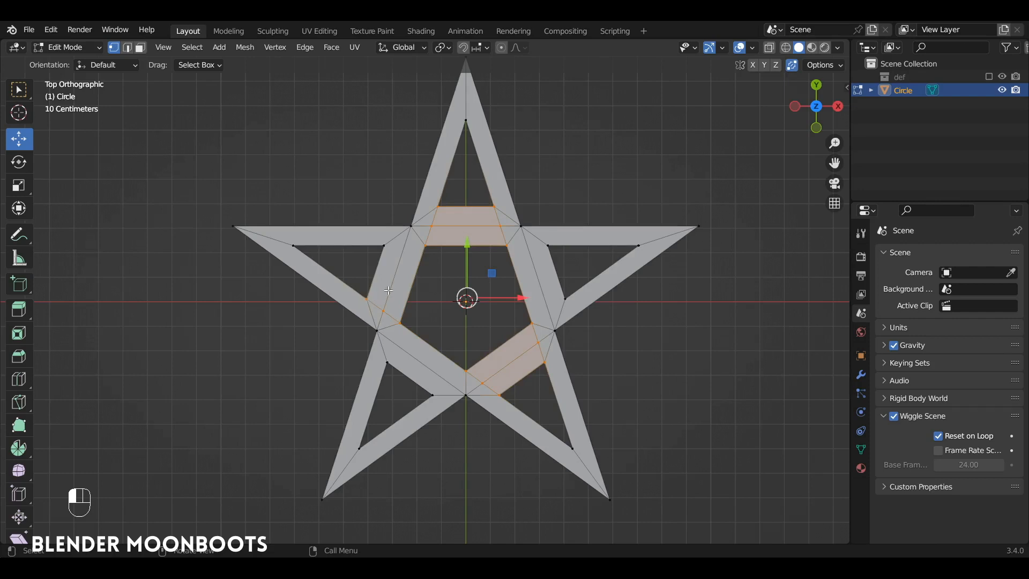
Knife-cut the remaining band crossings, extending the central hole's top edge and both lower edges to the corners of the adjacent point holes.
{"action": "left_click", "coordinate": [443, 243]}
{"action": "key", "text": "k"}
{"action": "left_click", "coordinate": [384, 246]}
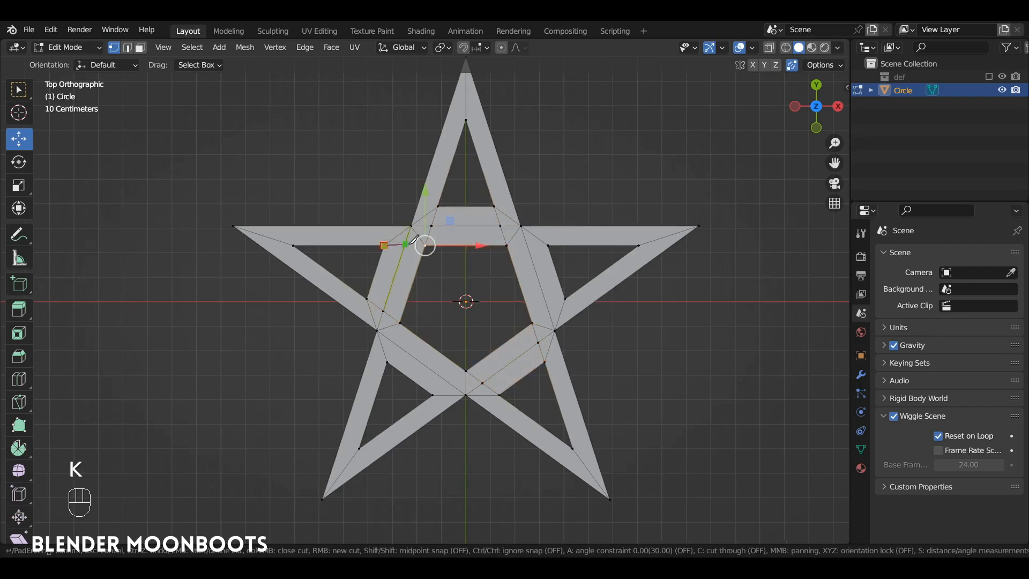
{"action": "left_click", "coordinate": [425, 245]}
{"action": "left_click", "coordinate": [547, 245]}
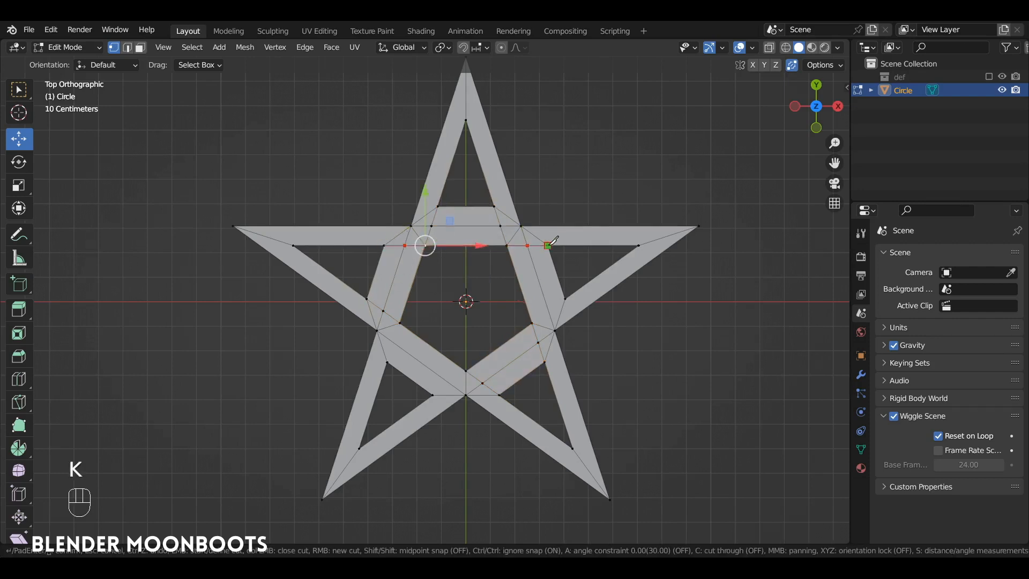
{"action": "key", "text": "Return"}
{"action": "key", "text": "k"}
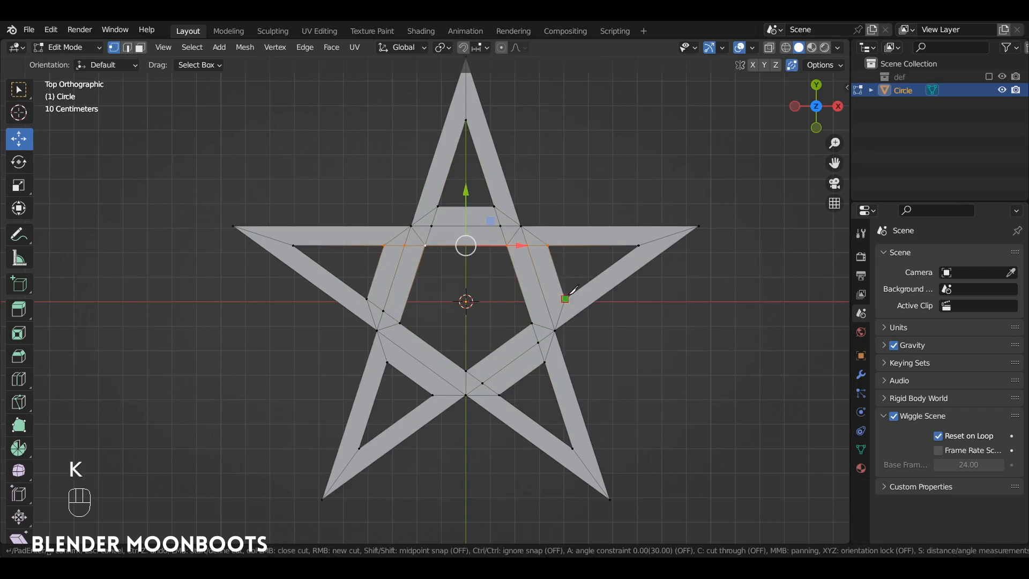
{"action": "left_click", "coordinate": [565, 299]}
{"action": "left_click", "coordinate": [387, 363]}
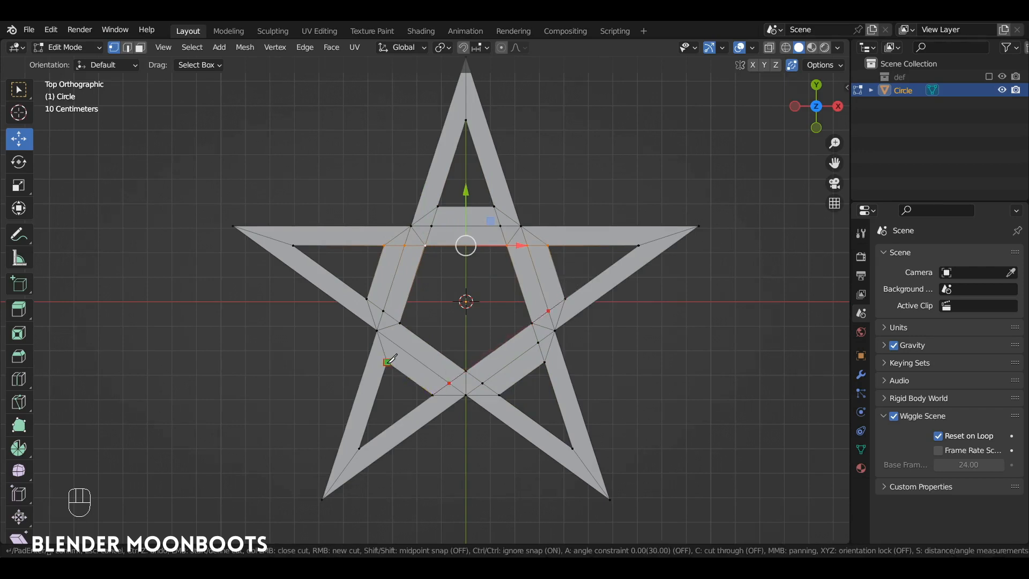
{"action": "left_click", "coordinate": [400, 322]}
{"action": "key", "text": "Return"}
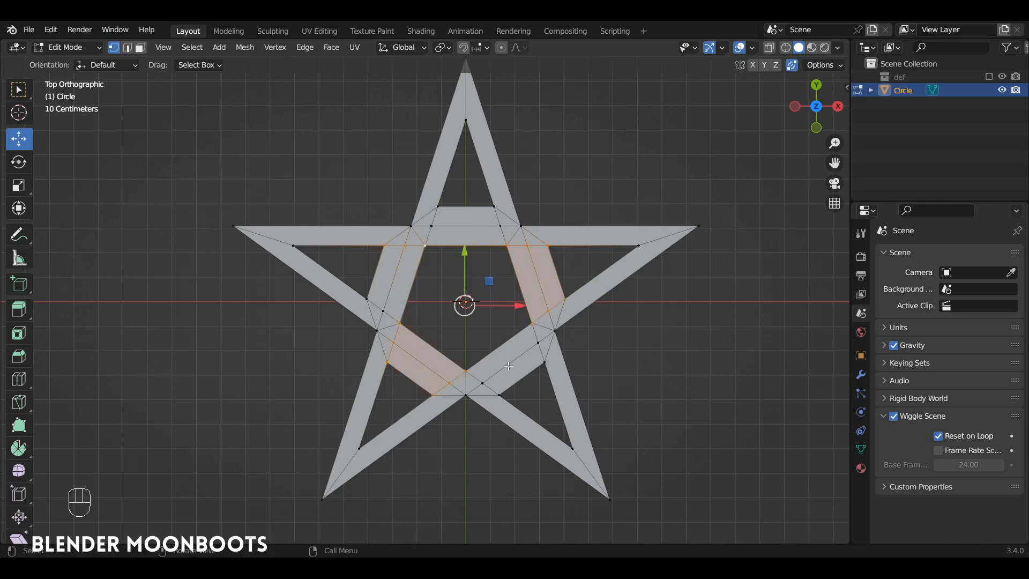
Delete the five outer strip faces around the central pentagon, between the band edges and the point holes.
{"action": "key", "text": "3"}
{"action": "left_click", "coordinate": [387, 282]}
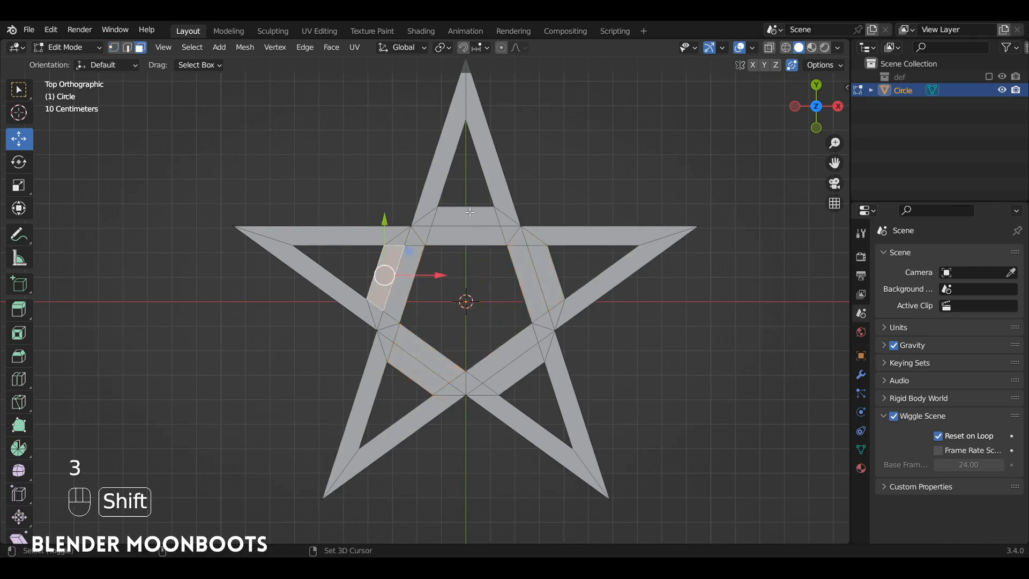
{"action": "left_click", "coordinate": [475, 216], "text": "shift"}
{"action": "left_click", "coordinate": [548, 268], "text": "shift"}
{"action": "left_click", "coordinate": [533, 360], "text": "shift"}
{"action": "left_click", "coordinate": [415, 374], "text": "shift"}
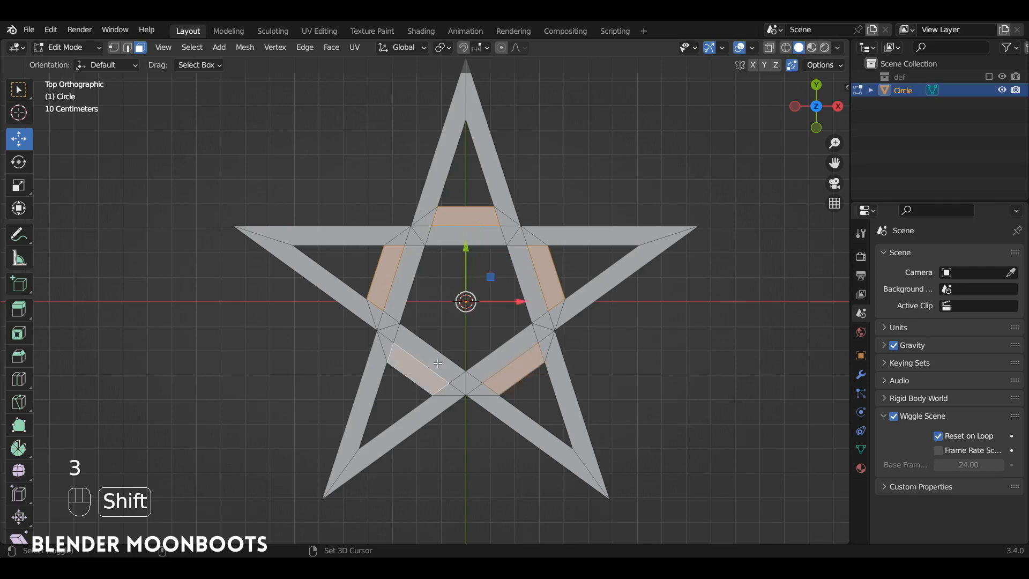
{"action": "key", "text": "x"}
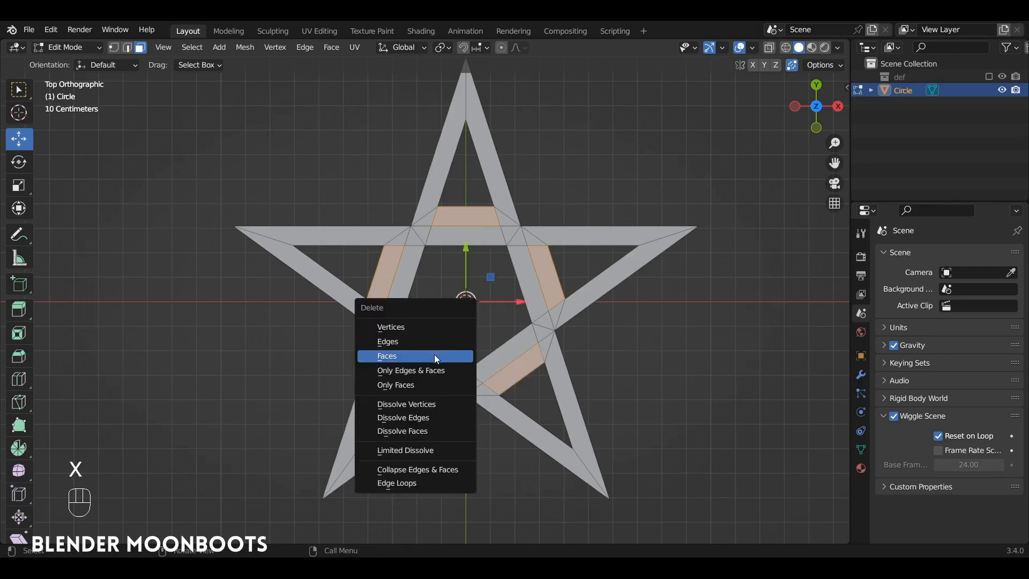
{"action": "left_click", "coordinate": [437, 357]}
Select the leftover stray and diagonal edges at the star's five band crossings and dissolve them.
{"action": "key", "text": "2"}
{"action": "left_click", "coordinate": [398, 238]}
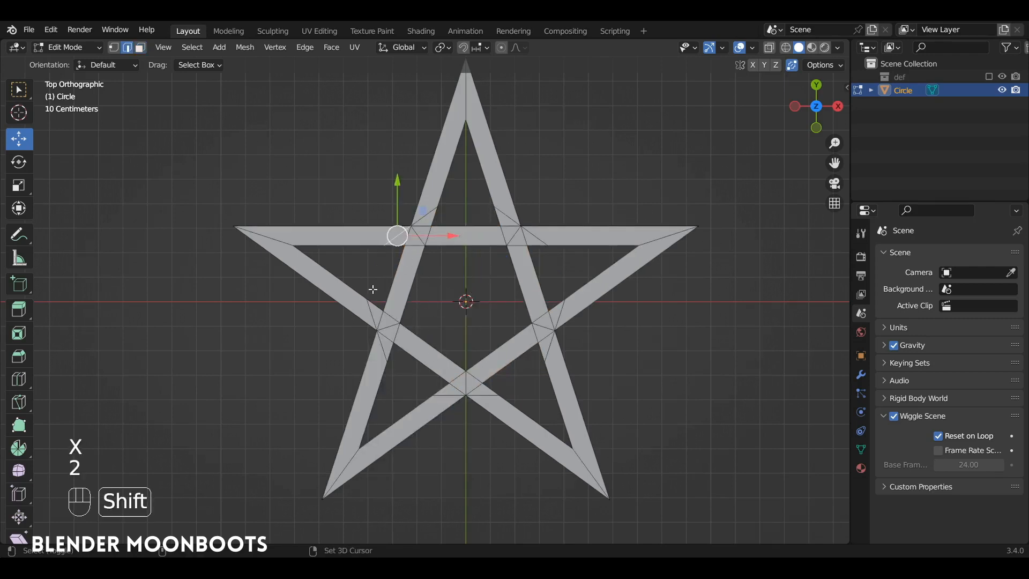
{"action": "left_click", "coordinate": [371, 315], "text": "shift"}
{"action": "left_click", "coordinate": [386, 348], "text": "shift"}
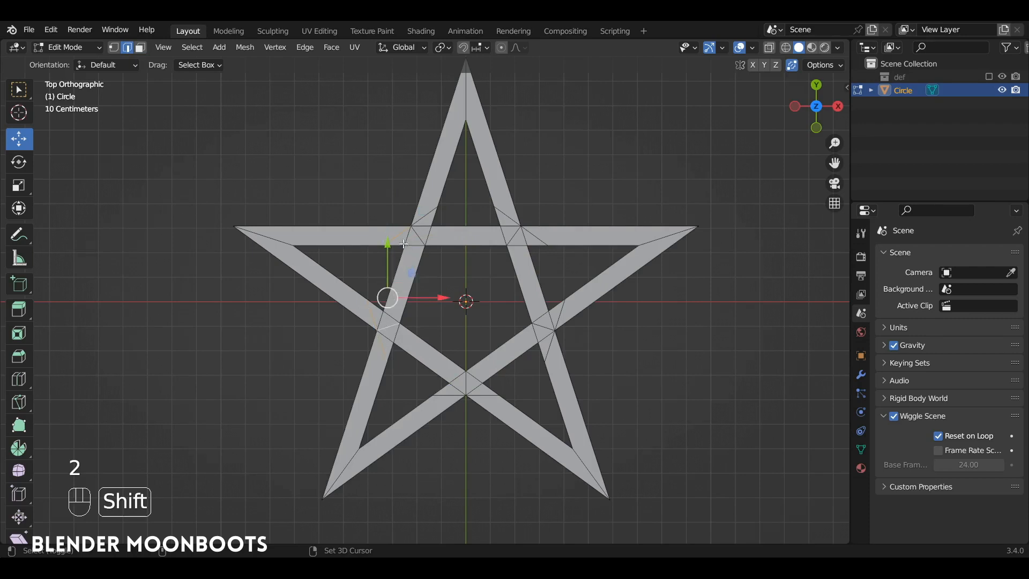
{"action": "left_click", "coordinate": [424, 213], "text": "shift"}
{"action": "left_click", "coordinate": [507, 215], "text": "shift"}
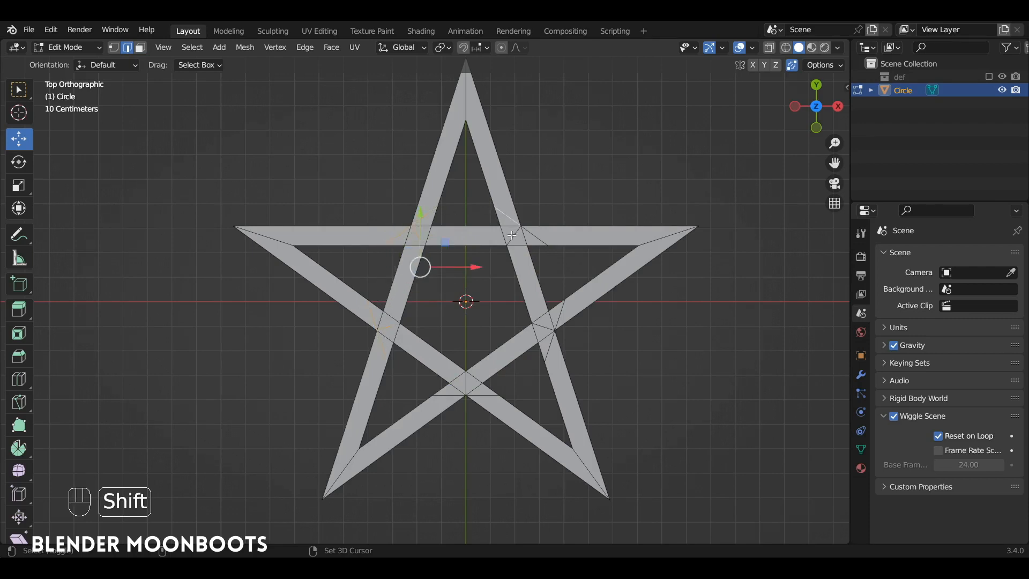
{"action": "left_click", "coordinate": [541, 235], "text": "shift"}
{"action": "left_click", "coordinate": [561, 311], "text": "shift"}
{"action": "left_click", "coordinate": [545, 328], "text": "shift"}
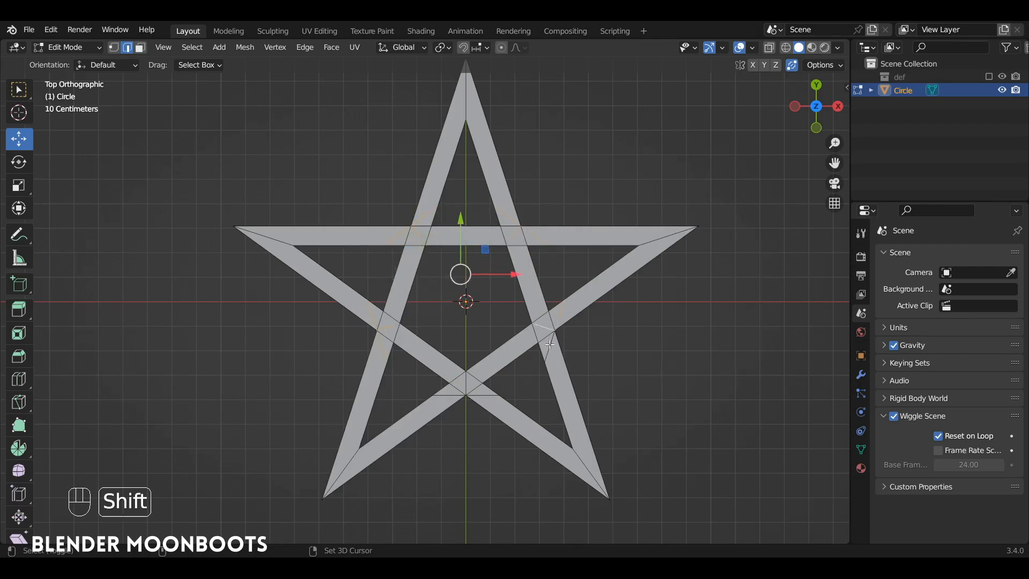
{"action": "left_click", "coordinate": [551, 348], "text": "shift"}
{"action": "left_click", "coordinate": [487, 396], "text": "shift"}
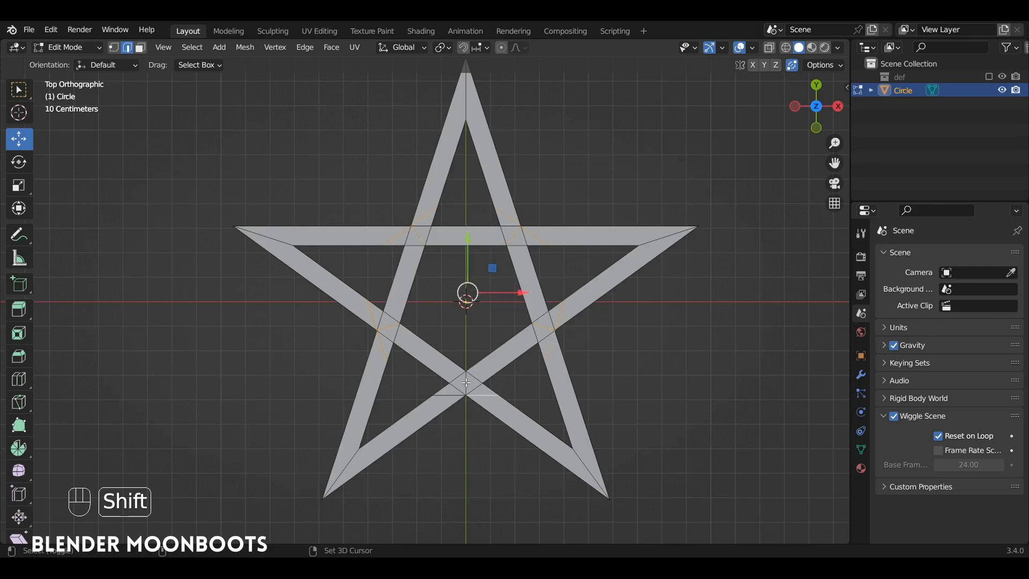
{"action": "left_click", "coordinate": [450, 394], "text": "shift"}
{"action": "key", "text": "ctrl+x"}
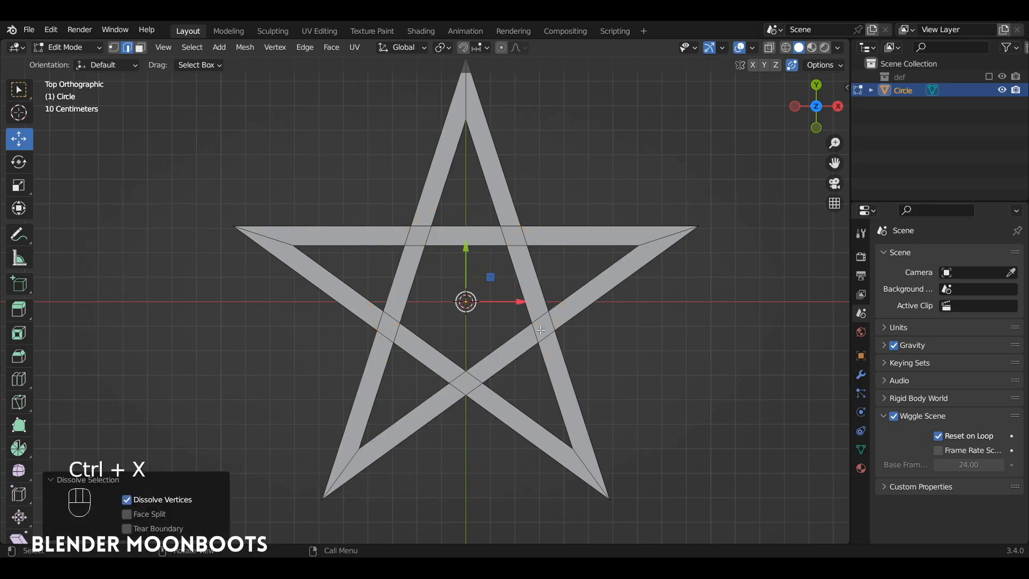
Extrude the whole flat star vertically into a solid and return to Object Mode.
{"action": "key", "text": "a"}
{"action": "middle_click_drag", "start_coordinate": [582, 317], "coordinate": [618, 306]}
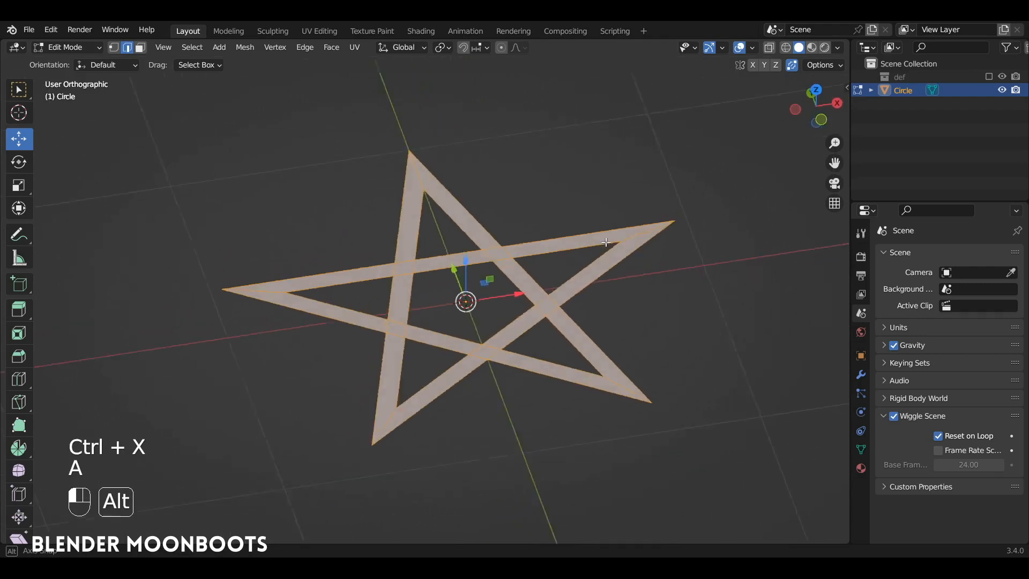
{"action": "key", "text": "e"}
{"action": "left_click", "coordinate": [622, 311]}
{"action": "key", "text": "Tab"}
{"action": "left_click_drag", "start_coordinate": [620, 306], "coordinate": [604, 359], "text": "alt"}
{"action": "middle_click_drag", "start_coordinate": [605, 364], "coordinate": [467, 380], "text": "shift"}
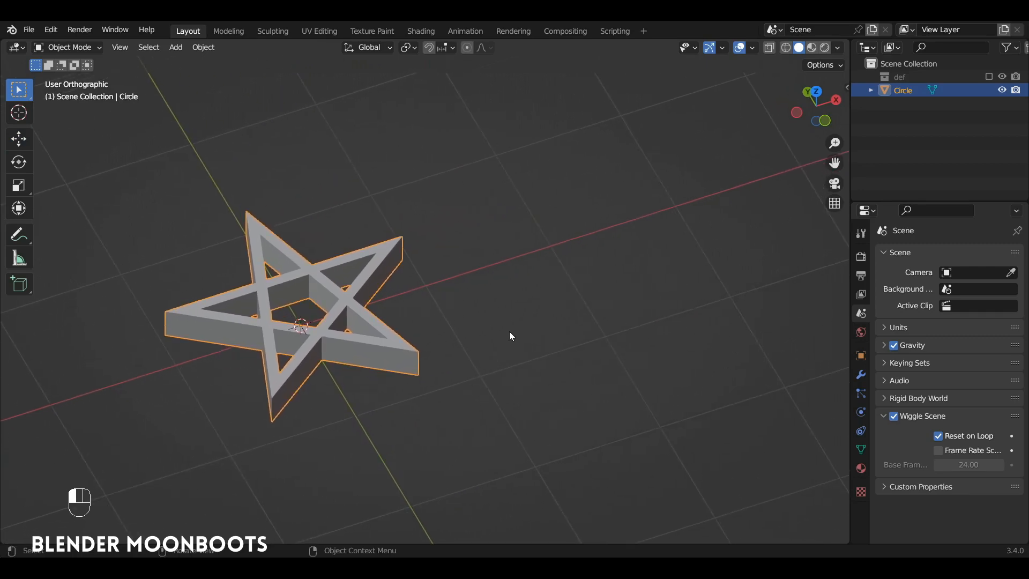
Add a ten-vertex circle of 1 m radius beside the star, at about X 2.42 m, Y -0.05 m.
{"action": "key", "text": "KP_7"}
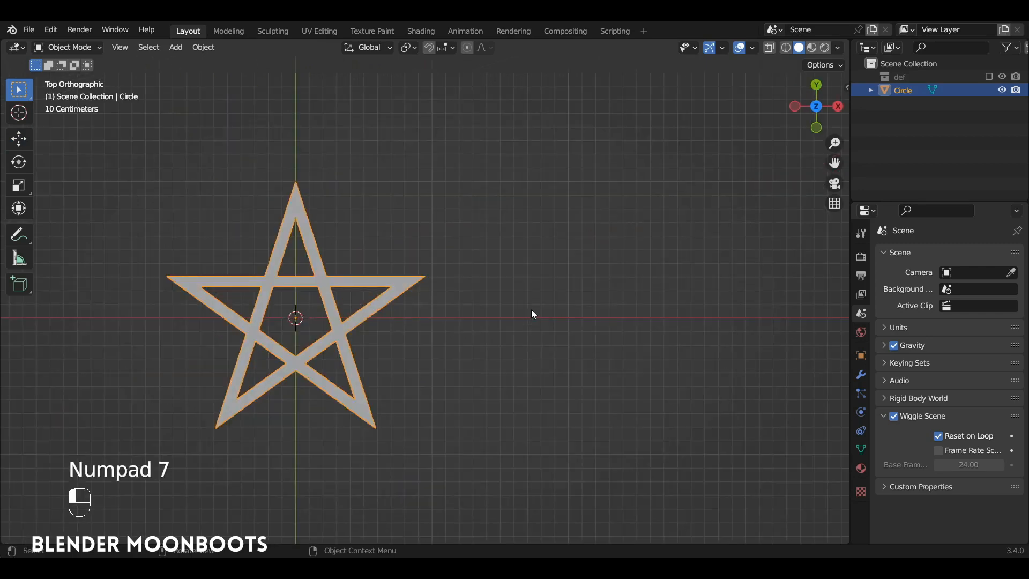
{"action": "left_click_drag", "start_coordinate": [532, 310], "coordinate": [518, 261], "text": "ctrl+alt"}
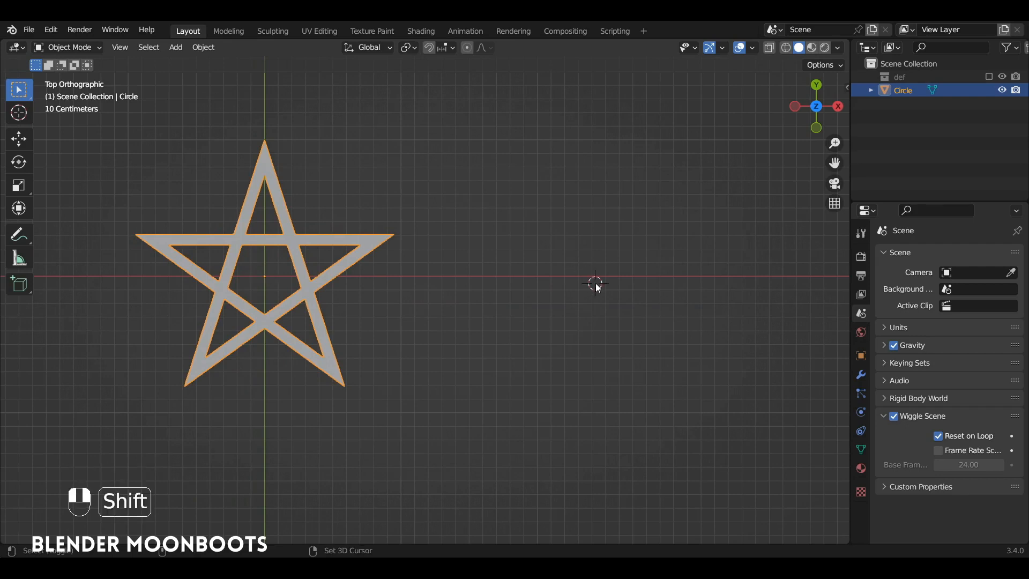
{"action": "key", "text": "shift+a"}
{"action": "mouse_move", "coordinate": [587, 274]}
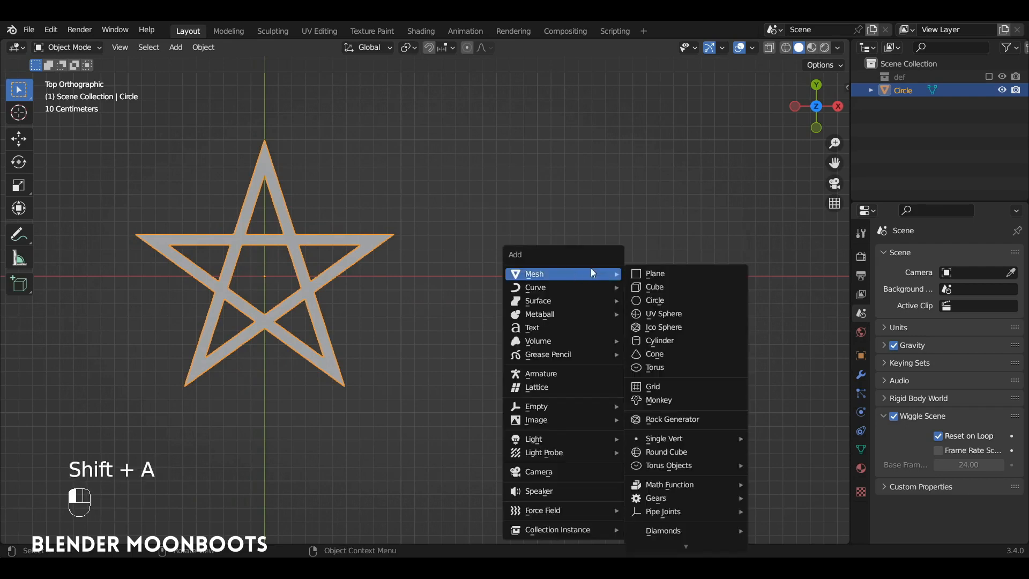
{"action": "left_click", "coordinate": [668, 300]}
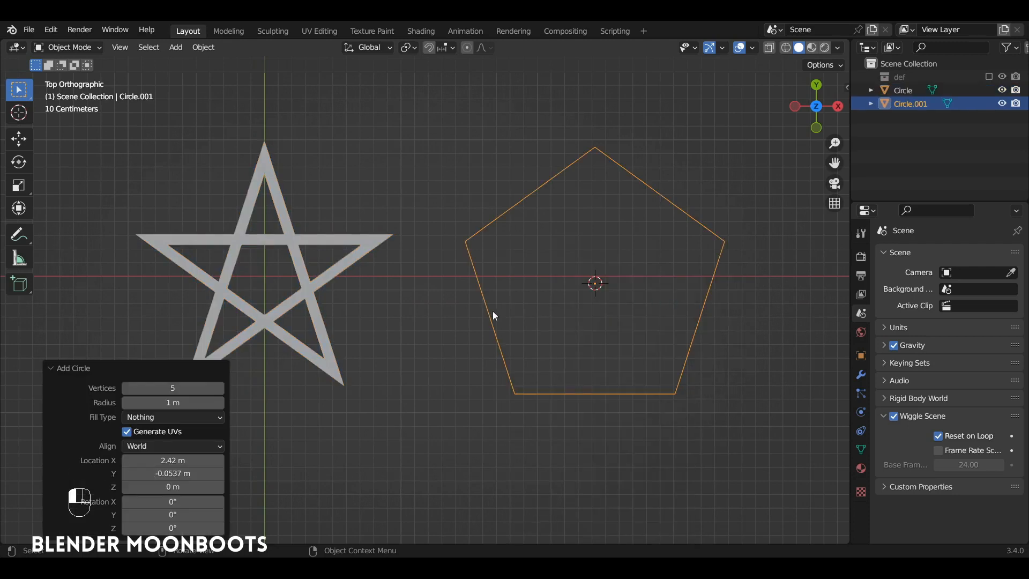
{"action": "left_click", "coordinate": [182, 389]}
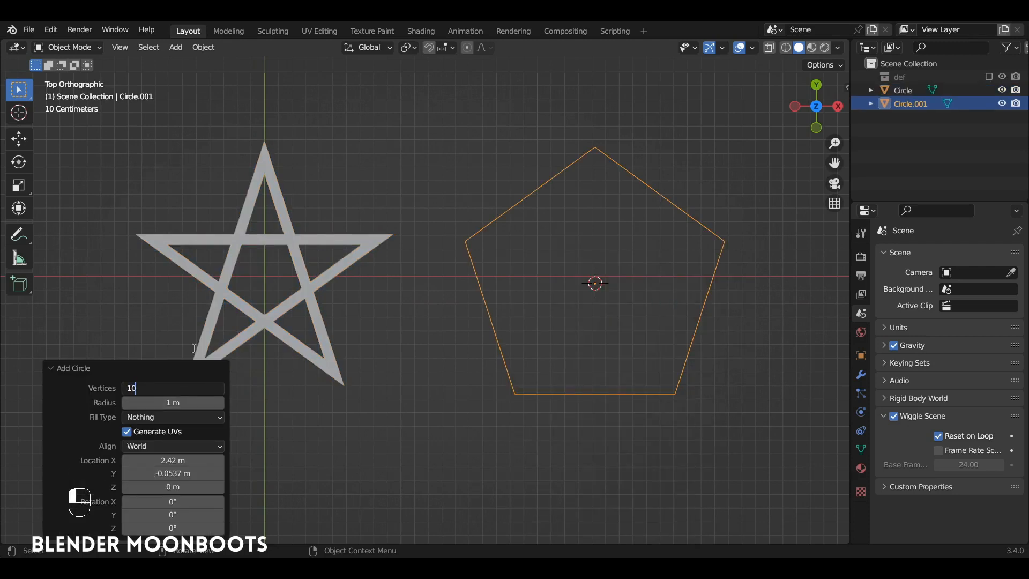
{"action": "key", "text": "Return"}
Checker-deselect every other vertex of the new circle and rotate the remaining ones by -180° to form a star outline.
{"action": "key", "text": "Tab"}
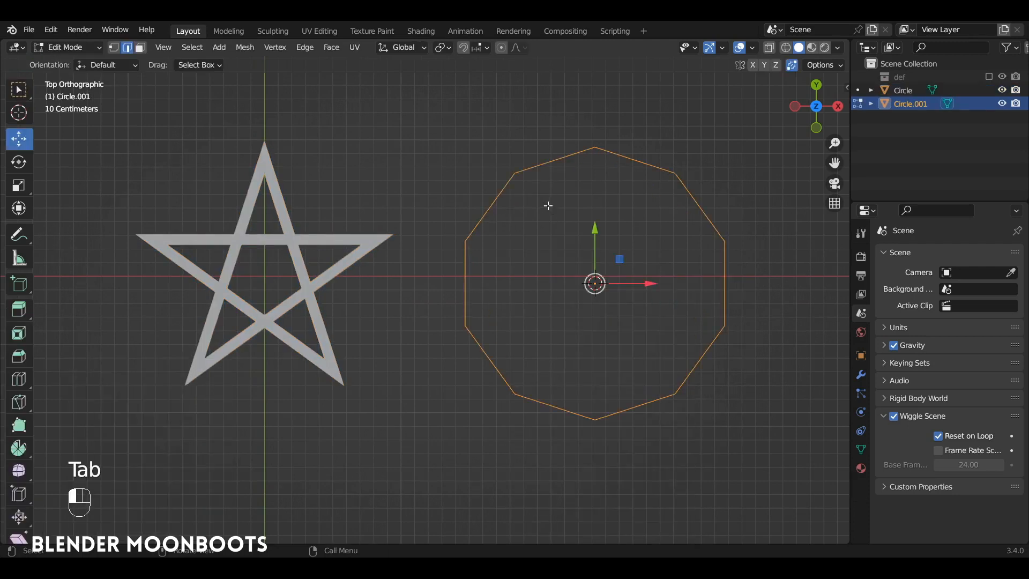
{"action": "key", "text": "1"}
{"action": "left_click", "coordinate": [516, 172]}
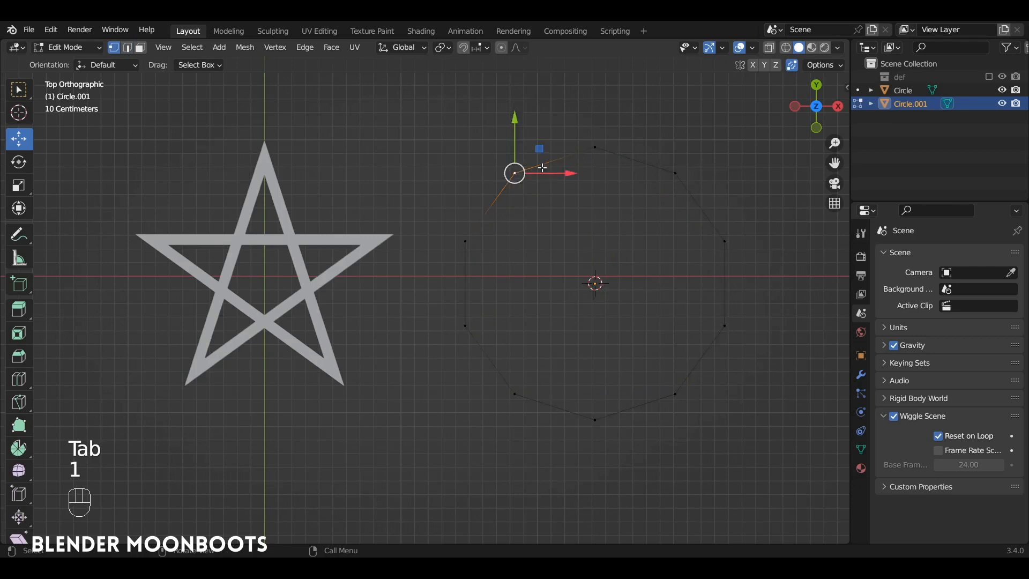
{"action": "left_click", "coordinate": [584, 153], "text": "alt"}
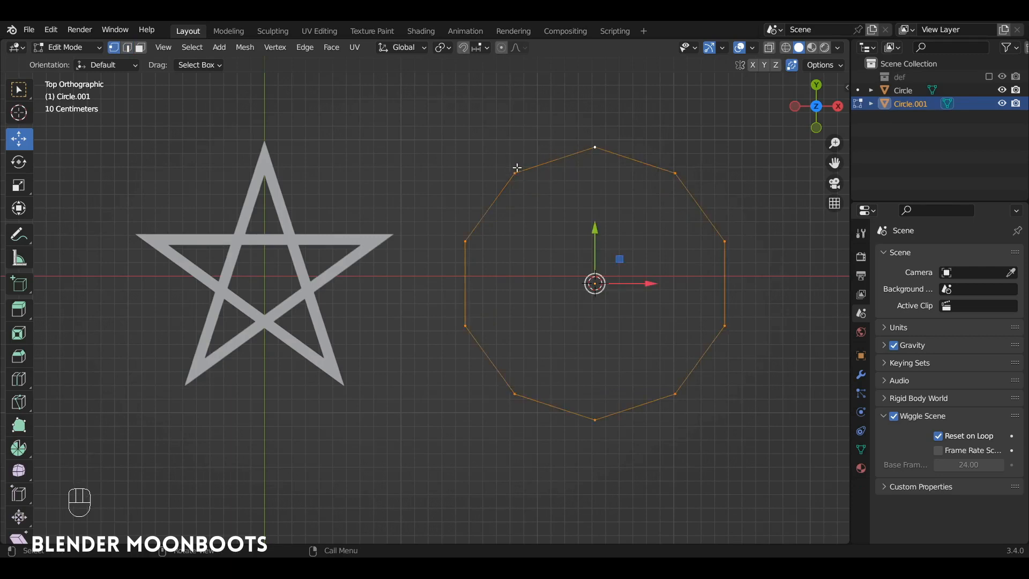
{"action": "left_click", "coordinate": [194, 49]}
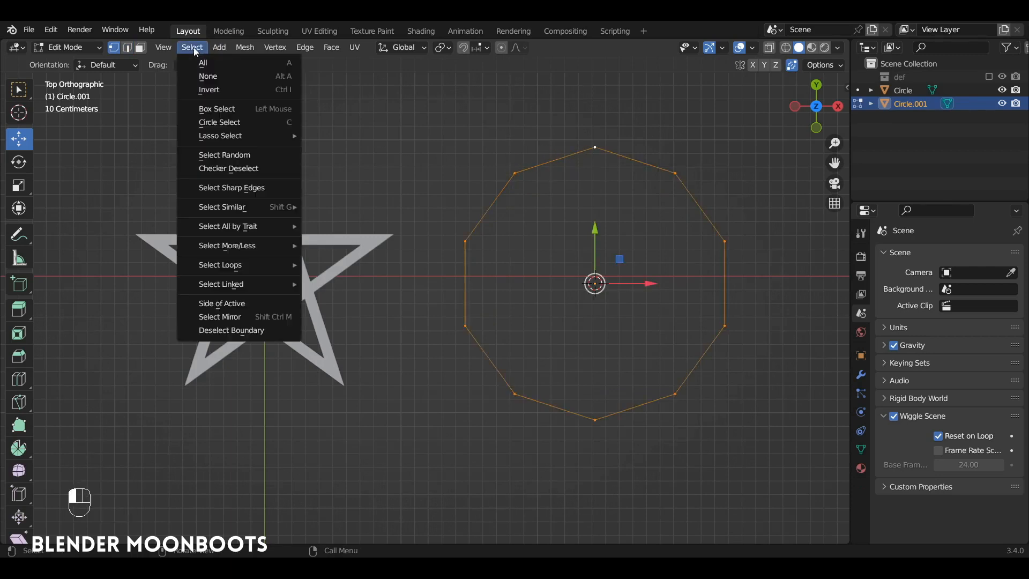
{"action": "left_click", "coordinate": [265, 167]}
{"action": "key", "text": "r"}
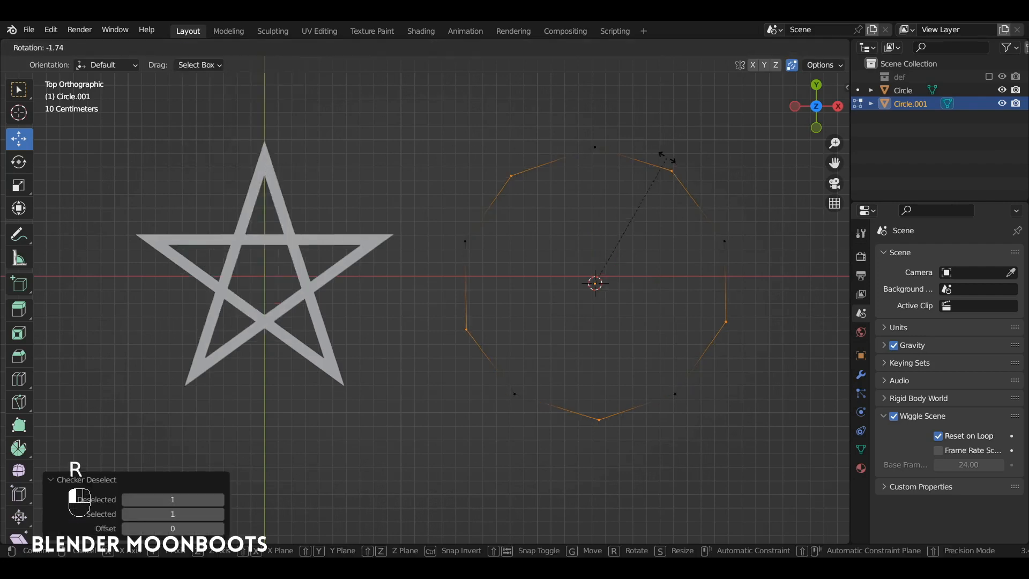
{"action": "key", "text": "ctrl"}
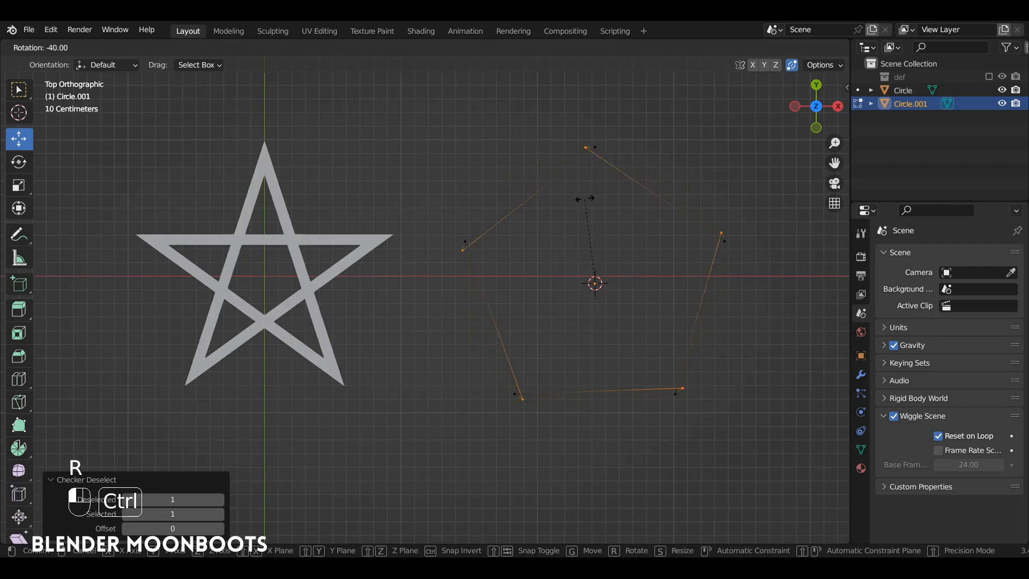
{"action": "left_click", "coordinate": [574, 316]}
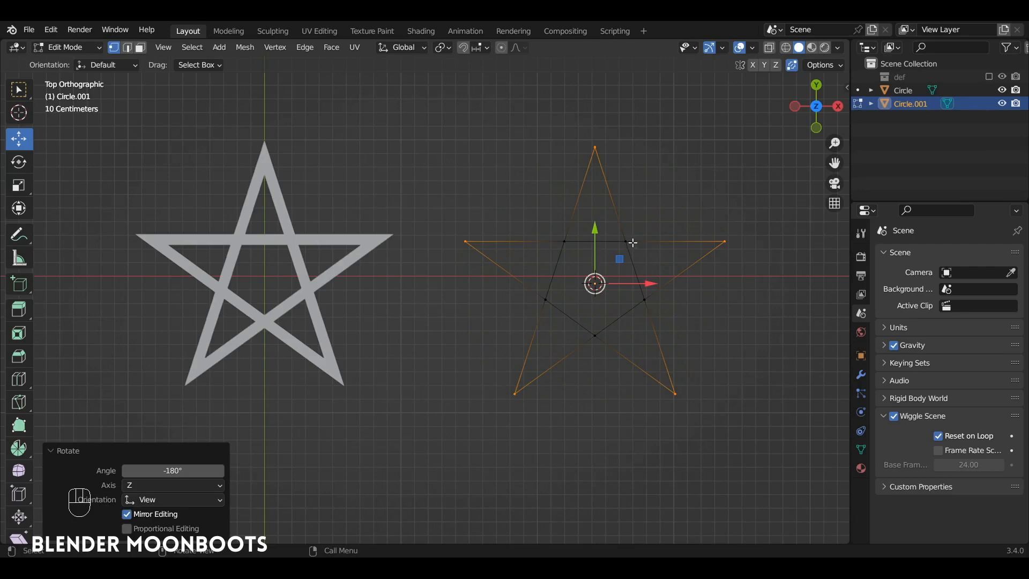
Try moving the second star's upper-right inner crossing vertex and undo the move.
{"action": "left_click_drag", "start_coordinate": [639, 248], "coordinate": [595, 179], "text": "alt+shift"}
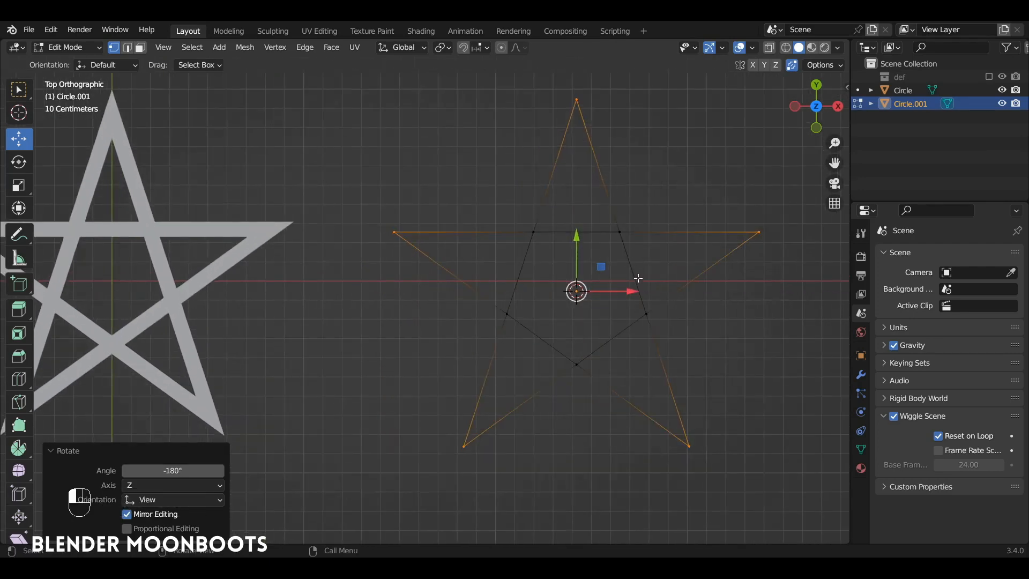
{"action": "left_click", "coordinate": [617, 232]}
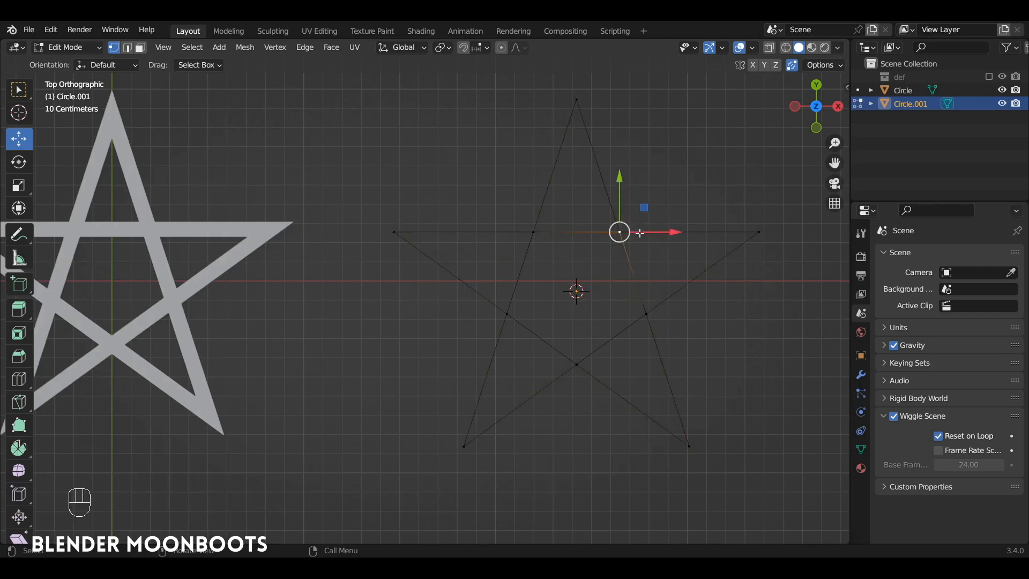
{"action": "key", "text": "g"}
{"action": "left_click", "coordinate": [612, 256]}
{"action": "key", "text": "ctrl+z"}
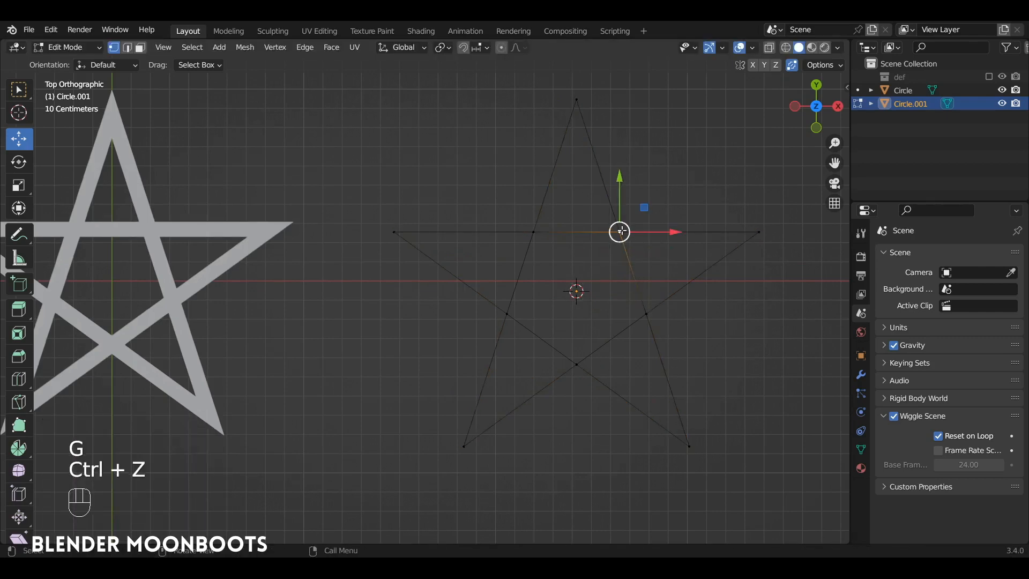
Merge all of the second star's vertices by distance, test-move the merged upper-right crossing vertex and undo that move.
{"action": "key", "text": "a"}
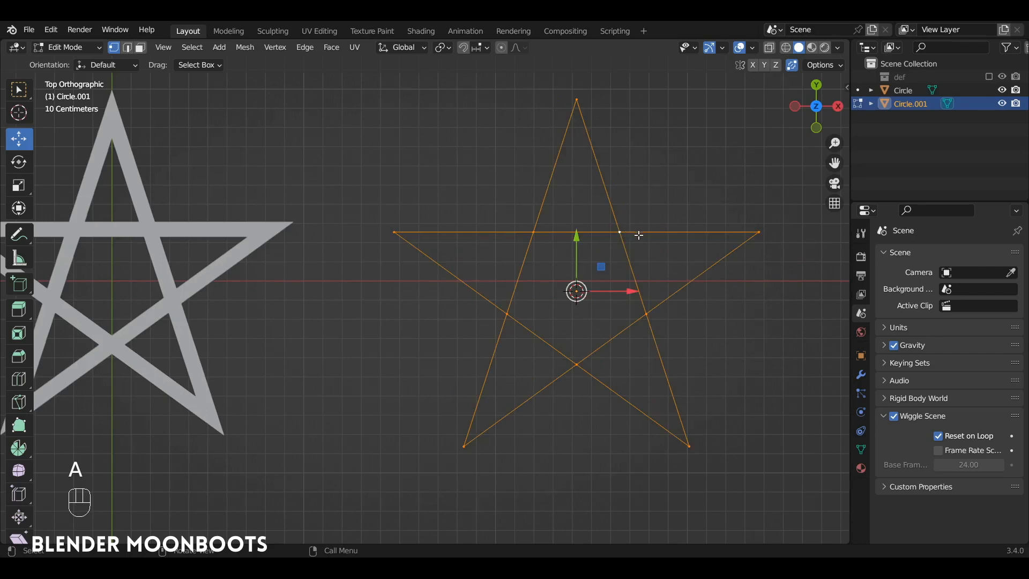
{"action": "key", "text": "m"}
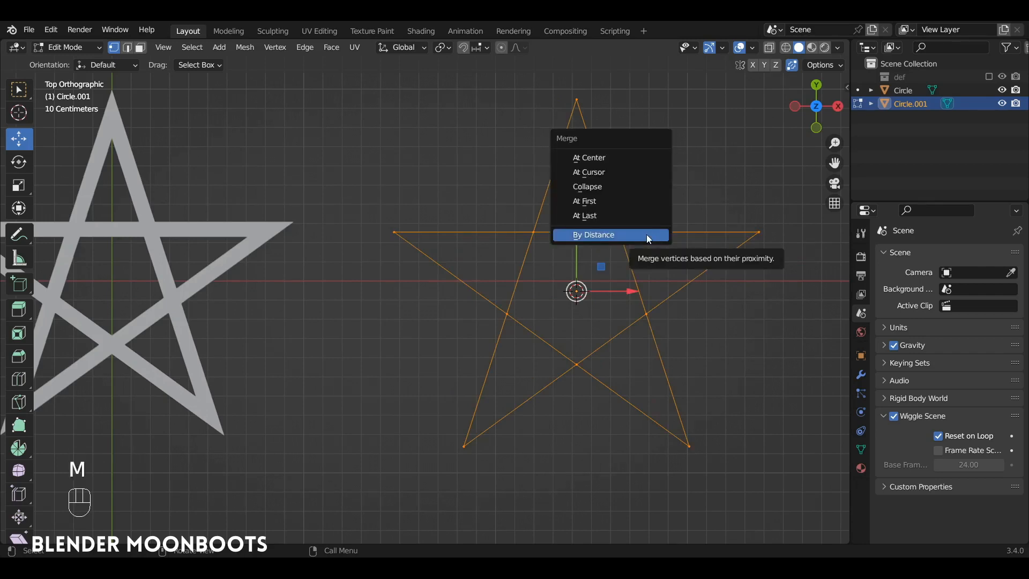
{"action": "left_click", "coordinate": [646, 234]}
{"action": "key", "text": "g"}
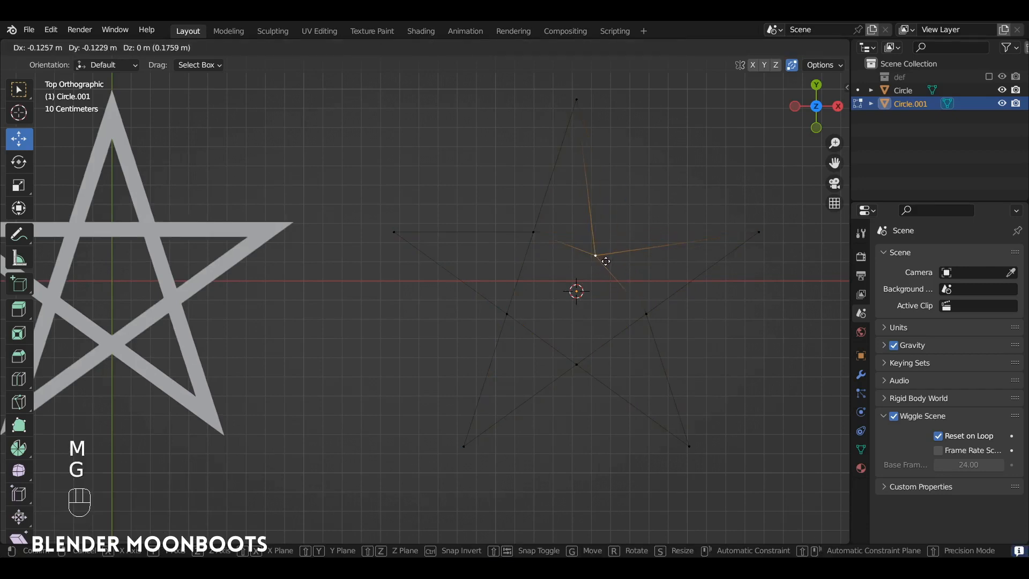
{"action": "key", "text": "ctrl+z"}
Fill the second star's outline with faces and inset them individually by about 0.077 m.
{"action": "key", "text": "a"}
{"action": "key", "text": "f"}
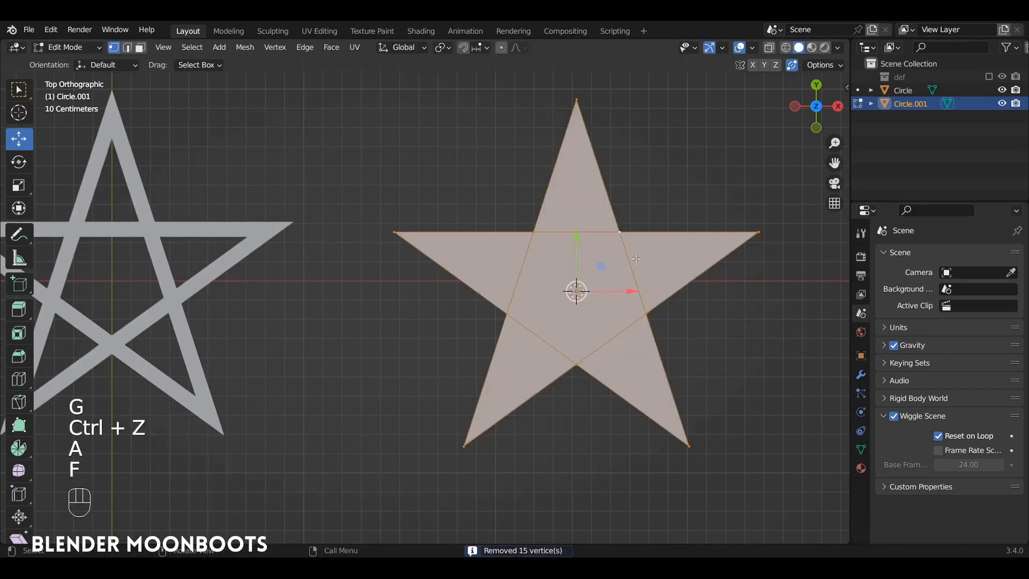
{"action": "key", "text": "i"}
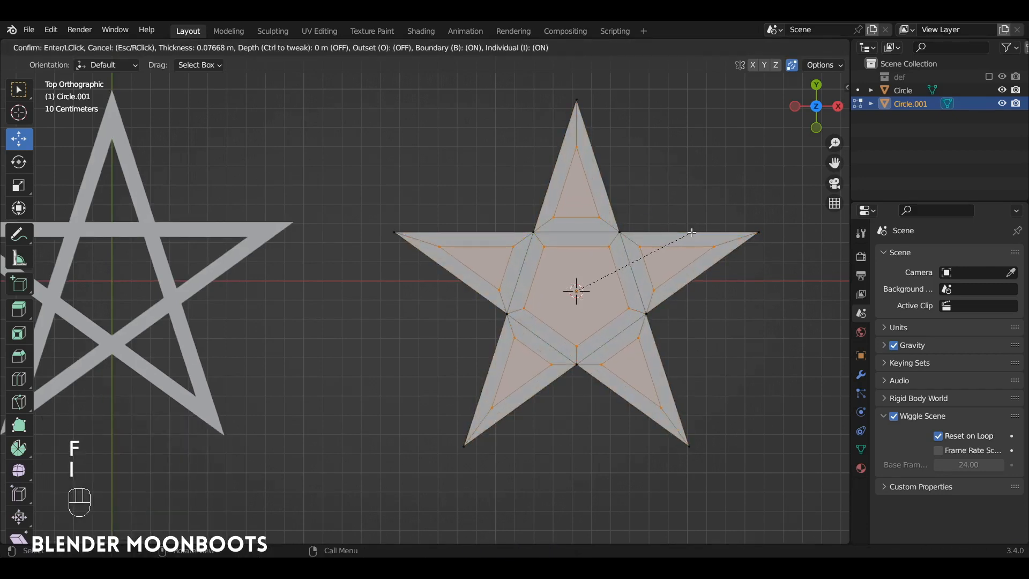
{"action": "left_click", "coordinate": [692, 232]}
Delete the second star object, keeping only the extruded star.
{"action": "left_click_drag", "start_coordinate": [692, 232], "coordinate": [682, 191], "text": "alt"}
{"action": "key", "text": "Tab"}
{"action": "key", "text": "x"}
{"action": "left_click", "coordinate": [584, 239]}
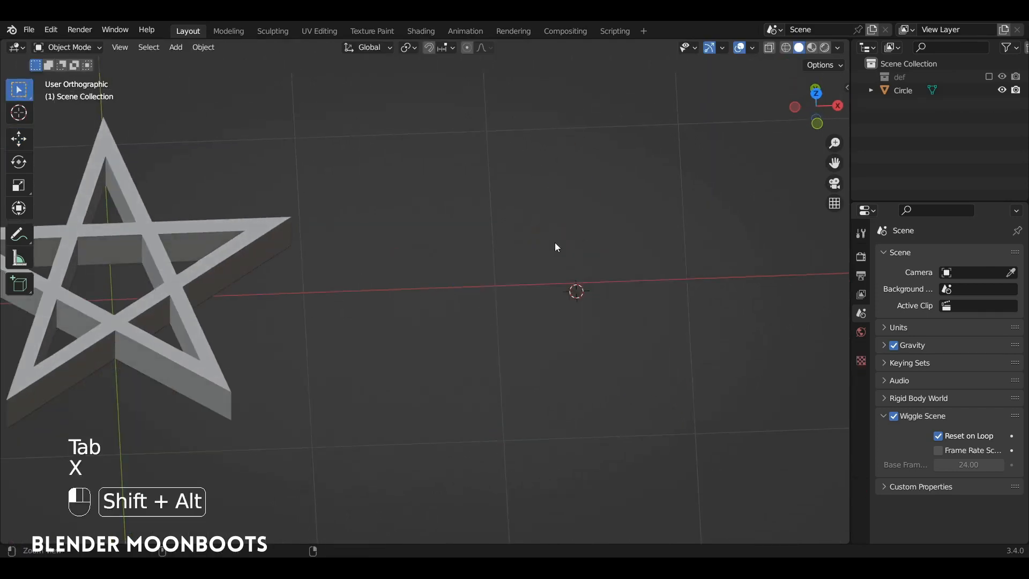
{"action": "left_click_drag", "start_coordinate": [556, 244], "coordinate": [555, 316], "text": "alt+shift"}
{"action": "left_click_drag", "start_coordinate": [555, 317], "coordinate": [605, 249], "text": "alt"}
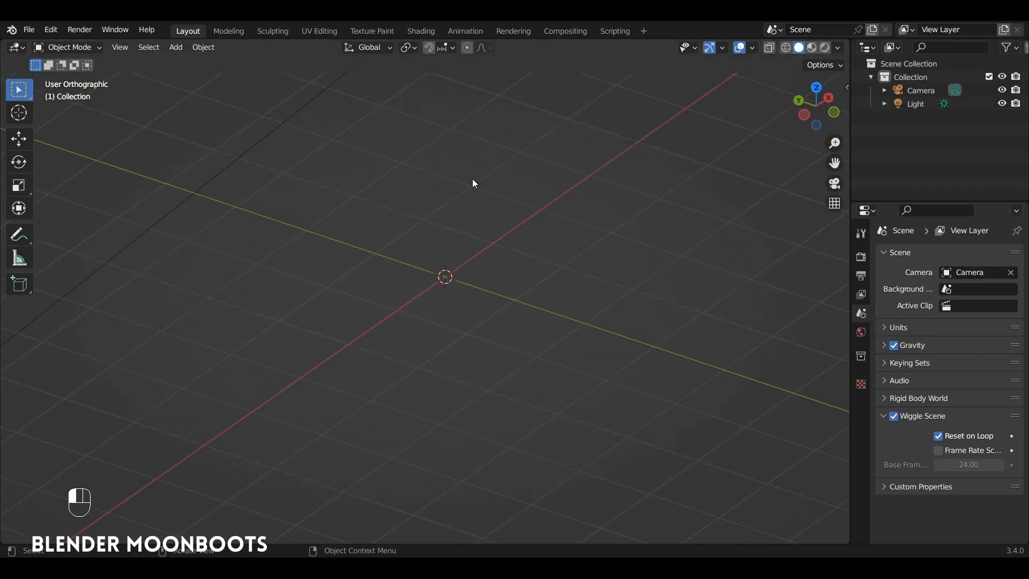
Add a 32-vertex cylinder with 1 m radius and 2 m depth, and enter Edit Mode with its geometry deselected.
{"action": "key", "text": "shift+a"}
{"action": "mouse_move", "coordinate": [474, 182]}
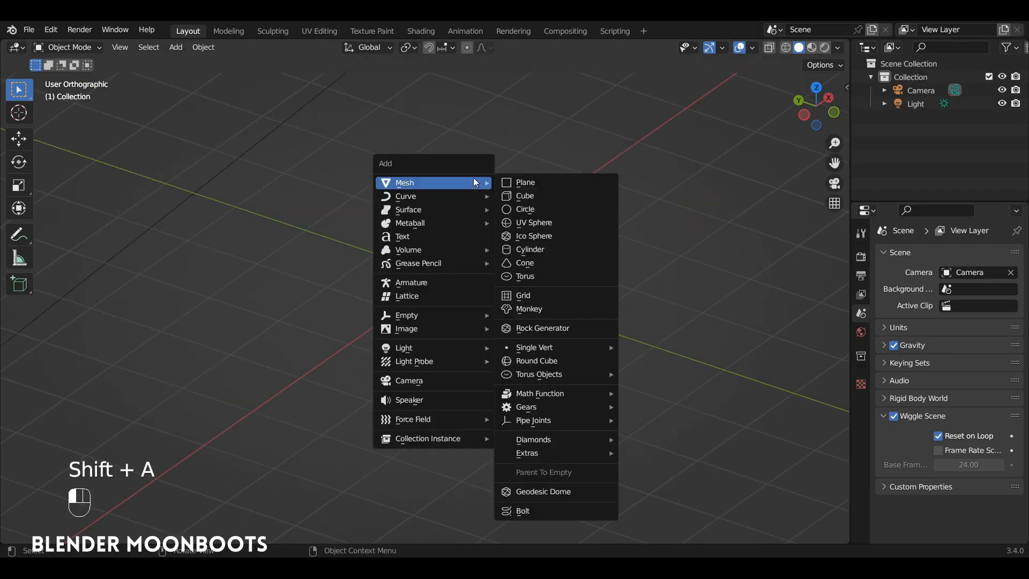
{"action": "left_click", "coordinate": [553, 257]}
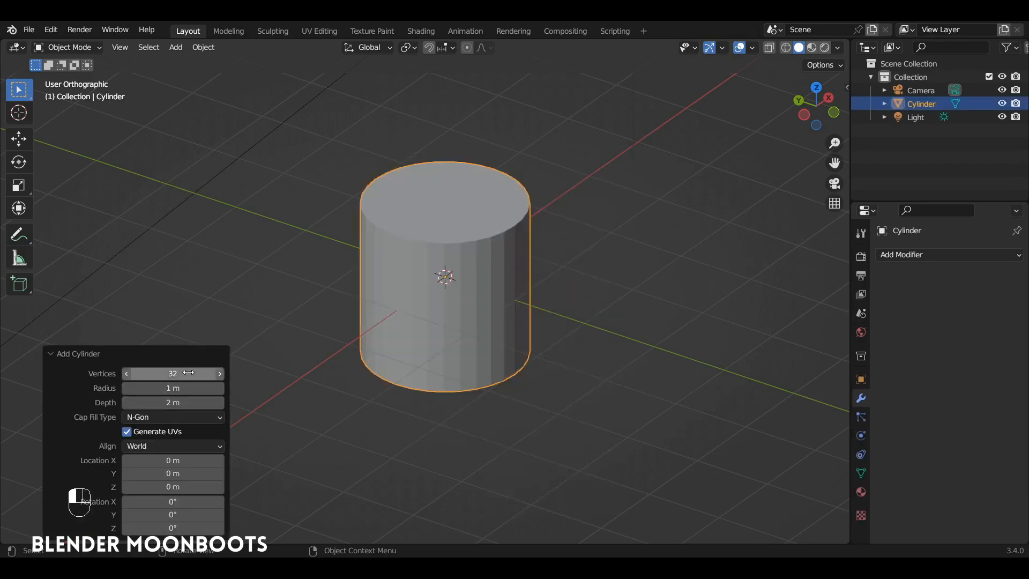
{"action": "key", "text": "Tab"}
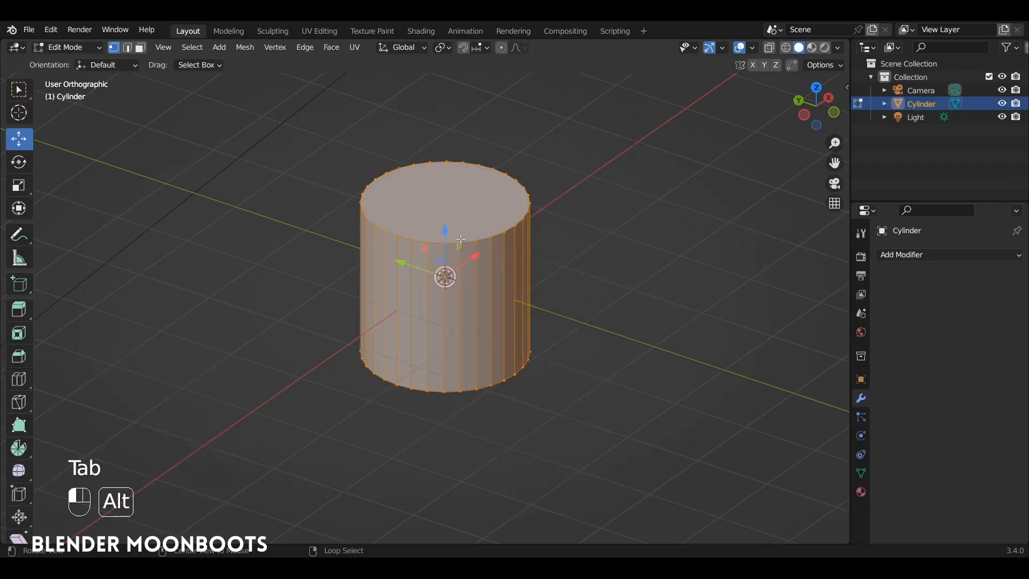
{"action": "key", "text": "ctrl+z"}
{"action": "key", "text": "ctrl+z"}
{"action": "key", "text": "ctrl+z"}
{"action": "key", "text": "a"}
{"action": "key", "text": "a"}
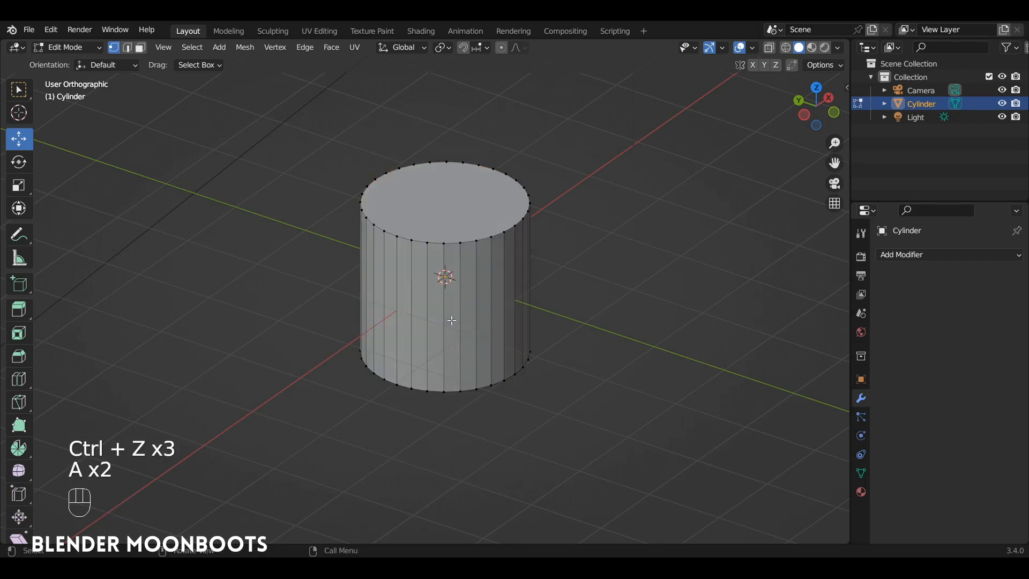
Add one centred horizontal loop cut around the cylinder's side with a slide factor of 0.
{"action": "key", "text": "ctrl+r"}
{"action": "left_click", "coordinate": [407, 309]}
{"action": "right_click", "coordinate": [374, 297]}
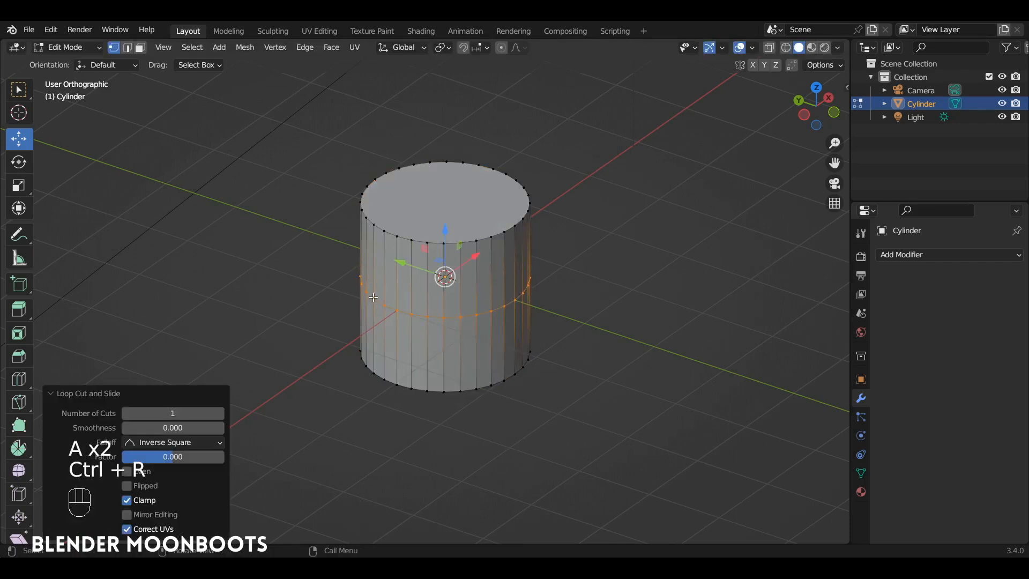
Scale the cylinder's top edge loop inward to about 0.159 to form a narrow, tapered tip.
{"action": "middle_click_drag", "start_coordinate": [473, 300], "coordinate": [469, 271]}
{"action": "left_click", "coordinate": [448, 230], "text": "alt"}
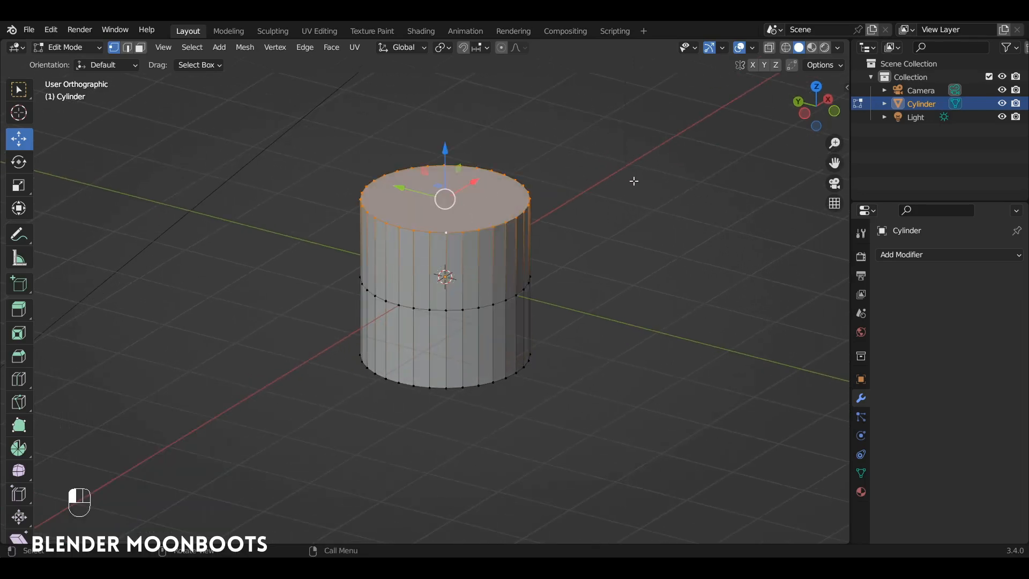
{"action": "key", "text": "s"}
{"action": "left_click", "coordinate": [468, 292]}
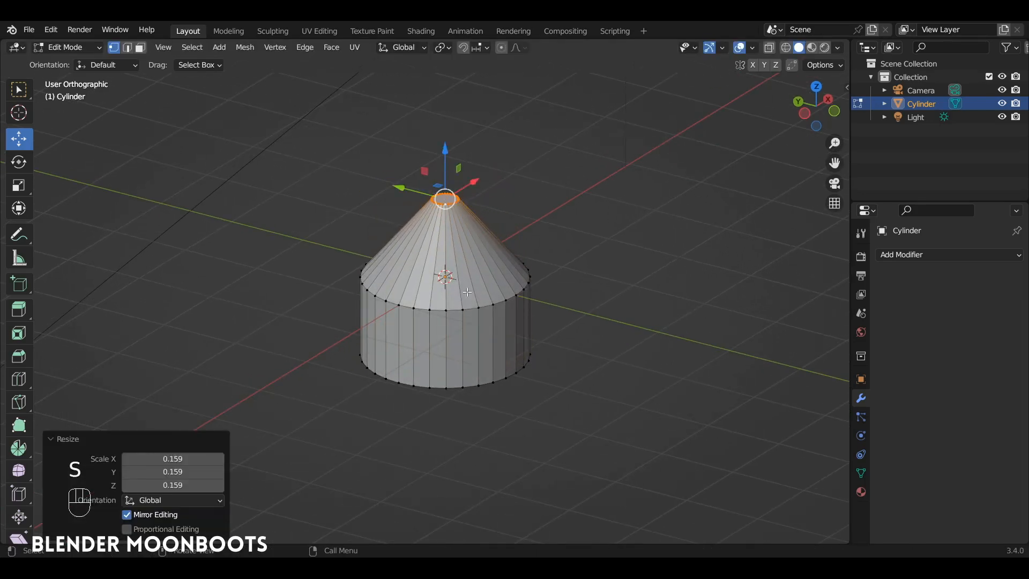
Bevel the middle edge loop about 0.614 m wide with 2 segments to round the body's profile.
{"action": "left_click", "coordinate": [456, 308], "text": "alt"}
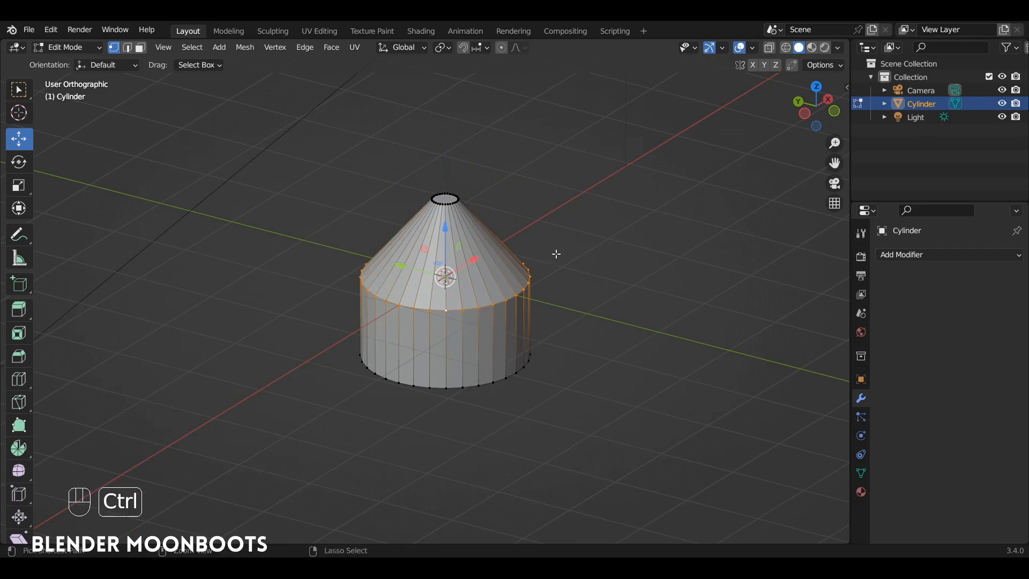
{"action": "key", "text": "ctrl+b"}
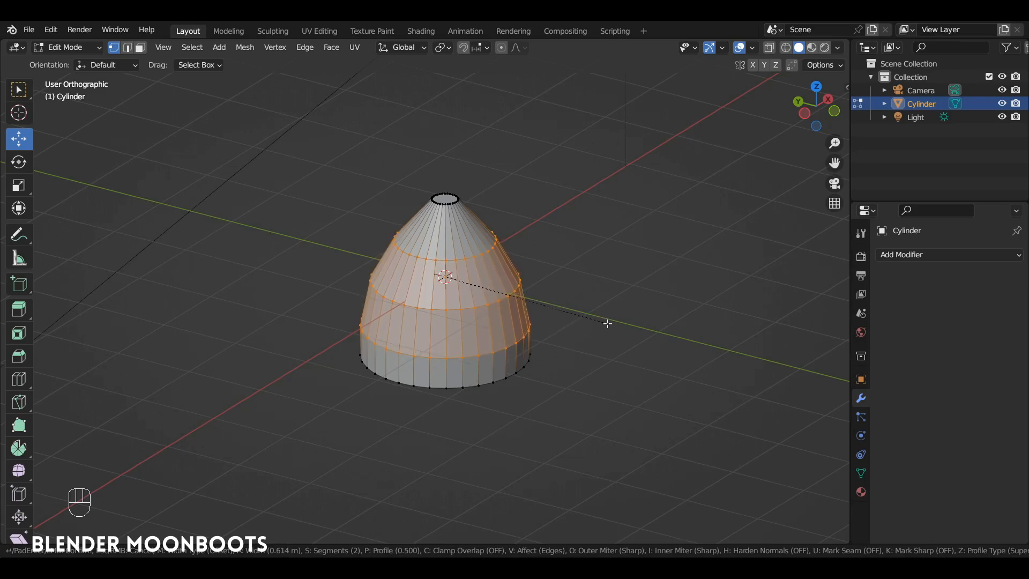
{"action": "left_click", "coordinate": [607, 323]}
{"action": "key", "text": "Tab"}
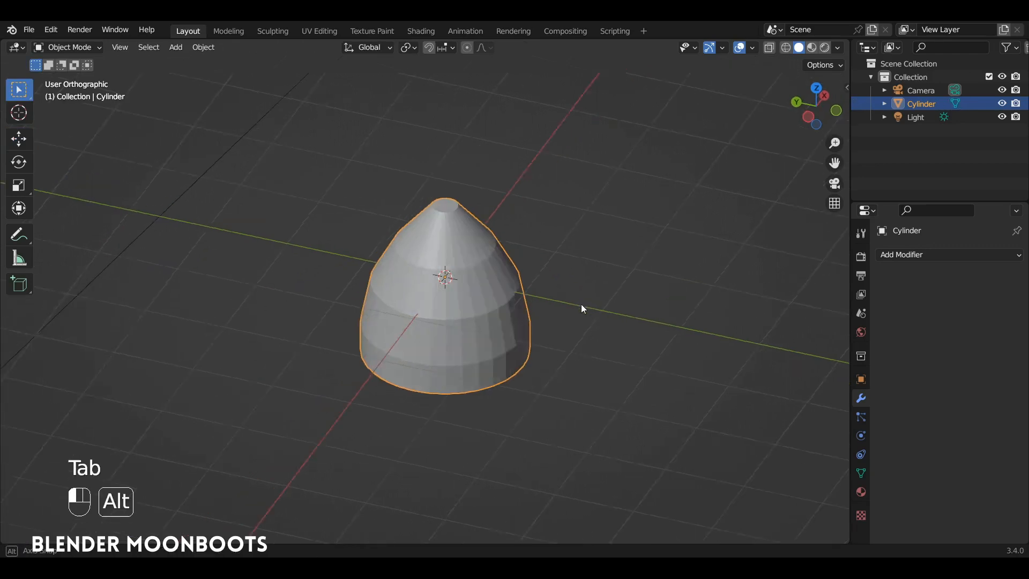
Move the bottom edge loop slightly down along Z to lengthen the base.
{"action": "key", "text": "Tab"}
{"action": "left_click", "coordinate": [430, 378], "text": "alt"}
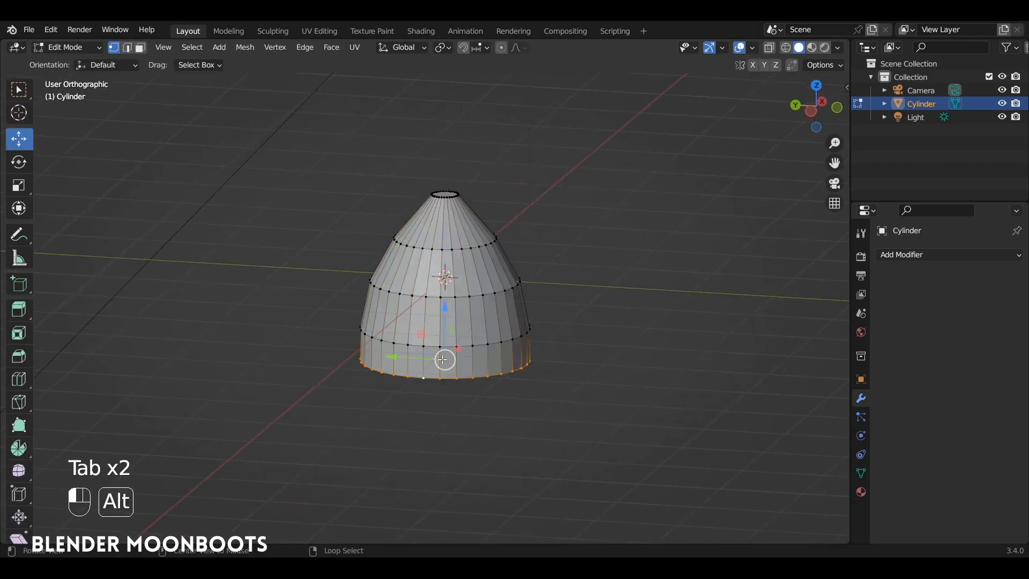
{"action": "left_click_drag", "start_coordinate": [442, 311], "coordinate": [442, 326]}
{"action": "left_click_drag", "start_coordinate": [484, 263], "coordinate": [461, 213], "text": "alt"}
{"action": "key", "text": "Tab"}
{"action": "key", "text": "Tab"}
Turn on proportional editing and scale the middle edge loop to about 1.057 with Smooth falloff.
{"action": "left_click", "coordinate": [450, 312], "text": "alt"}
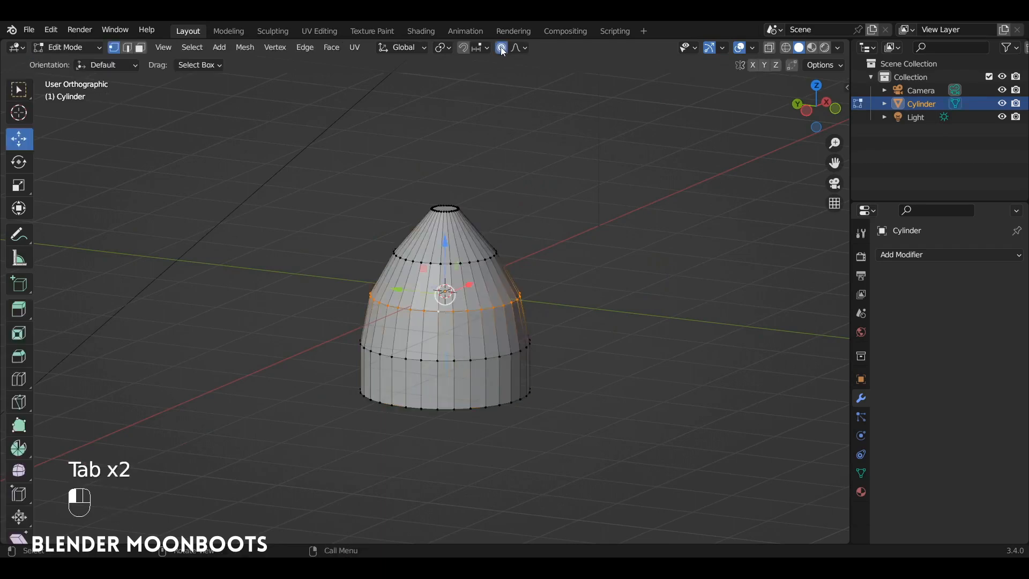
{"action": "key", "text": "s"}
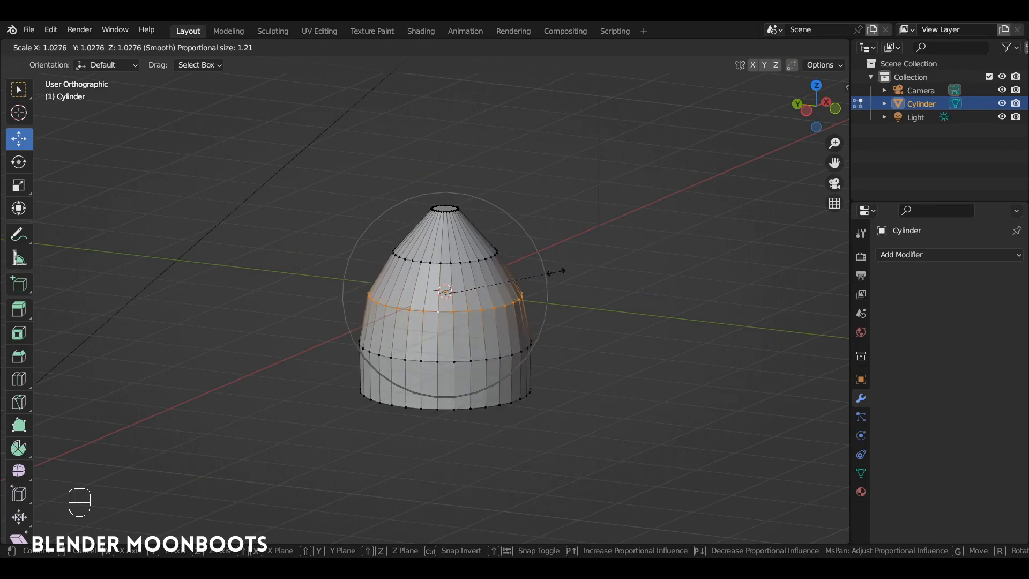
{"action": "left_click", "coordinate": [562, 281]}
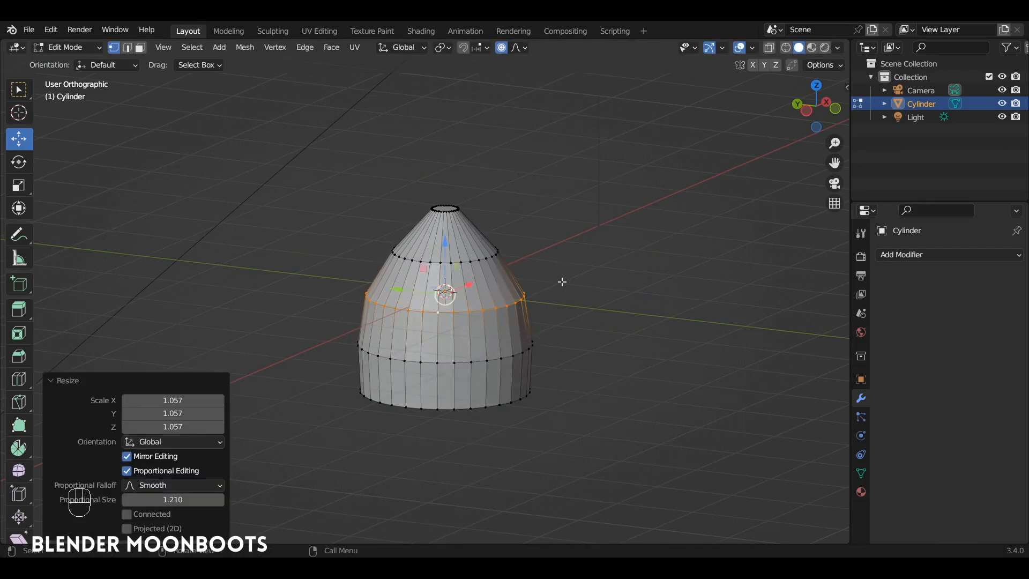
{"action": "key", "text": "Tab"}
{"action": "key", "text": "Tab"}
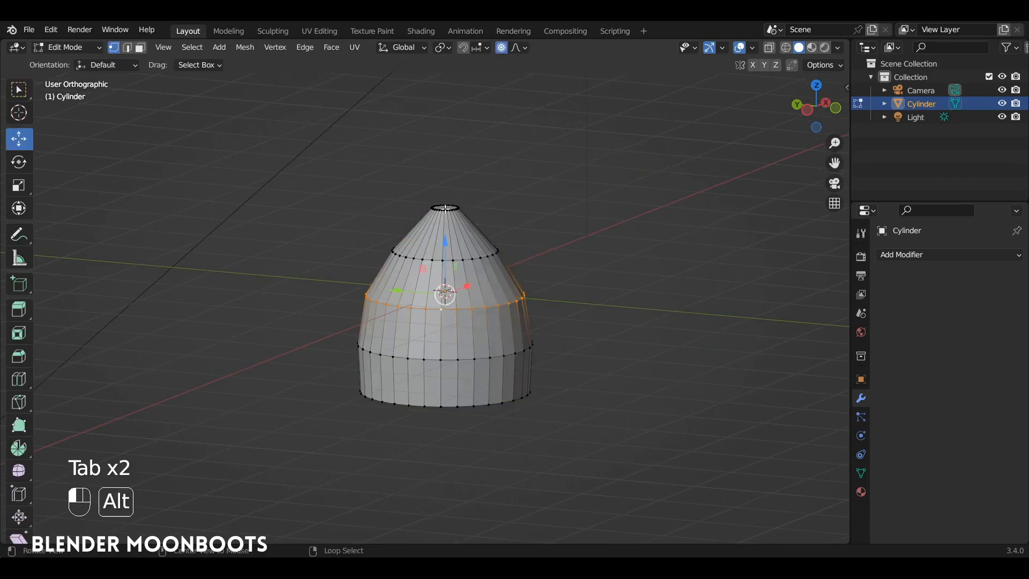
Lower the top rim loop slightly along Z with proportional editing.
{"action": "left_click", "coordinate": [445, 208], "text": "alt"}
{"action": "left_click_drag", "start_coordinate": [446, 164], "coordinate": [448, 178]}
{"action": "key", "text": "Tab"}
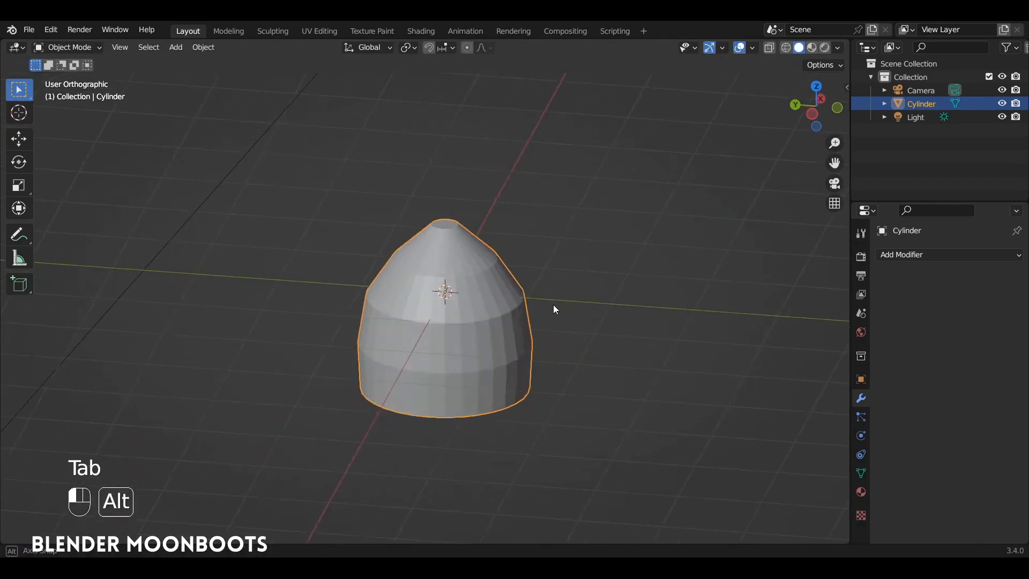
{"action": "scroll", "coordinate": [555, 309], "scroll_direction": "up", "scroll_amount": 2}
{"action": "key", "text": "Tab"}
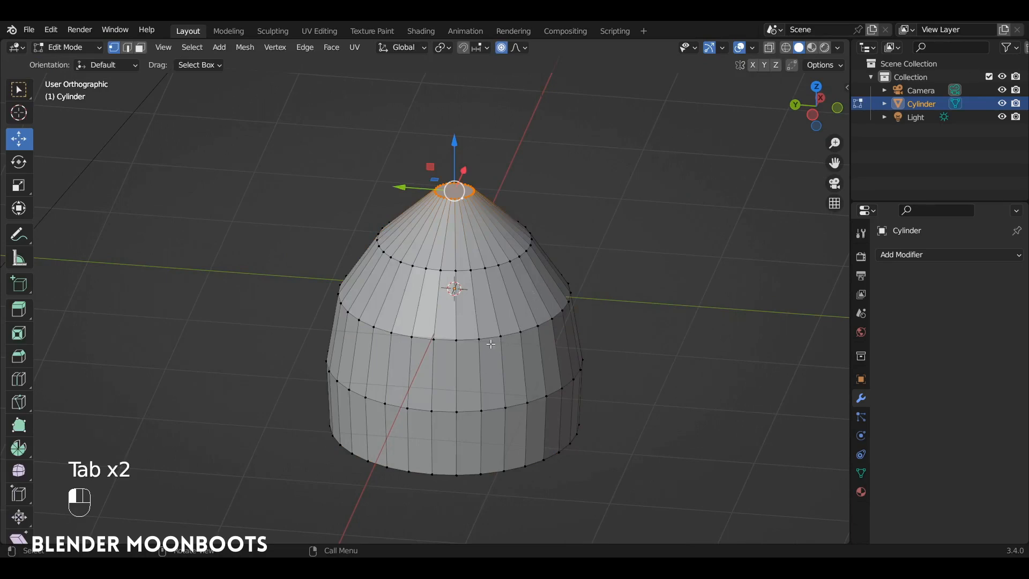
In edge select mode, select the ring of vertical edges in the band just below the middle loop.
{"action": "key", "text": "2"}
{"action": "middle_click_drag", "start_coordinate": [491, 344], "coordinate": [468, 303], "text": "shift"}
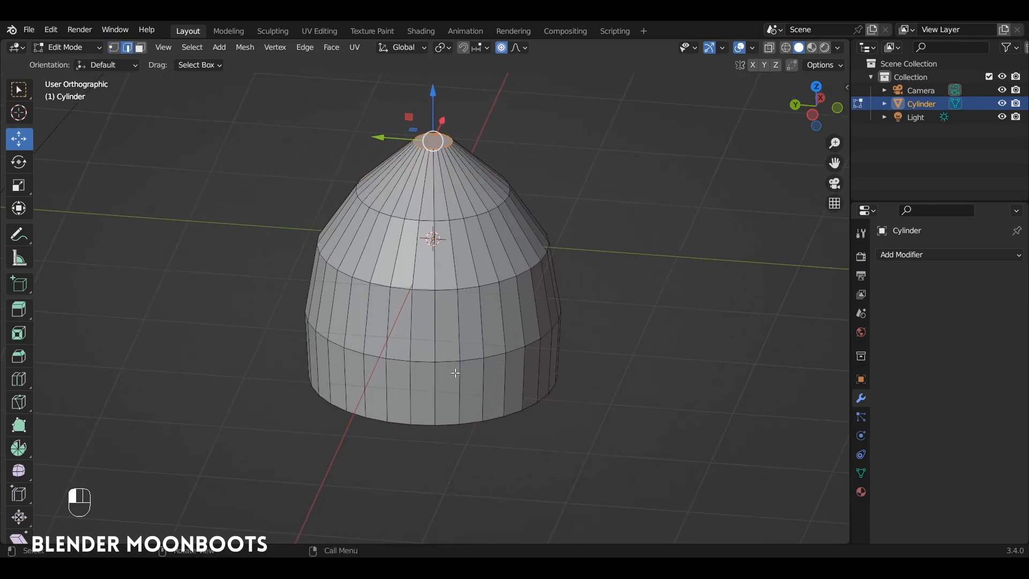
{"action": "key", "text": "ctrl+alt"}
{"action": "left_click", "coordinate": [435, 336], "text": "ctrl+alt"}
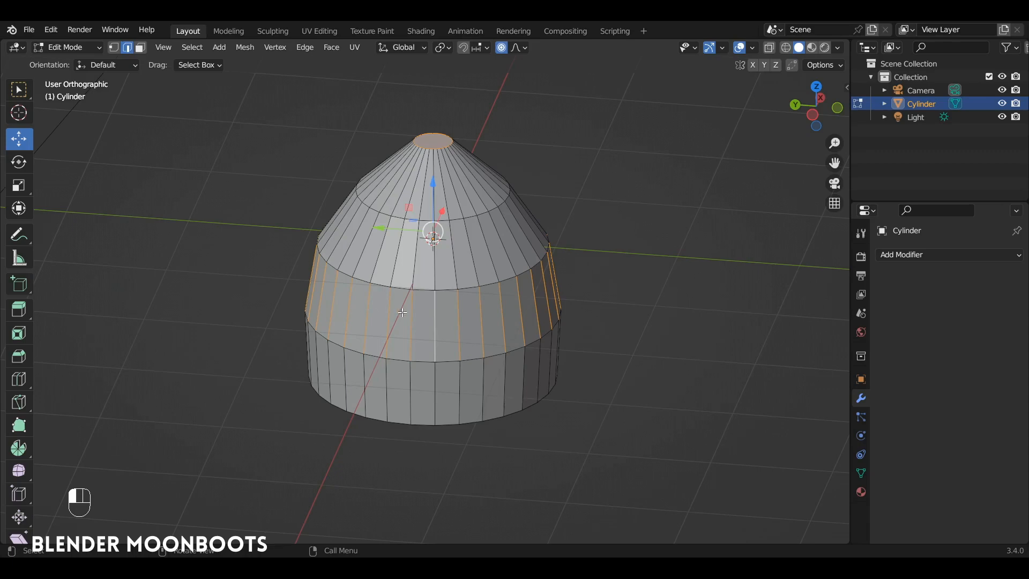
{"action": "middle_click_drag", "start_coordinate": [403, 312], "coordinate": [310, 267]}
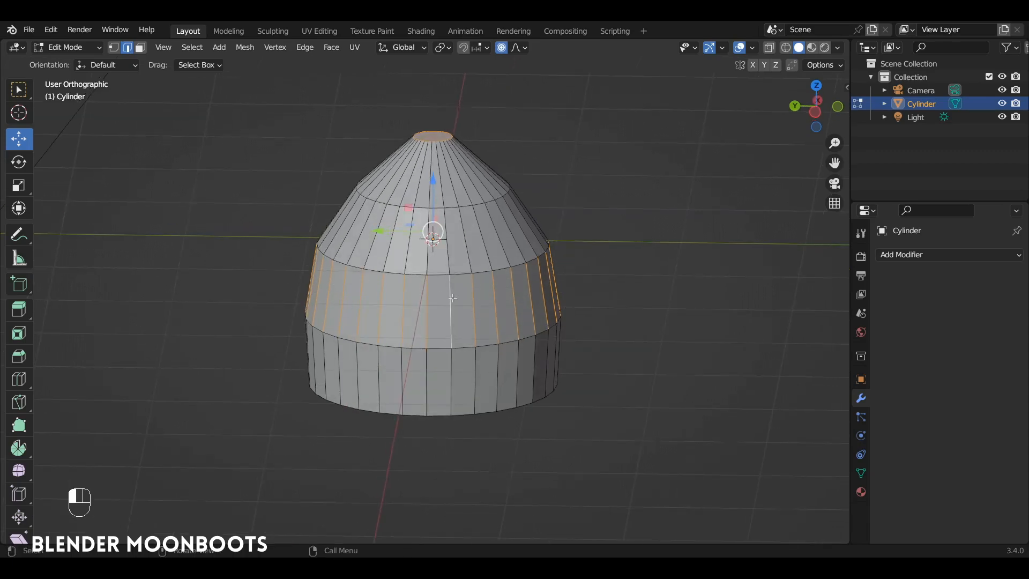
{"action": "left_click_drag", "start_coordinate": [453, 298], "coordinate": [390, 245], "text": "alt"}
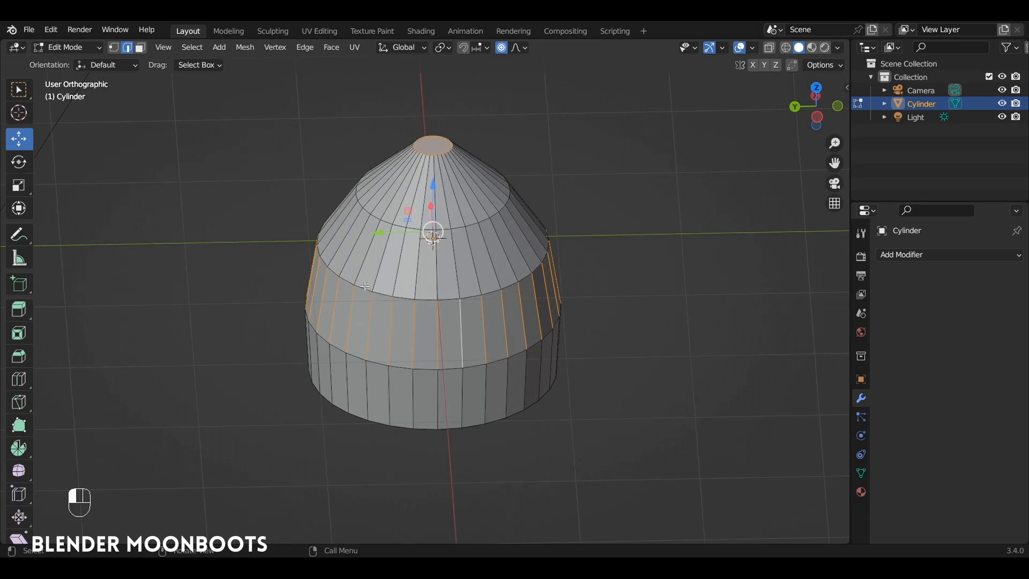
Apply Checker Deselect to the edge ring with 3 deselected and 1 selected.
{"action": "left_click", "coordinate": [196, 51]}
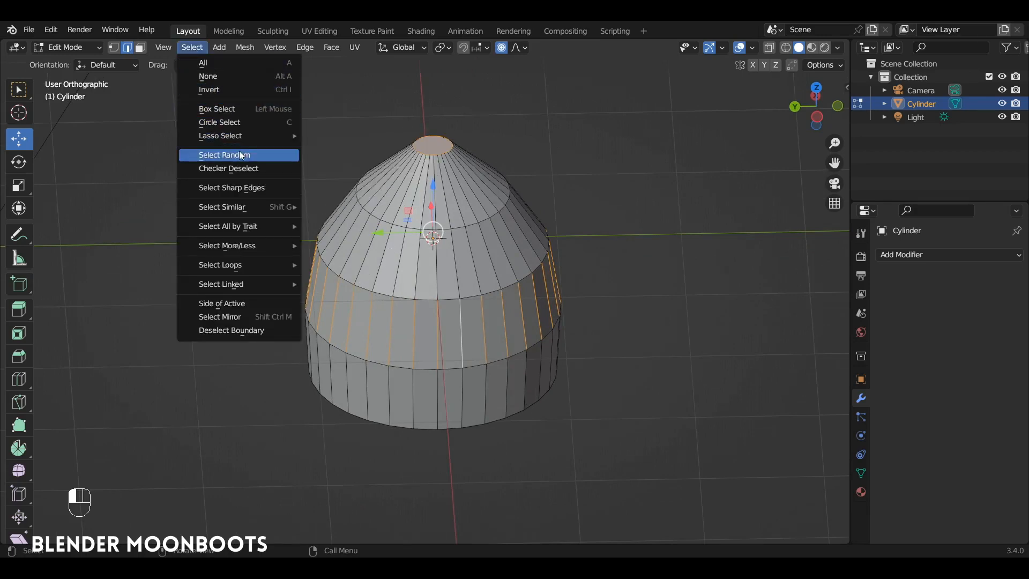
{"action": "left_click", "coordinate": [278, 175]}
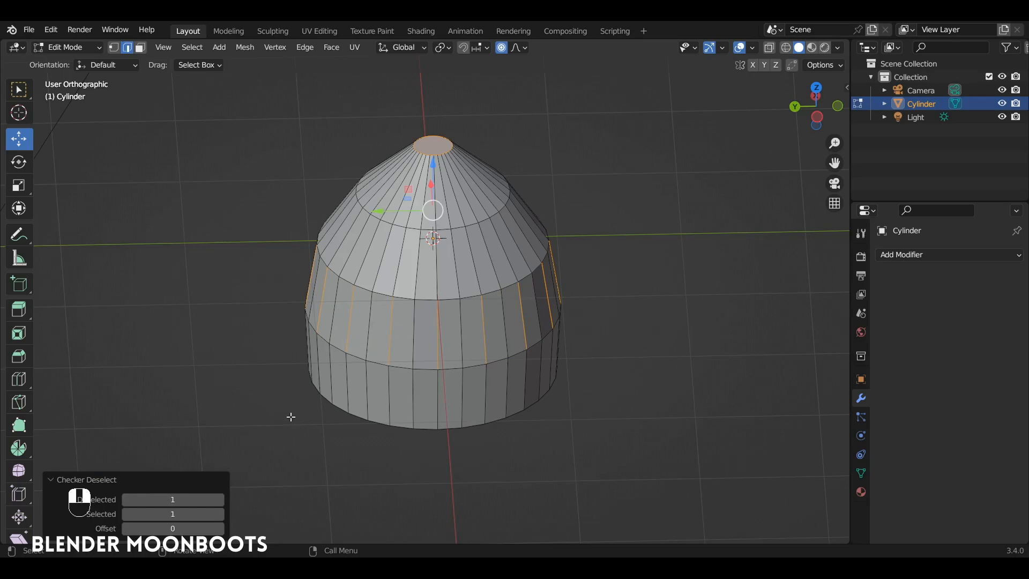
{"action": "left_click", "coordinate": [220, 501]}
{"action": "left_click", "coordinate": [220, 502]}
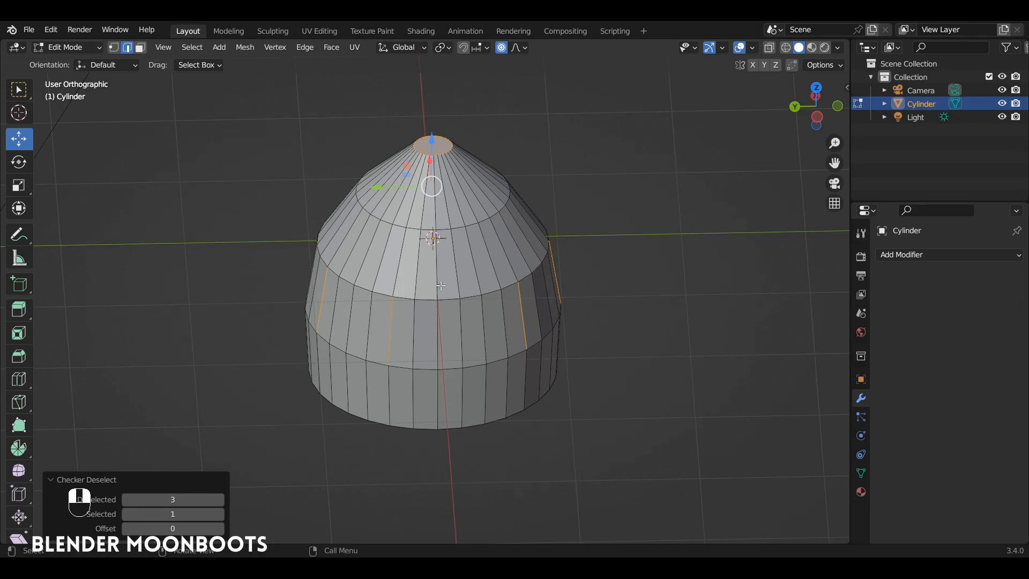
{"action": "key", "text": "F9"}
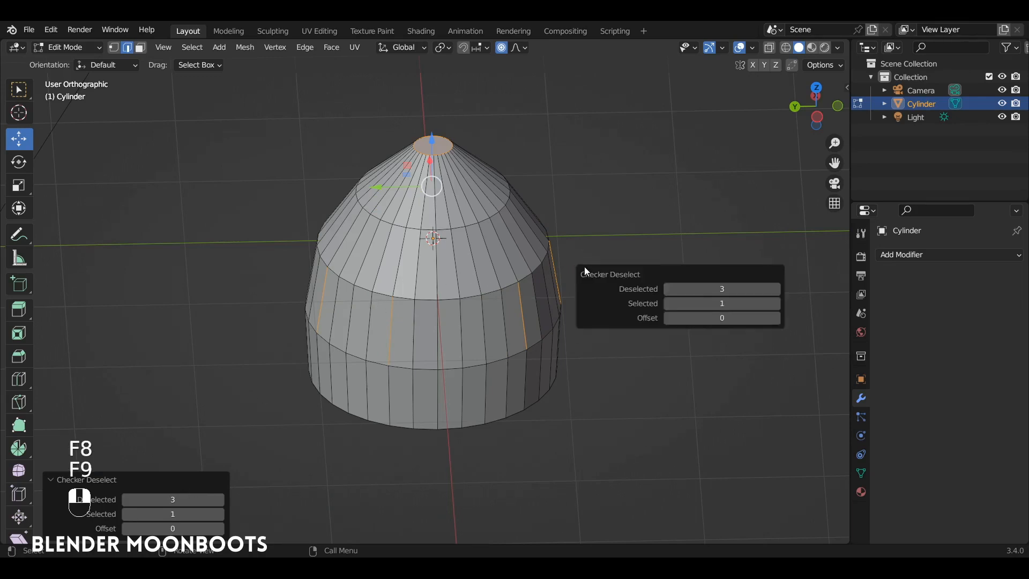
{"action": "left_click_drag", "start_coordinate": [639, 270], "coordinate": [631, 174]}
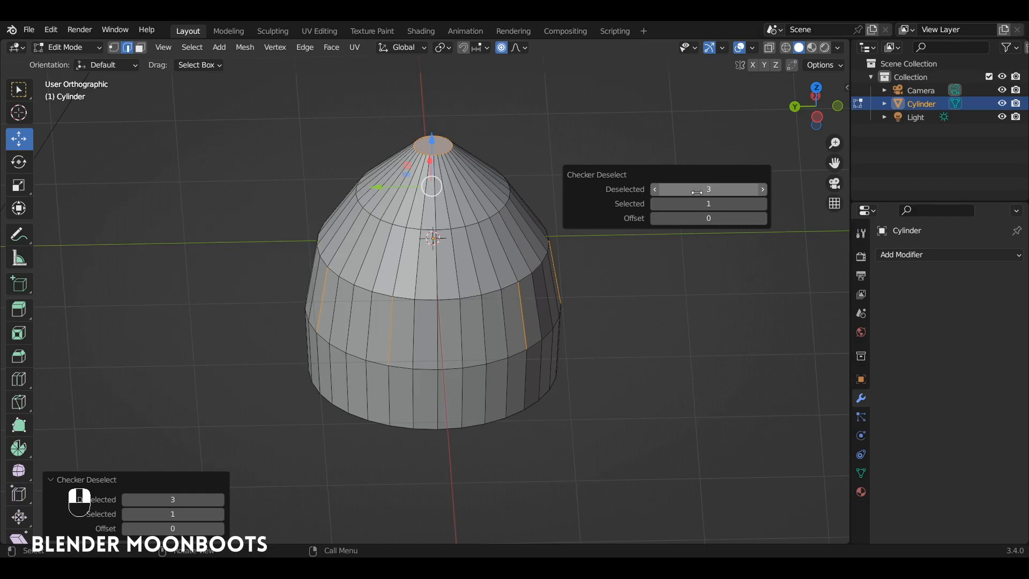
{"action": "left_click_drag", "start_coordinate": [535, 234], "coordinate": [482, 230], "text": "alt"}
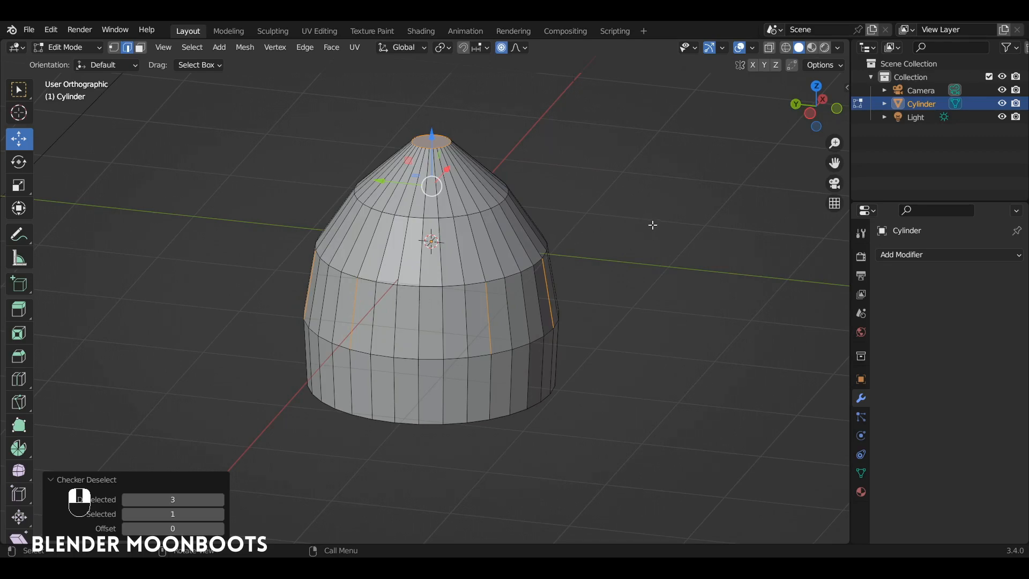
Set the Checker Deselect offset to 1.
{"action": "key", "text": "F9"}
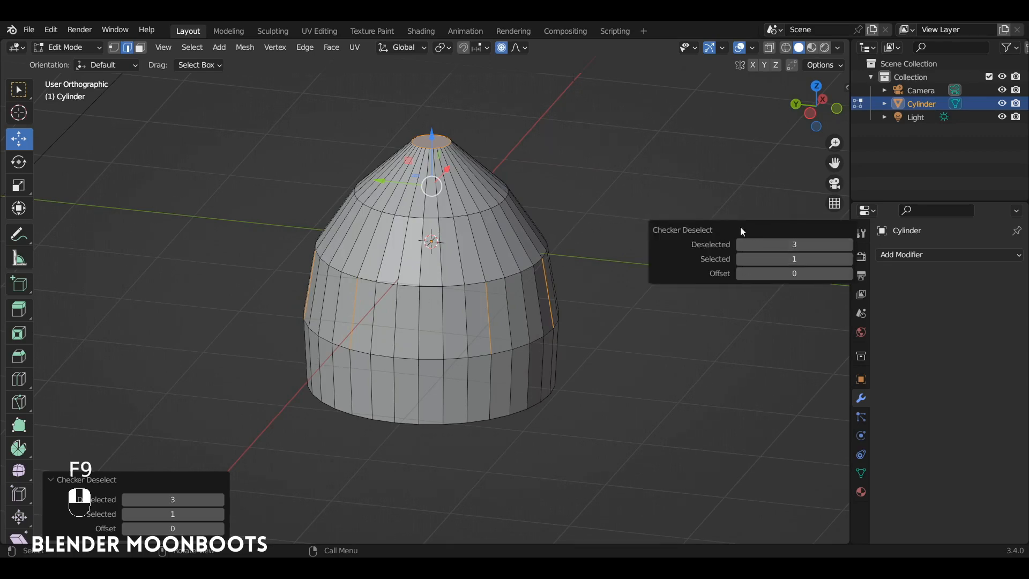
{"action": "left_click", "coordinate": [784, 273]}
{"action": "left_click_drag", "start_coordinate": [697, 300], "coordinate": [464, 252], "text": "alt"}
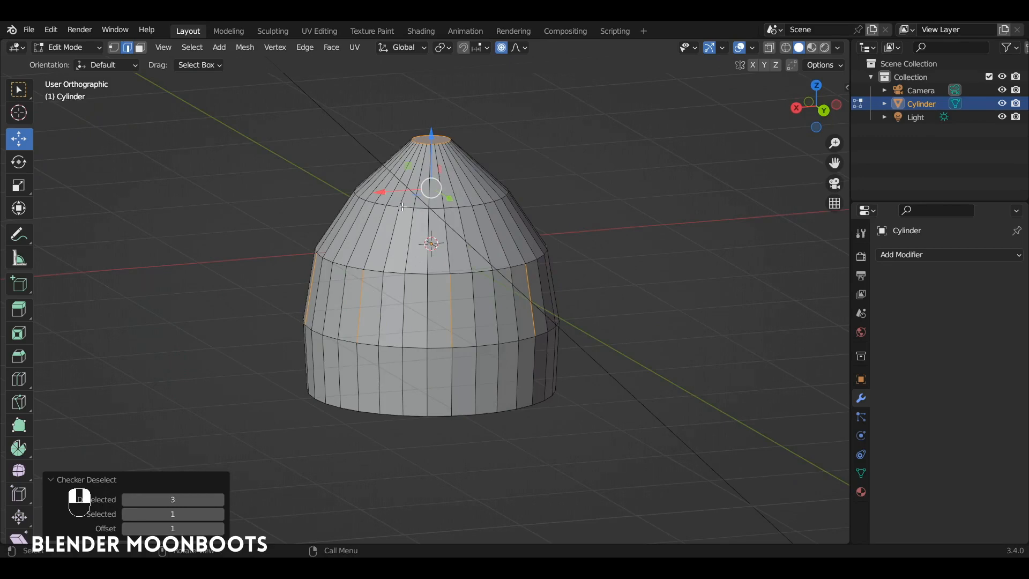
{"action": "left_click_drag", "start_coordinate": [455, 301], "coordinate": [485, 321], "text": "alt"}
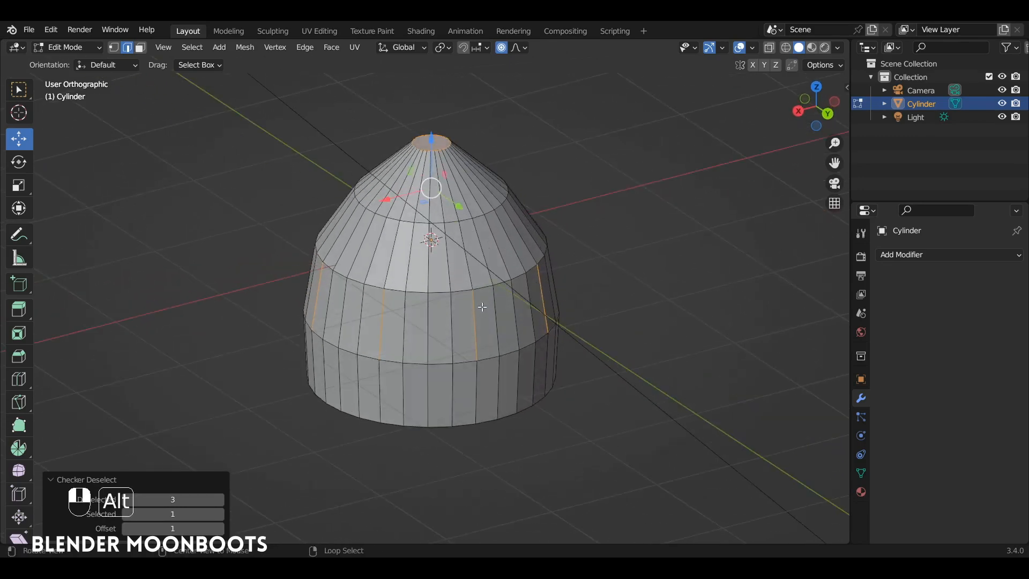
Extend the remaining edges to full edge loops and bevel them about 0.0304 m wide with 1 segment.
{"action": "left_click", "coordinate": [187, 53]}
{"action": "mouse_move", "coordinate": [252, 266]}
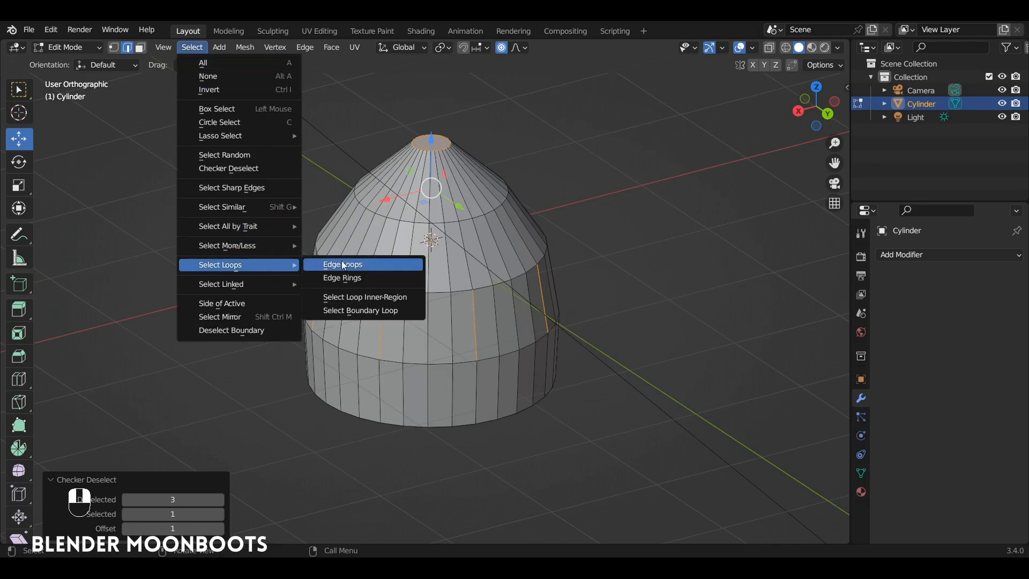
{"action": "left_click", "coordinate": [366, 264]}
{"action": "left_click_drag", "start_coordinate": [366, 264], "coordinate": [447, 259], "text": "alt"}
{"action": "key", "text": "ctrl+b"}
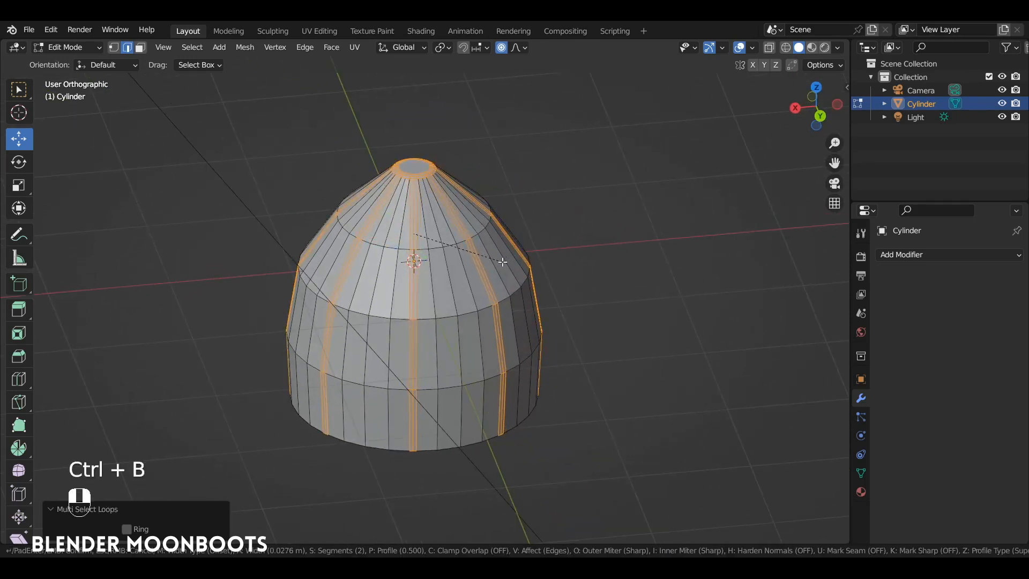
{"action": "scroll", "coordinate": [503, 262], "scroll_direction": "down", "scroll_amount": 1}
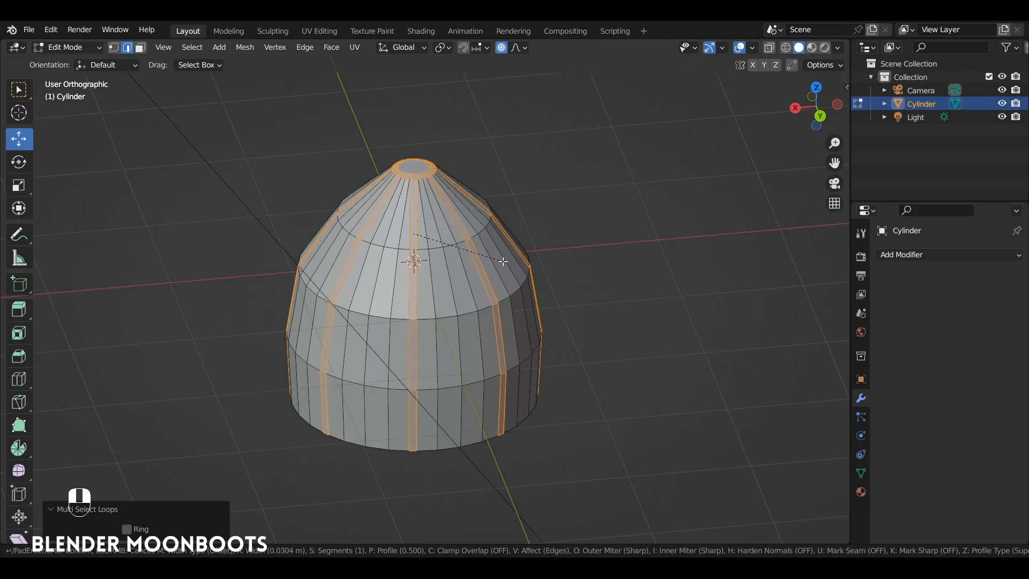
{"action": "left_click", "coordinate": [499, 259]}
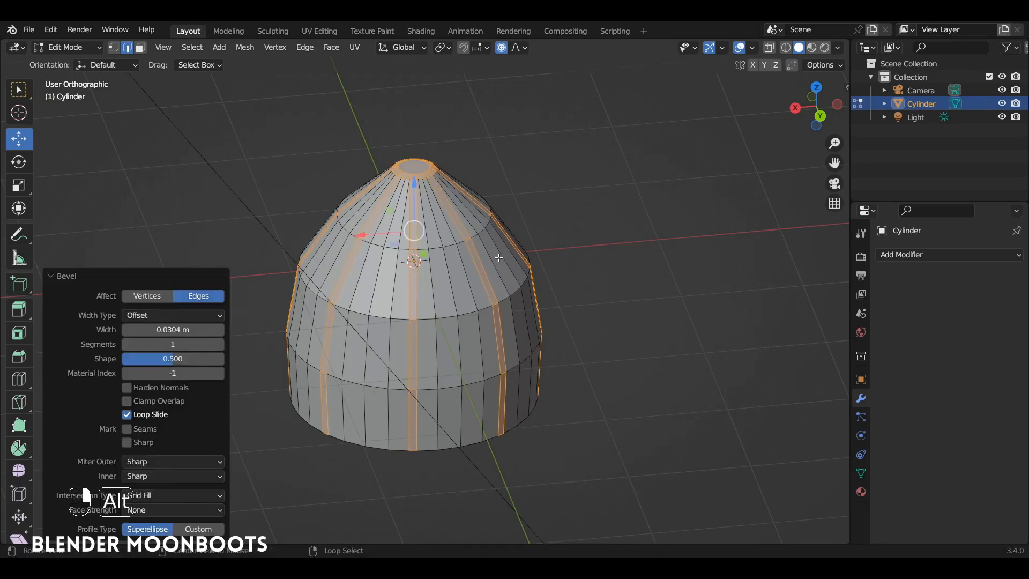
In face select mode, deselect the top cap and its surrounding ring of faces, keeping only the vertical strips selected.
{"action": "left_click_drag", "start_coordinate": [498, 258], "coordinate": [498, 274], "text": "alt"}
{"action": "left_click_drag", "start_coordinate": [499, 273], "coordinate": [507, 332], "text": "ctrl+alt"}
{"action": "left_click_drag", "start_coordinate": [507, 333], "coordinate": [489, 194], "text": "ctrl+alt"}
{"action": "left_click_drag", "start_coordinate": [489, 194], "coordinate": [484, 204], "text": "alt+shift"}
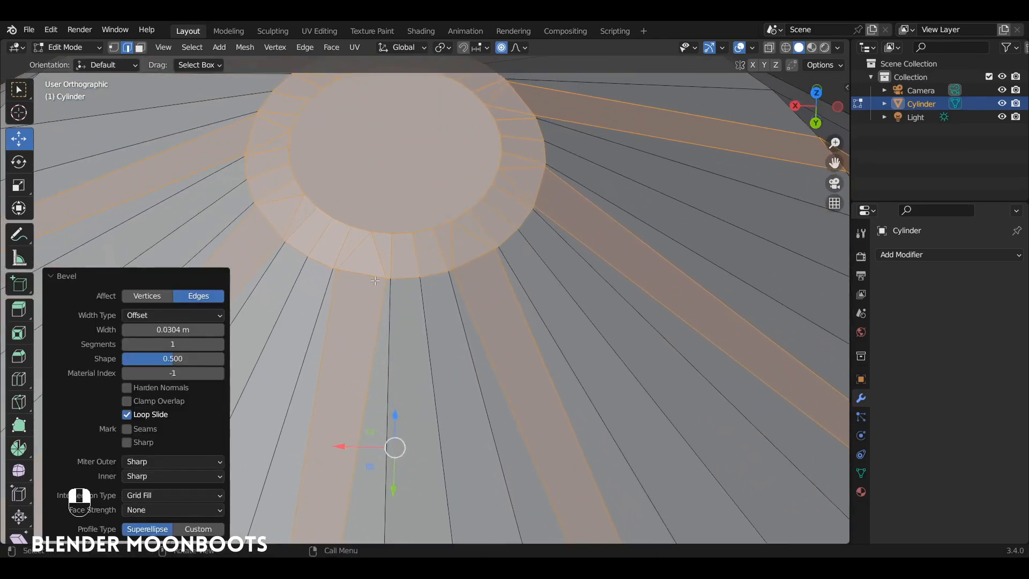
{"action": "left_click_drag", "start_coordinate": [356, 249], "coordinate": [440, 210], "text": "alt"}
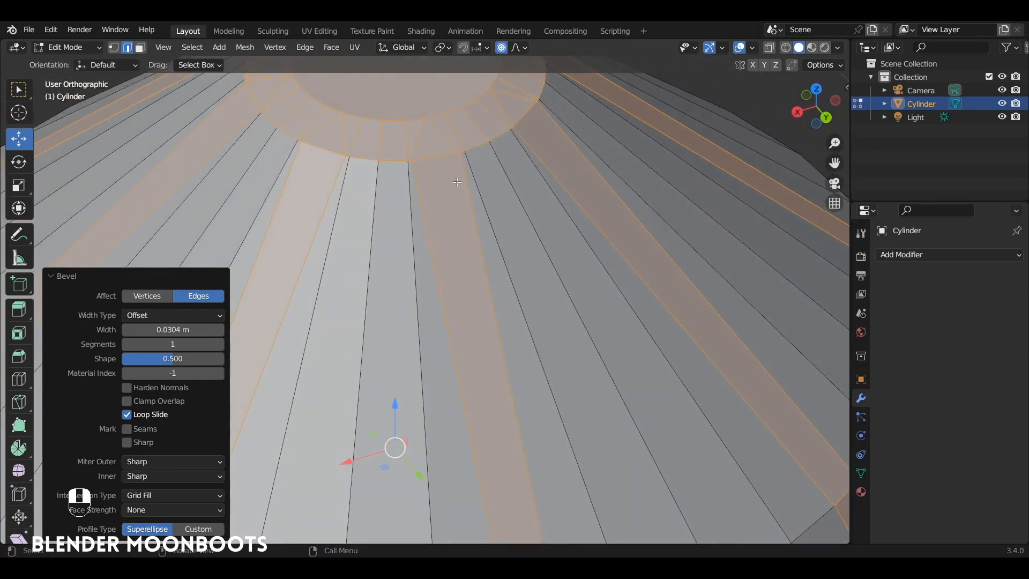
{"action": "left_click_drag", "start_coordinate": [514, 218], "coordinate": [522, 302], "text": "alt+shift"}
{"action": "left_click_drag", "start_coordinate": [522, 301], "coordinate": [506, 283], "text": "alt"}
{"action": "key", "text": "3"}
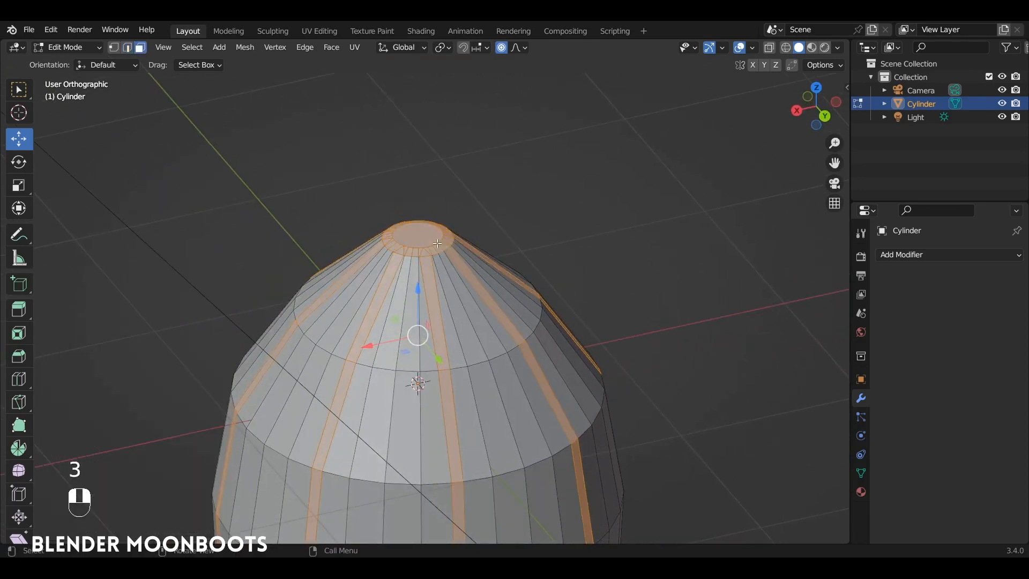
{"action": "left_click_drag", "start_coordinate": [455, 257], "coordinate": [432, 260], "text": "alt"}
{"action": "mouse_move", "coordinate": [357, 198]}
{"action": "right_mouse_down", "text": "ctrl+shift"}
{"action": "mouse_move", "coordinate": [353, 242]}
{"action": "mouse_move", "coordinate": [457, 258]}
{"action": "mouse_move", "coordinate": [449, 190]}
{"action": "mouse_move", "coordinate": [400, 183]}
{"action": "right_mouse_up", "text": "ctrl+shift"}
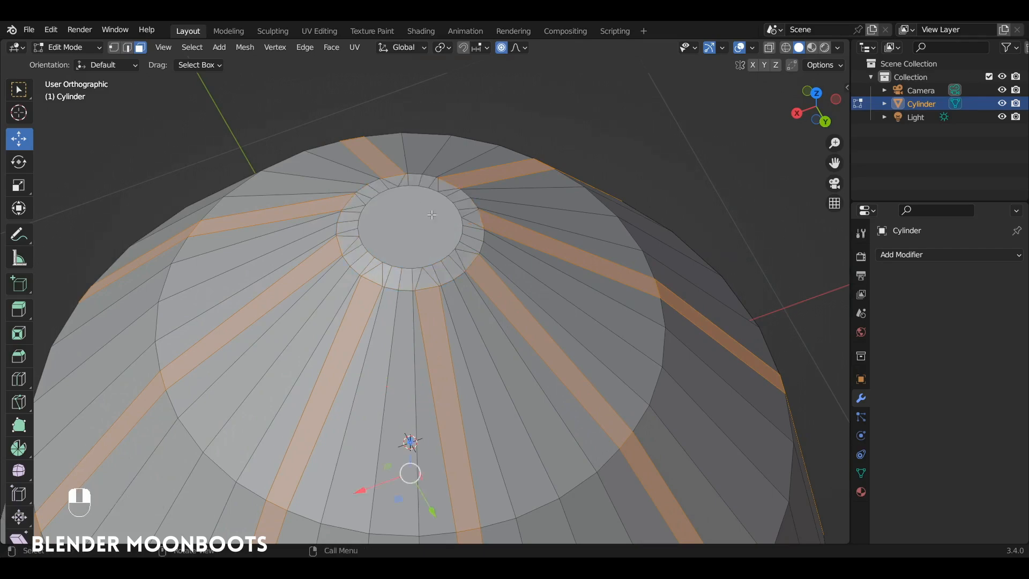
{"action": "mouse_move", "coordinate": [399, 183]}
{"action": "left_mouse_down", "text": "alt+shift"}
{"action": "mouse_move", "coordinate": [464, 180]}
{"action": "mouse_move", "coordinate": [482, 237]}
{"action": "mouse_move", "coordinate": [499, 230]}
{"action": "left_mouse_up", "text": "alt+shift"}
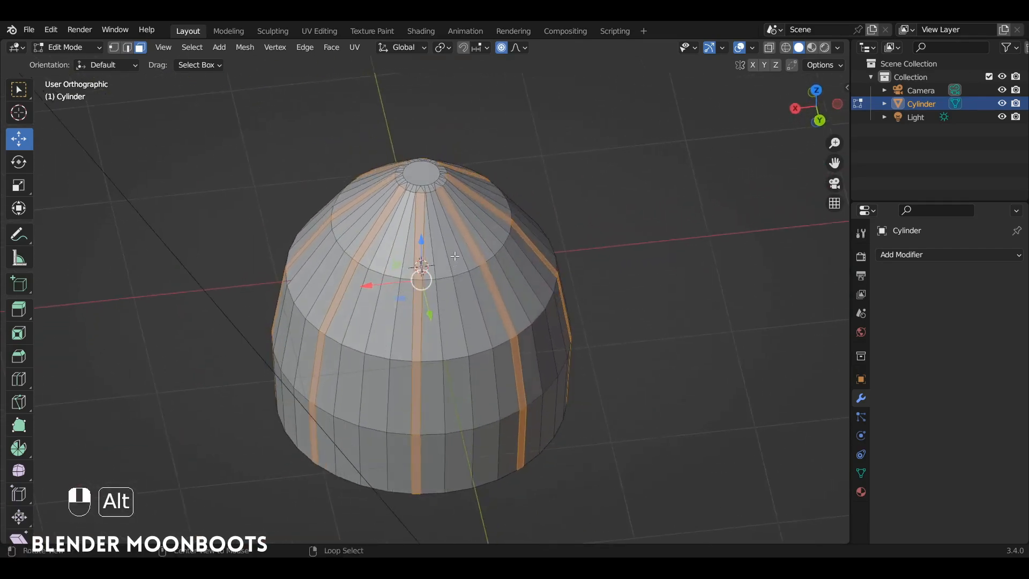
Extrude the selected vertical strips inward along their normals with an offset of -0.00641 m.
{"action": "scroll", "coordinate": [510, 225], "scroll_direction": "up", "scroll_amount": 3}
{"action": "key", "text": "alt+e"}
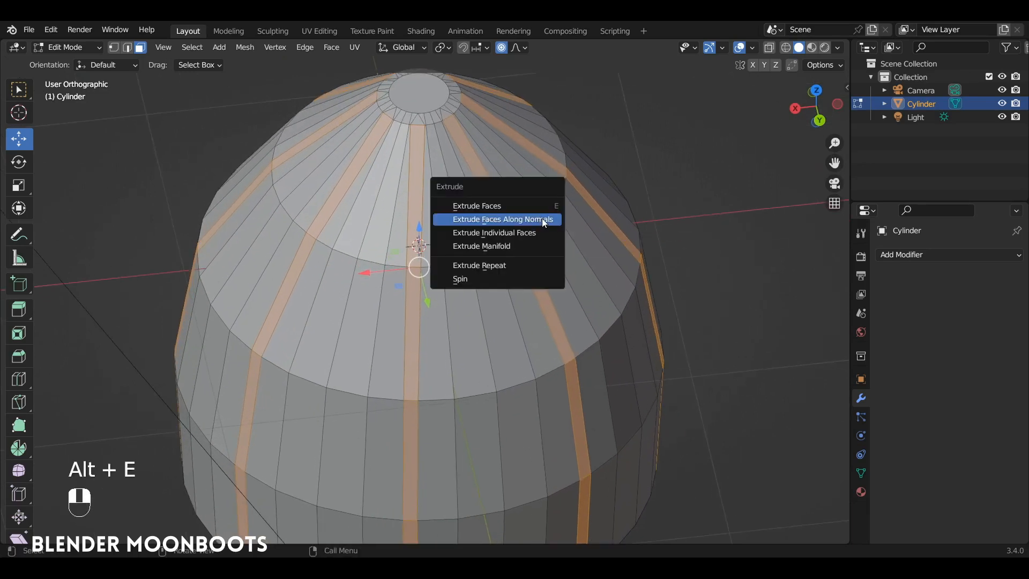
{"action": "left_click", "coordinate": [542, 217]}
{"action": "left_click", "coordinate": [541, 215]}
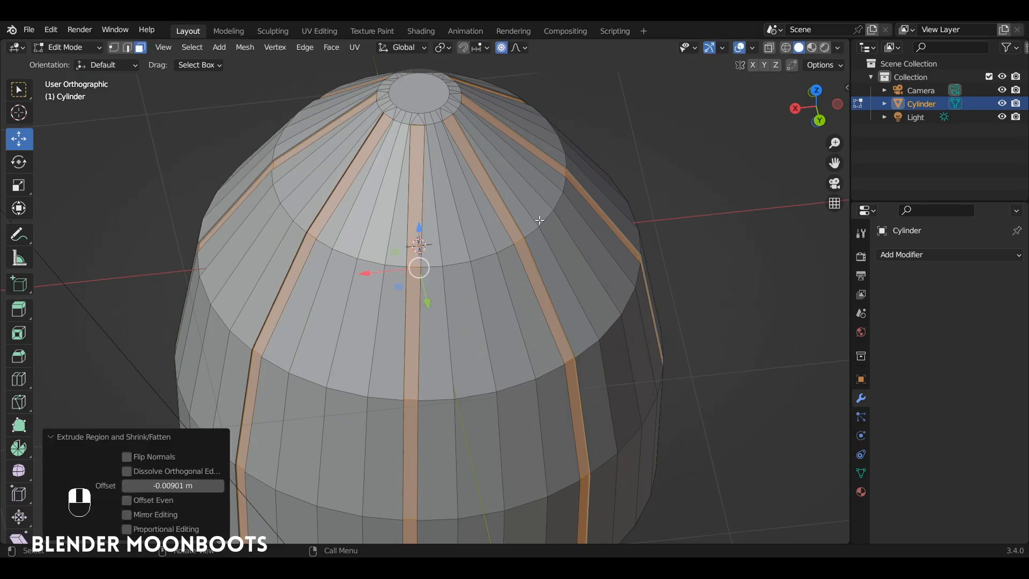
{"action": "left_click_drag", "start_coordinate": [541, 214], "coordinate": [507, 237], "text": "ctrl+alt"}
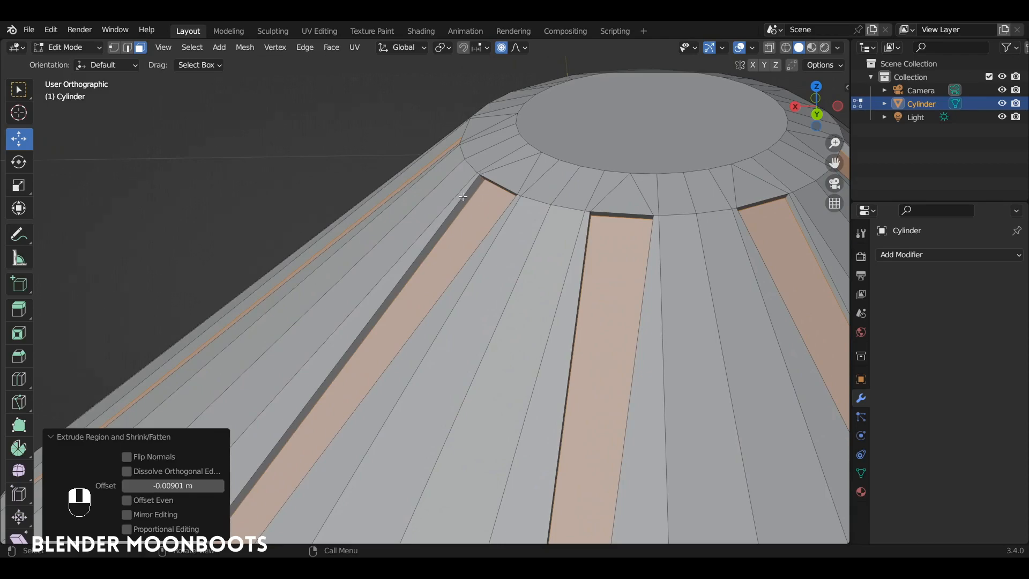
{"action": "left_click_drag", "start_coordinate": [475, 176], "coordinate": [525, 145], "text": "alt"}
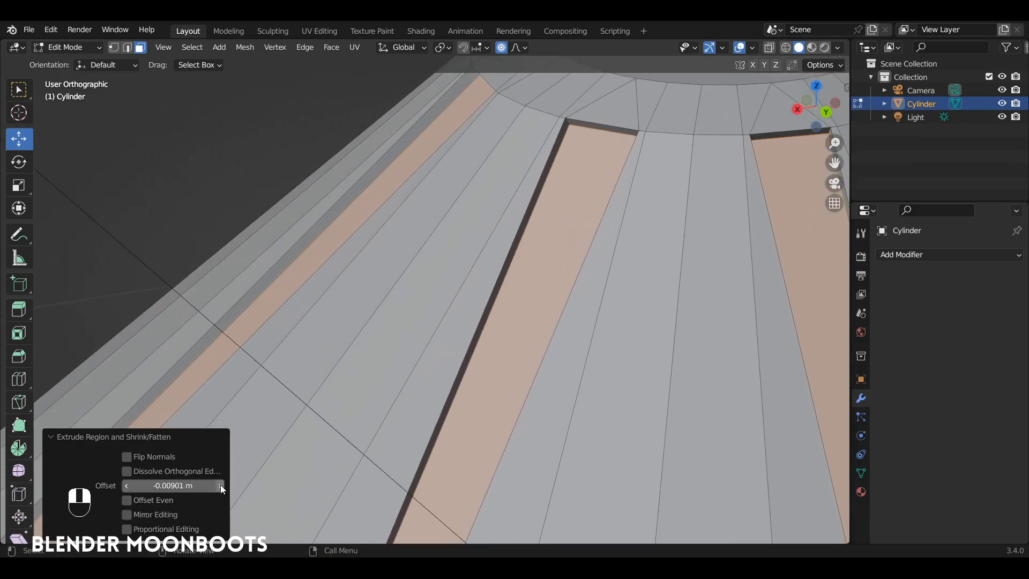
{"action": "mouse_move", "coordinate": [219, 486]}
{"action": "left_mouse_down", "text": "shift"}
{"action": "mouse_move", "coordinate": [198, 494]}
{"action": "mouse_move", "coordinate": [236, 483]}
{"action": "left_mouse_up", "text": "shift"}
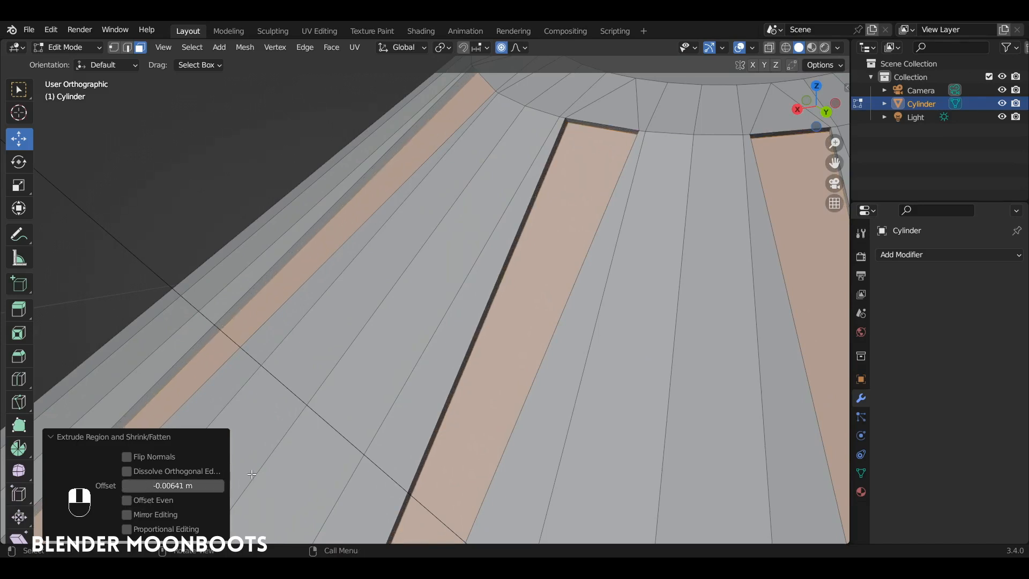
Extrude the recessed strip faces inward along their normals twice more, with offsets of -0.0324 m and -0.0102 m.
{"action": "key", "text": "alt+e"}
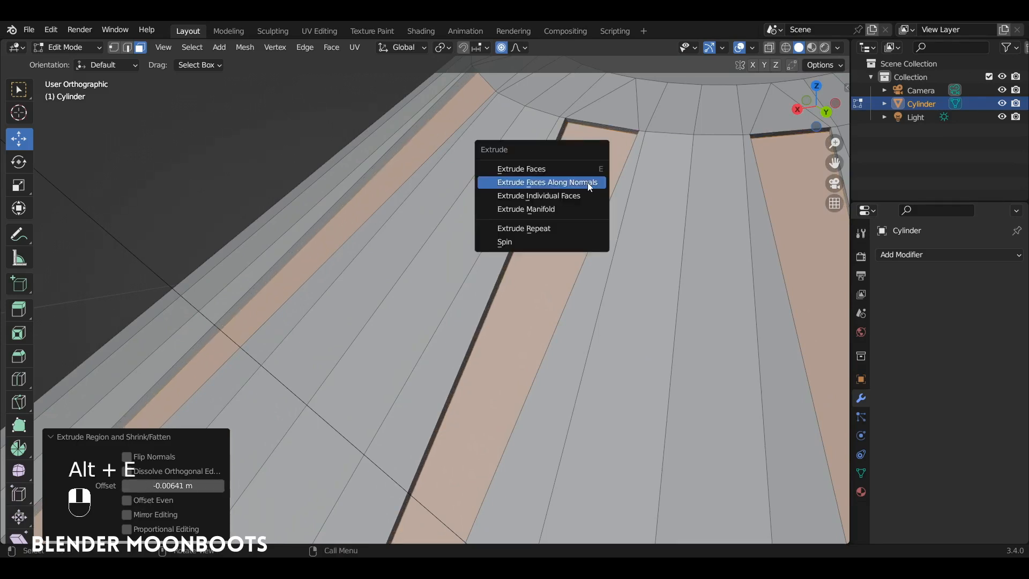
{"action": "left_click", "coordinate": [587, 182]}
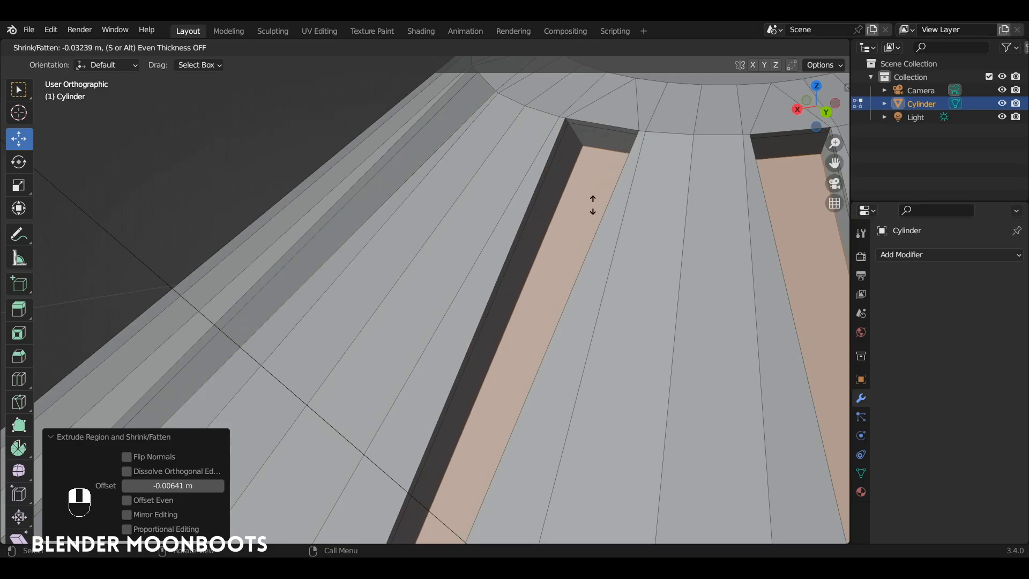
{"action": "left_click", "coordinate": [583, 212]}
{"action": "key", "text": "alt+e"}
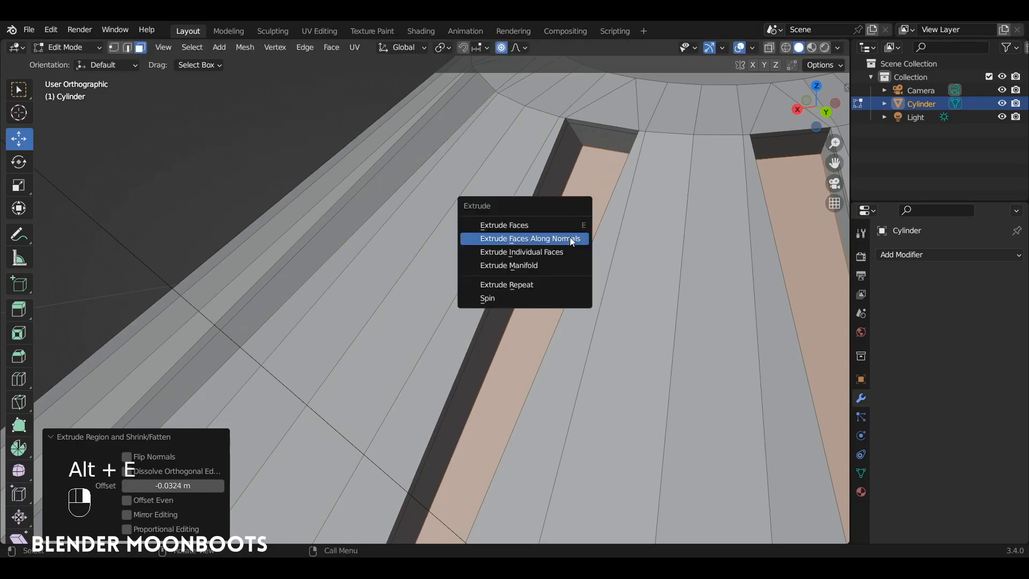
{"action": "left_click", "coordinate": [566, 237]}
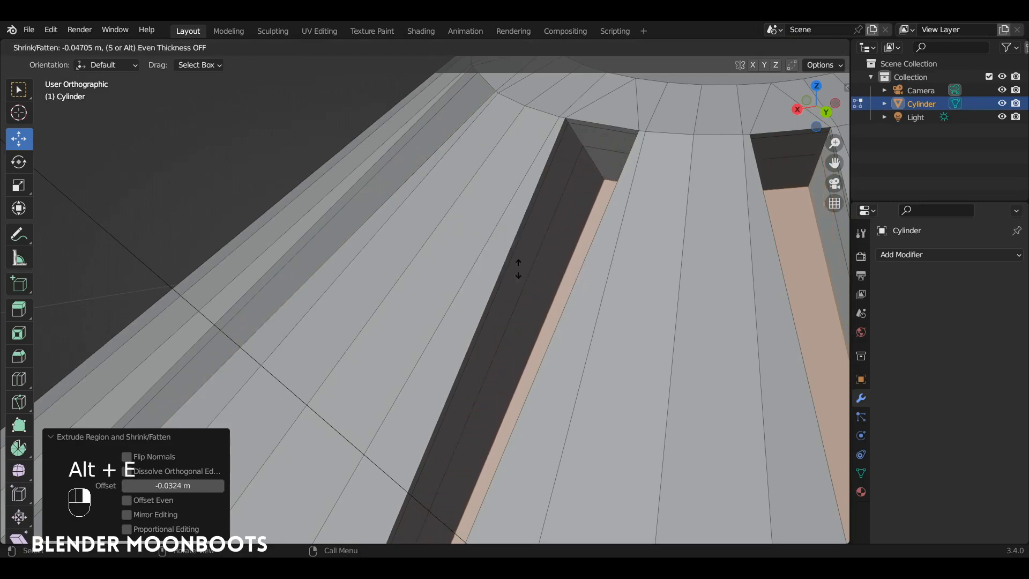
{"action": "left_click", "coordinate": [510, 237]}
{"action": "mouse_move", "coordinate": [211, 485]}
{"action": "left_mouse_down", "text": "shift"}
{"action": "mouse_move", "coordinate": [195, 490]}
{"action": "mouse_move", "coordinate": [217, 488]}
{"action": "left_mouse_up", "text": "shift"}
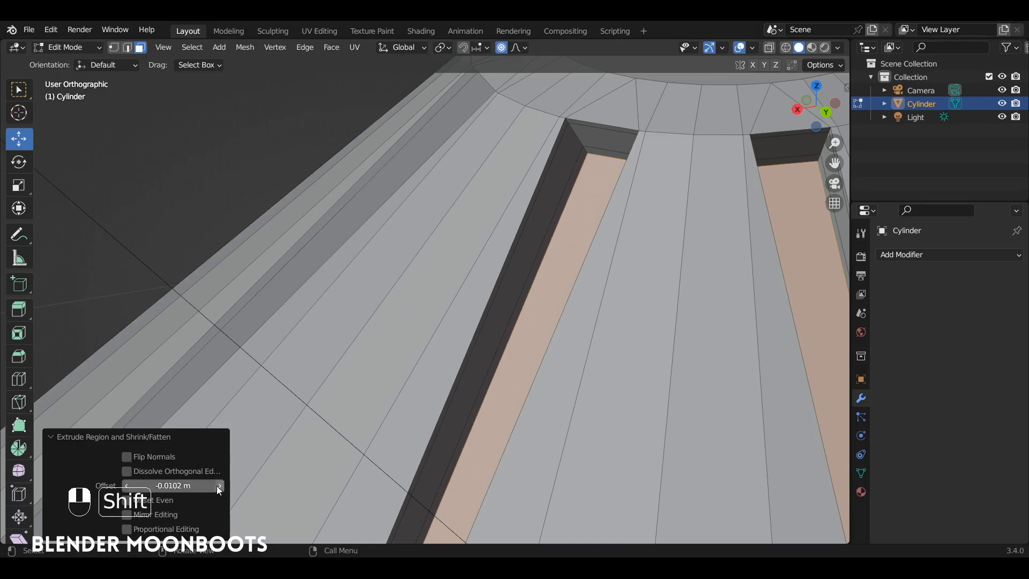
In Object Mode, shade the dome smooth and add a Subdivision Surface modifier.
{"action": "scroll", "coordinate": [449, 433], "scroll_direction": "down", "scroll_amount": 6}
{"action": "left_click_drag", "start_coordinate": [449, 433], "coordinate": [438, 251], "text": "alt+shift"}
{"action": "mouse_move", "coordinate": [452, 252]}
{"action": "left_mouse_down", "text": "alt"}
{"action": "mouse_move", "coordinate": [429, 211]}
{"action": "mouse_move", "coordinate": [453, 225]}
{"action": "mouse_move", "coordinate": [462, 250]}
{"action": "left_mouse_up", "text": "alt"}
{"action": "key", "text": "Tab"}
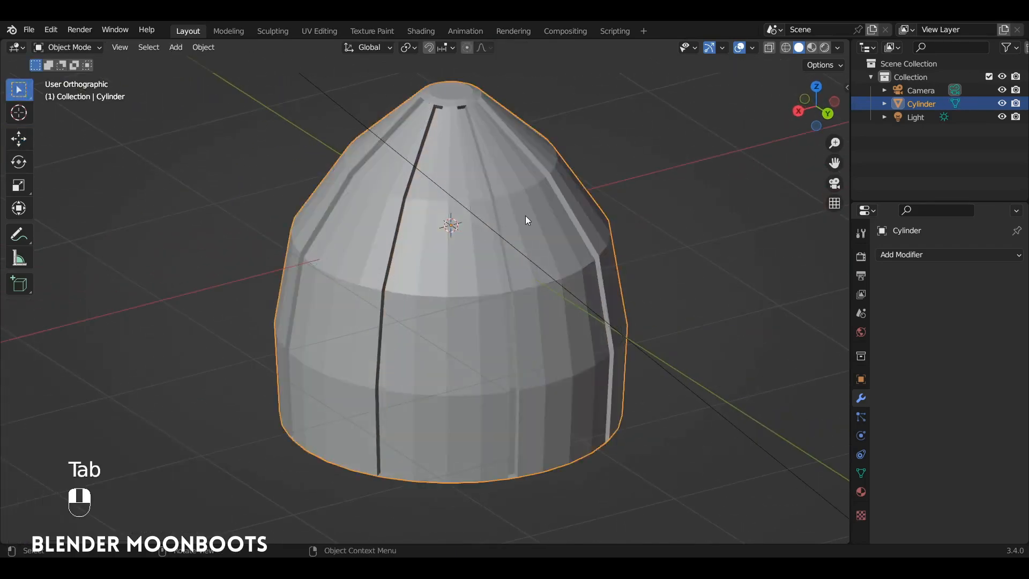
{"action": "right_click", "coordinate": [529, 209]}
{"action": "left_click", "coordinate": [529, 211]}
{"action": "left_click_drag", "start_coordinate": [549, 220], "coordinate": [558, 205], "text": "alt"}
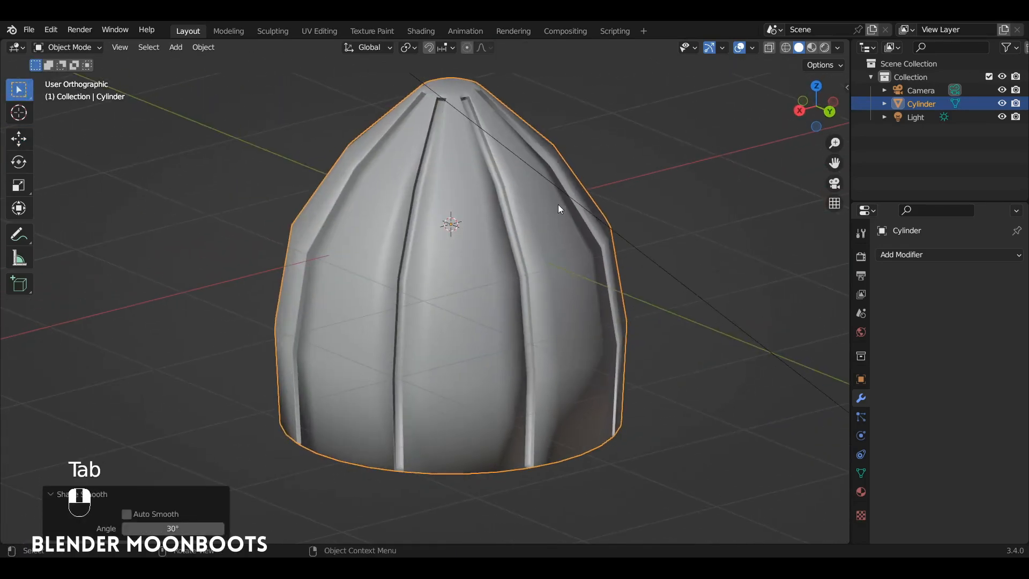
{"action": "left_click", "coordinate": [890, 256]}
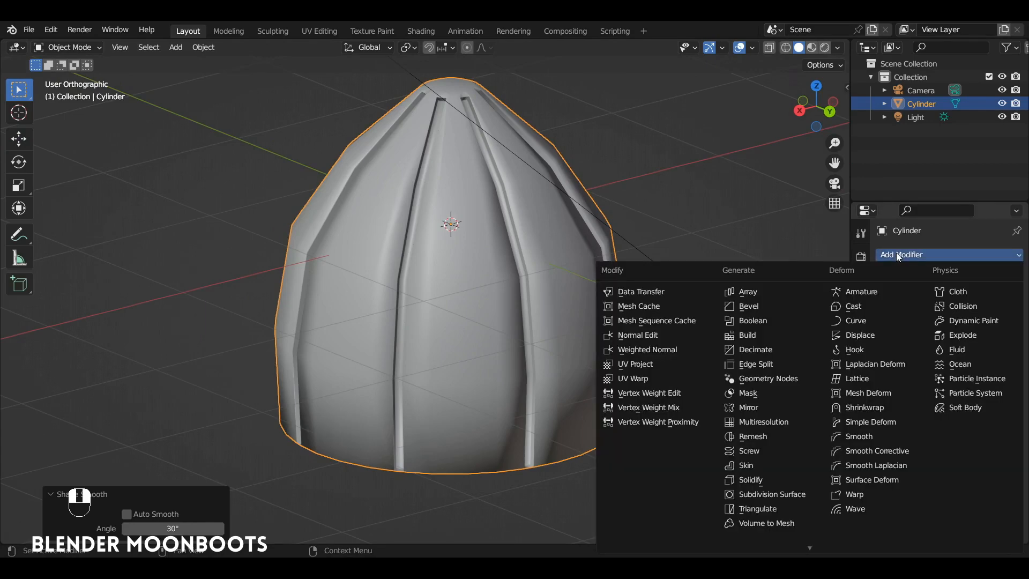
{"action": "left_click", "coordinate": [799, 496]}
{"action": "left_click_drag", "start_coordinate": [670, 407], "coordinate": [649, 305], "text": "alt"}
Add a loop cut around the lowest row of wall faces and slide it close to the bottom edge, factor about 0.935.
{"action": "key", "text": "Tab"}
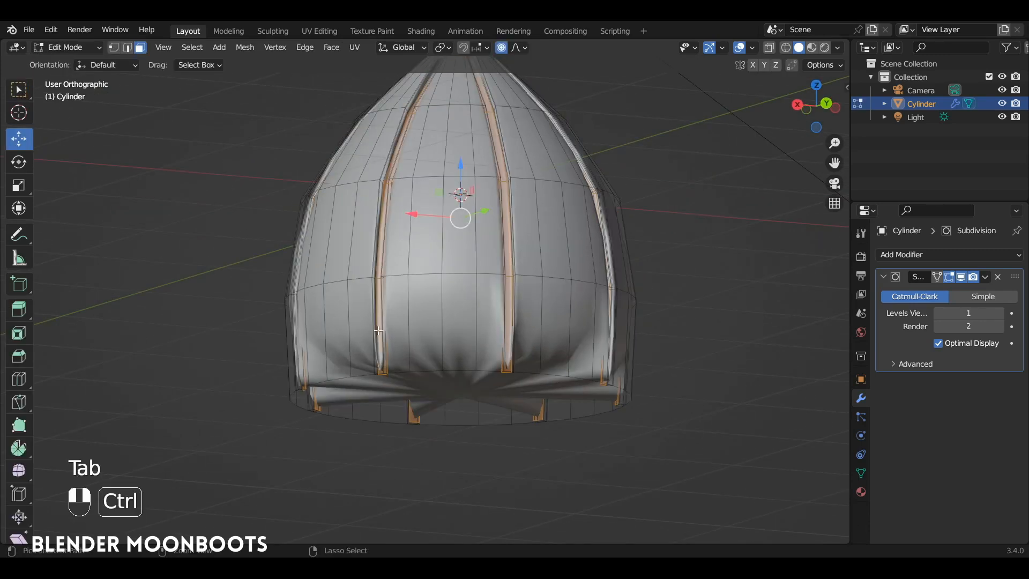
{"action": "key", "text": "ctrl+r"}
{"action": "left_click", "coordinate": [356, 348]}
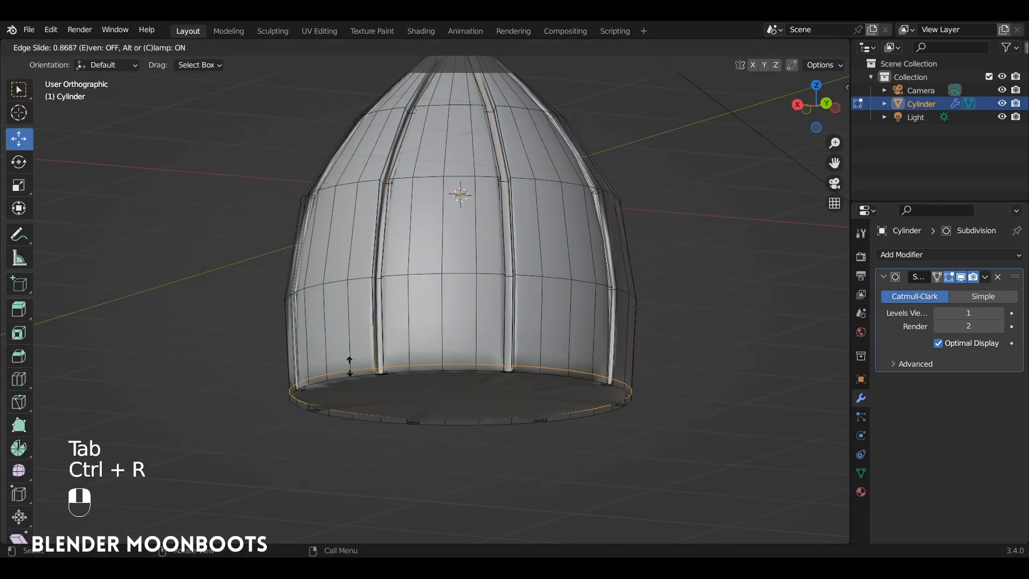
{"action": "left_click", "coordinate": [350, 370]}
Select the large bottom cap face of the dome in face mode and delete it.
{"action": "left_click_drag", "start_coordinate": [354, 365], "coordinate": [383, 311], "text": "alt"}
{"action": "left_click_drag", "start_coordinate": [383, 311], "coordinate": [450, 237], "text": "alt+shift"}
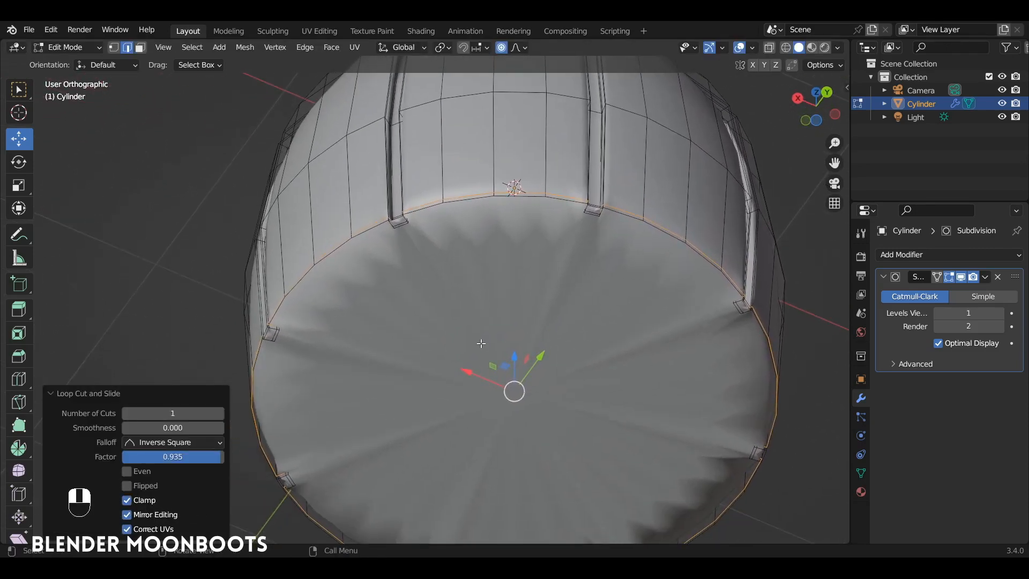
{"action": "key", "text": "3"}
{"action": "left_click", "coordinate": [501, 378]}
{"action": "left_click_drag", "start_coordinate": [504, 381], "coordinate": [508, 388], "text": "alt"}
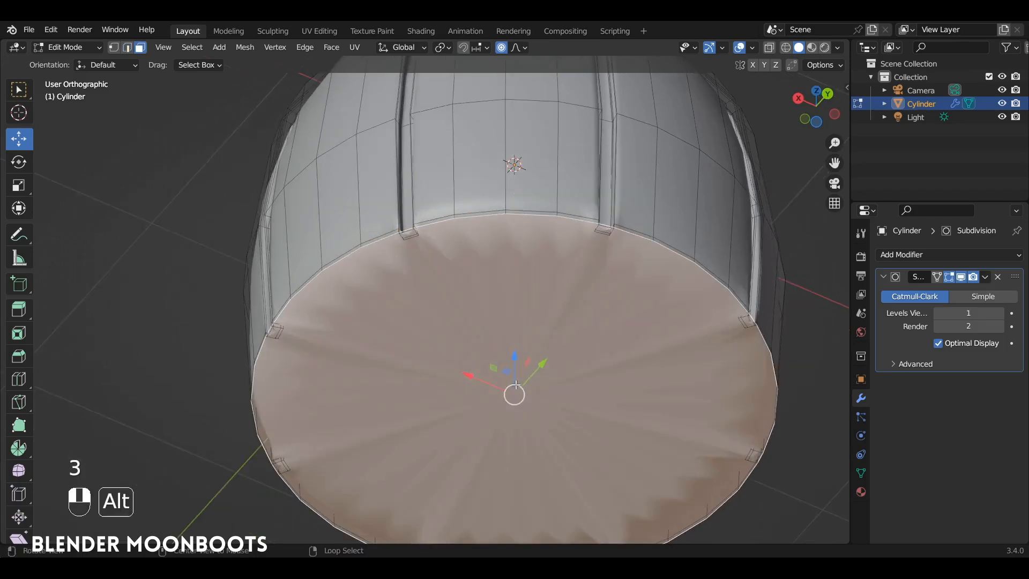
{"action": "key", "text": "x"}
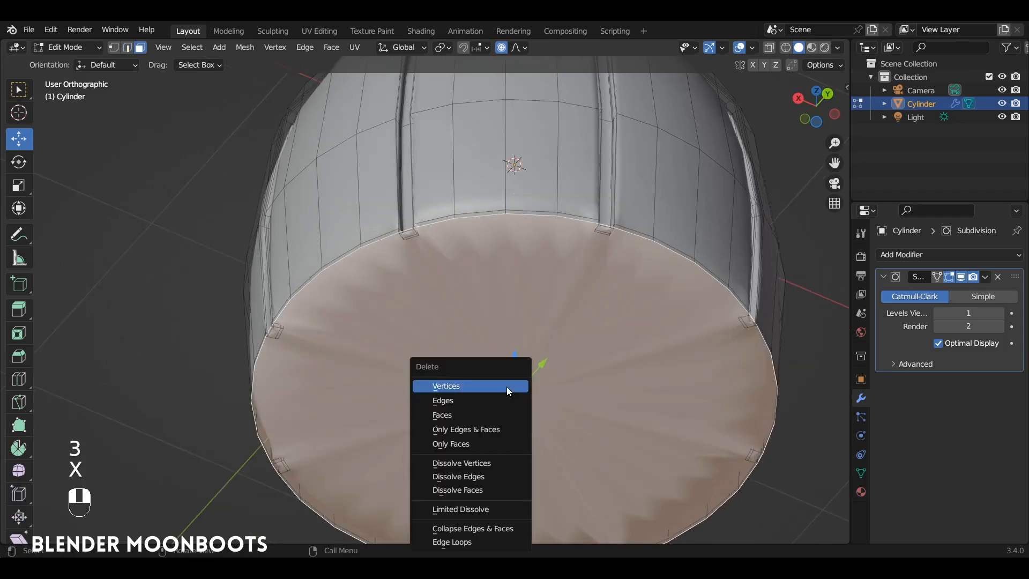
{"action": "left_click", "coordinate": [495, 413]}
Select the open bottom edge loop and extrude it straight down along Z by about 0.346 m.
{"action": "key", "text": "1"}
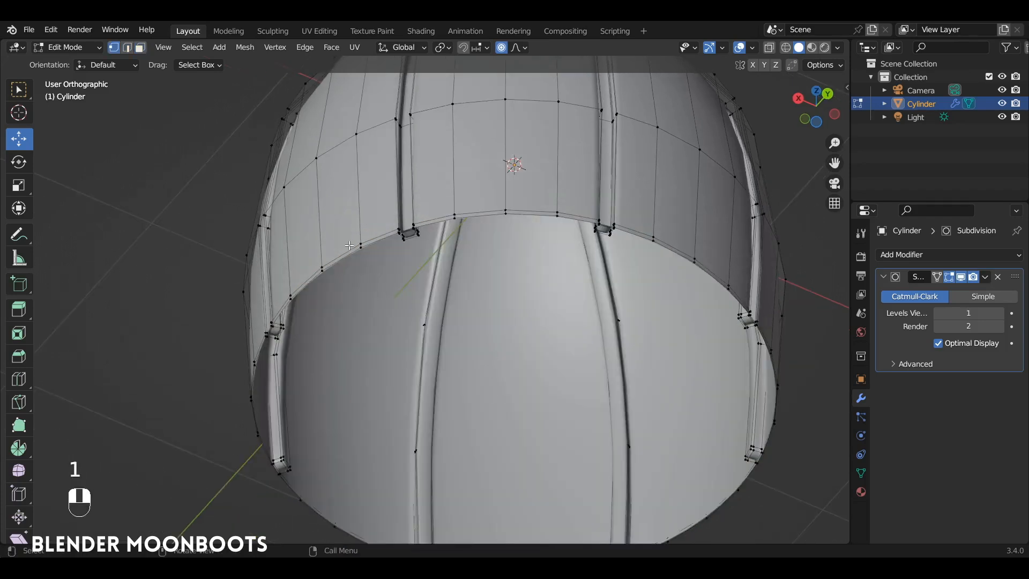
{"action": "left_click", "coordinate": [375, 244], "text": "alt"}
{"action": "left_click_drag", "start_coordinate": [399, 240], "coordinate": [424, 289], "text": "alt"}
{"action": "left_click_drag", "start_coordinate": [423, 289], "coordinate": [509, 292], "text": "ctrl+alt"}
{"action": "key", "text": "e"}
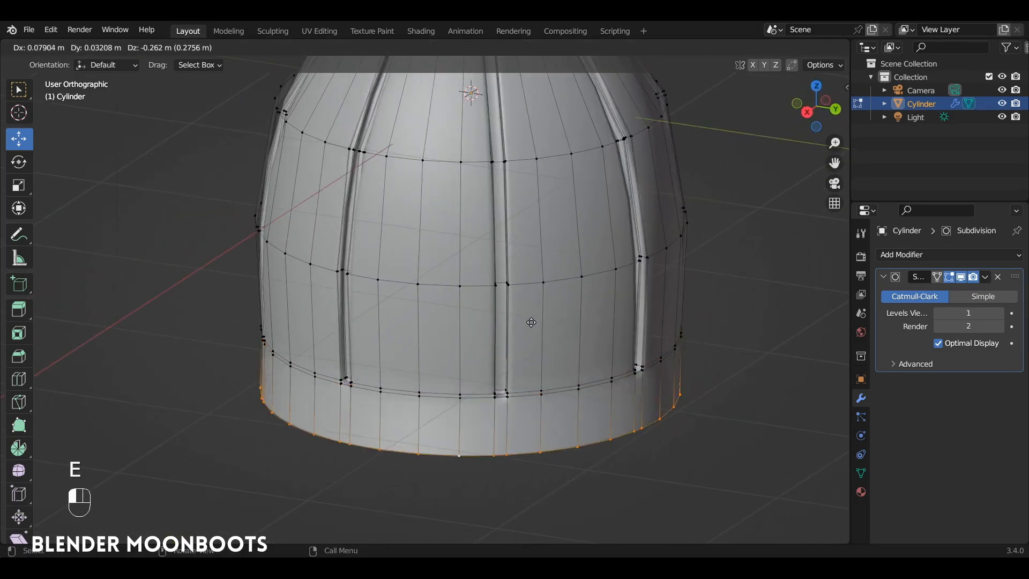
{"action": "key", "text": "z"}
{"action": "left_click", "coordinate": [549, 337]}
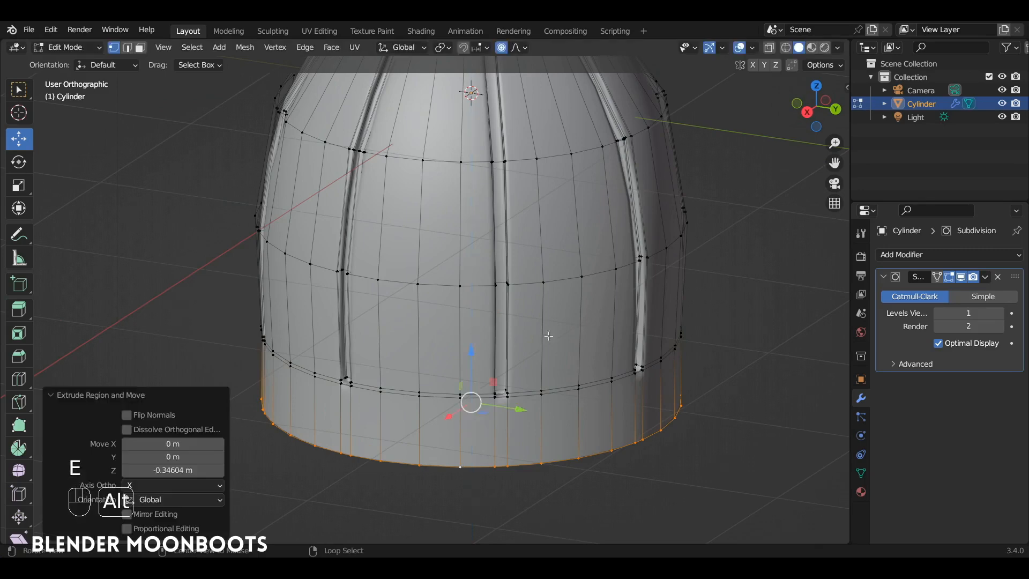
Add a loop cut around the extruded bottom band and slide it up just below the lower ends of the grooves.
{"action": "left_click_drag", "start_coordinate": [549, 336], "coordinate": [501, 330], "text": "alt"}
{"action": "key", "text": "Tab"}
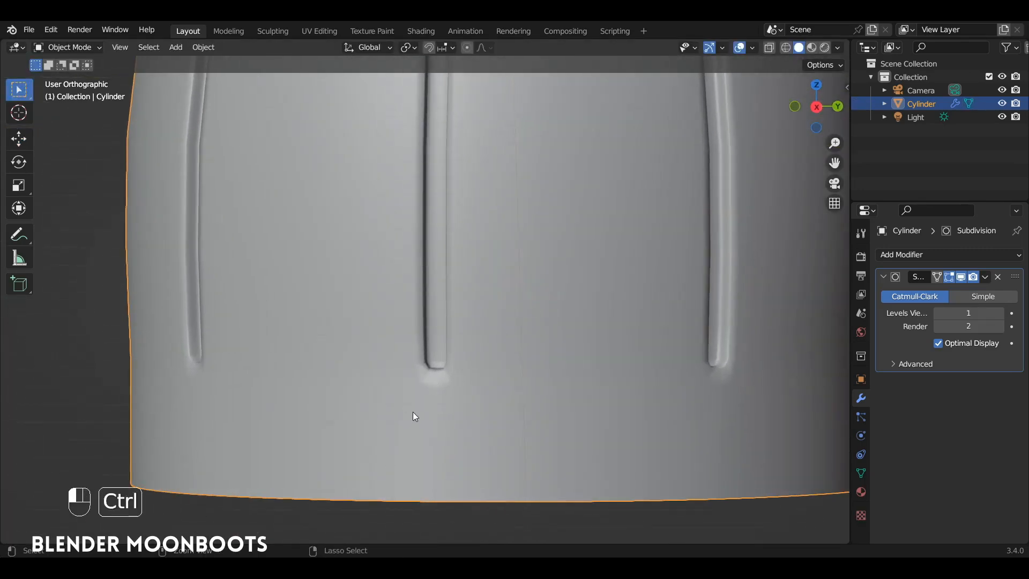
{"action": "key", "text": "ctrl+r"}
{"action": "key", "text": "Tab"}
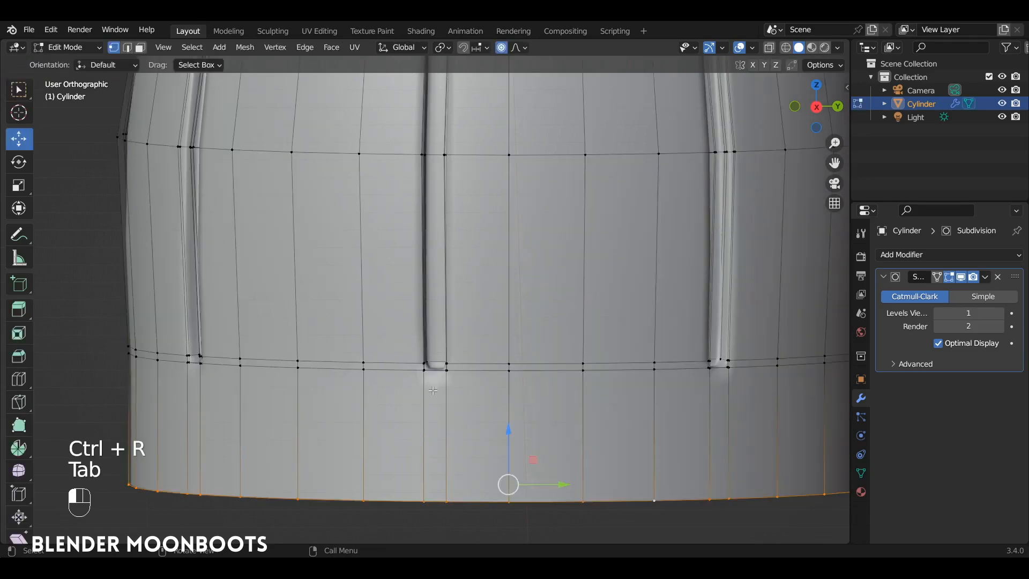
{"action": "key", "text": "ctrl+r"}
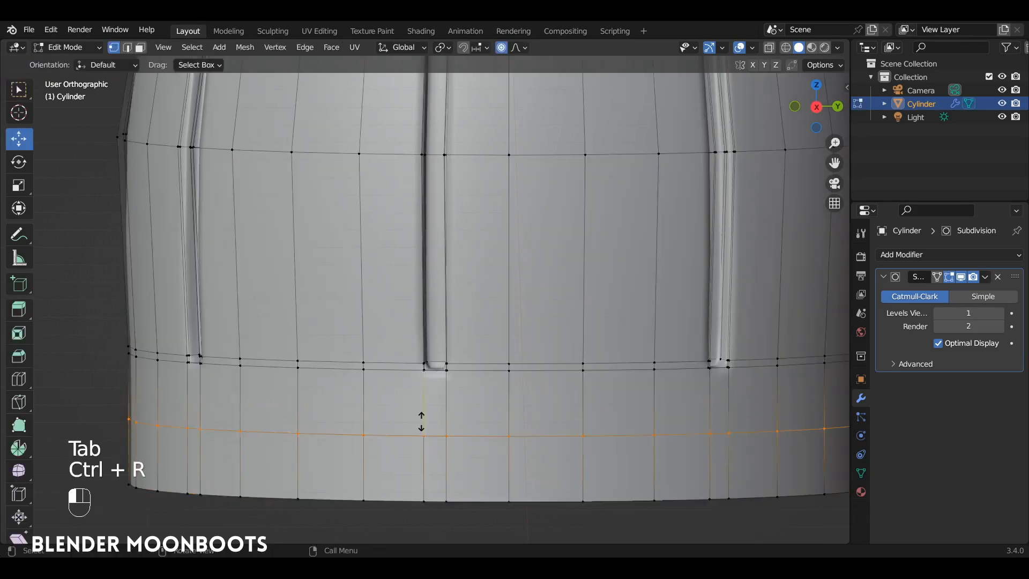
{"action": "left_click", "coordinate": [421, 423]}
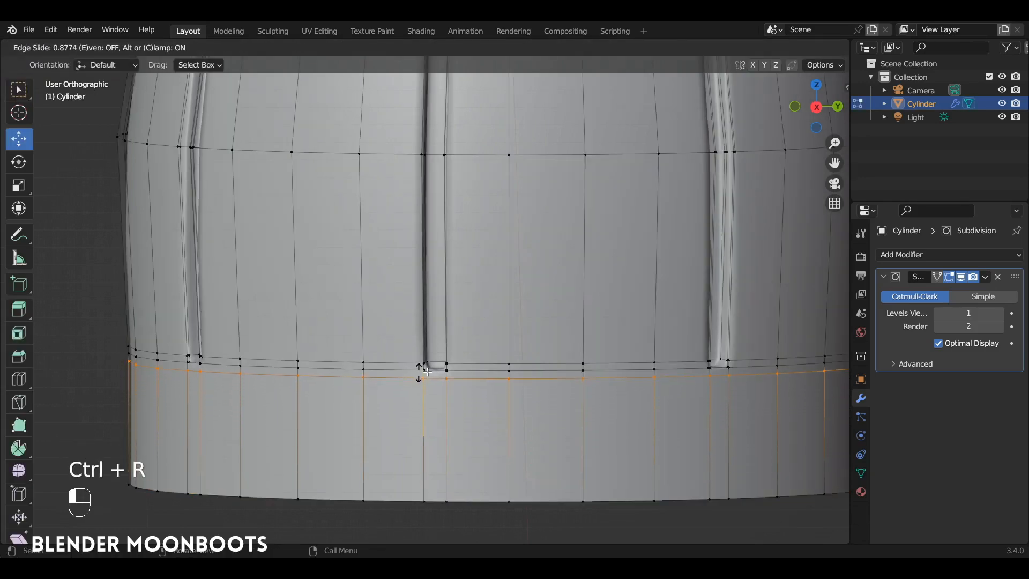
{"action": "left_click", "coordinate": [427, 371]}
Add a loop cut around the uppermost grooved section and slide it up close to the grooves' top ends.
{"action": "key", "text": "Tab"}
{"action": "scroll", "coordinate": [483, 317], "scroll_direction": "down", "scroll_amount": 5}
{"action": "left_click_drag", "start_coordinate": [482, 316], "coordinate": [520, 224], "text": "alt+shift"}
{"action": "key", "text": "Tab"}
{"action": "left_click_drag", "start_coordinate": [498, 334], "coordinate": [535, 283], "text": "alt"}
{"action": "key", "text": "Tab"}
{"action": "key", "text": "Tab"}
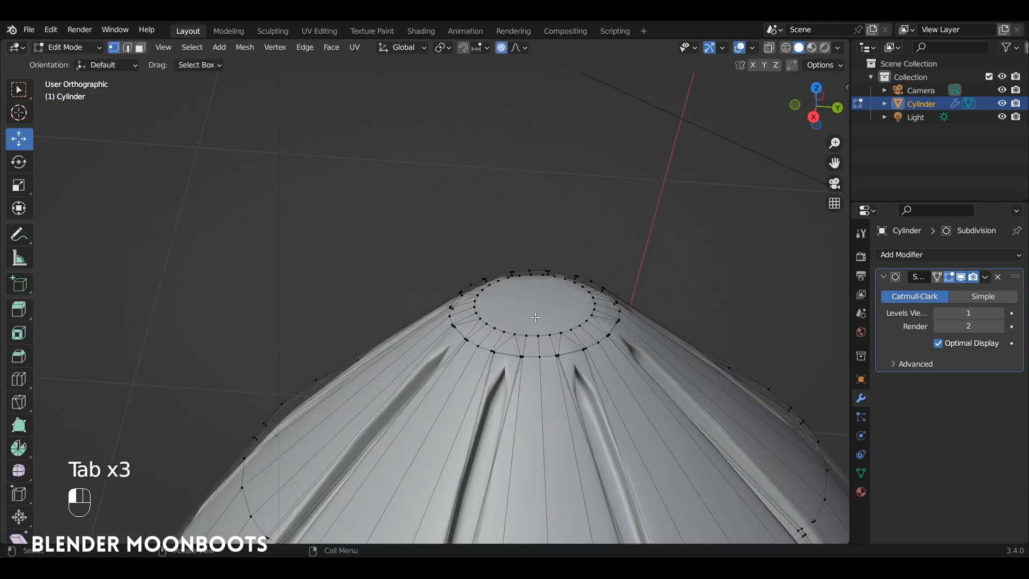
{"action": "key", "text": "ctrl+r"}
{"action": "left_click", "coordinate": [492, 410]}
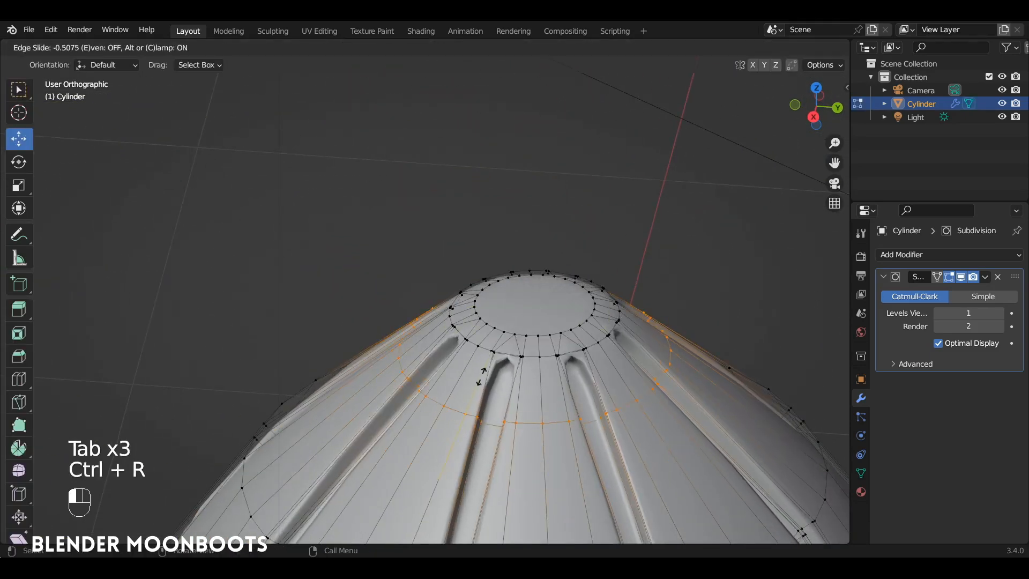
Select the top cap face and raise it about 0.0116 m along Z with a proportional size of 0.135.
{"action": "left_click_drag", "start_coordinate": [495, 332], "coordinate": [534, 239]}
{"action": "left_click", "coordinate": [500, 320]}
{"action": "key", "text": "3"}
{"action": "scroll", "coordinate": [535, 238], "scroll_direction": "up", "scroll_amount": 20}
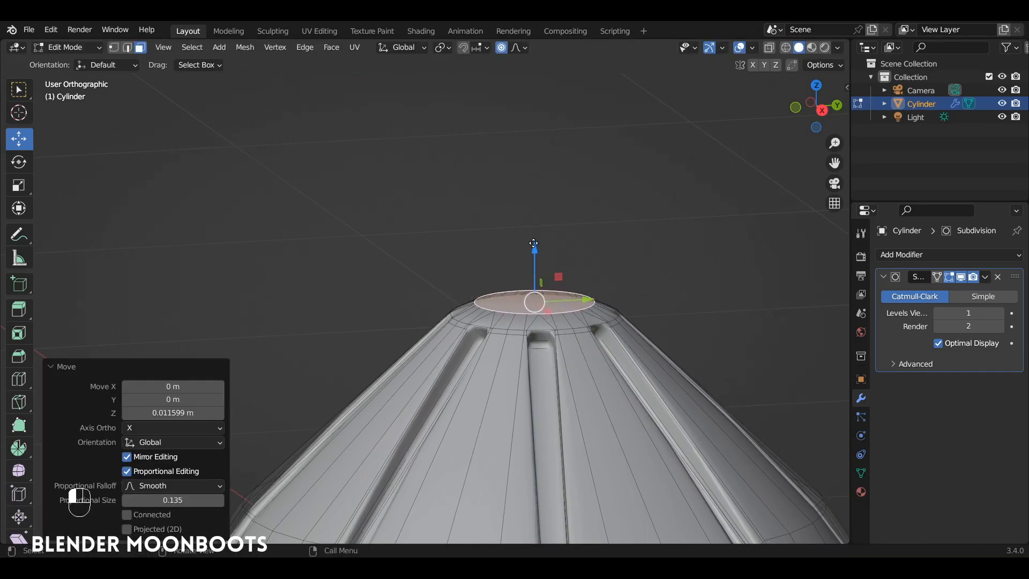
Inset the top cap face and raise the inner face about 0.0186 m along Z with a proportional size of 0.084.
{"action": "key", "text": "e"}
{"action": "key", "text": "ctrl+z"}
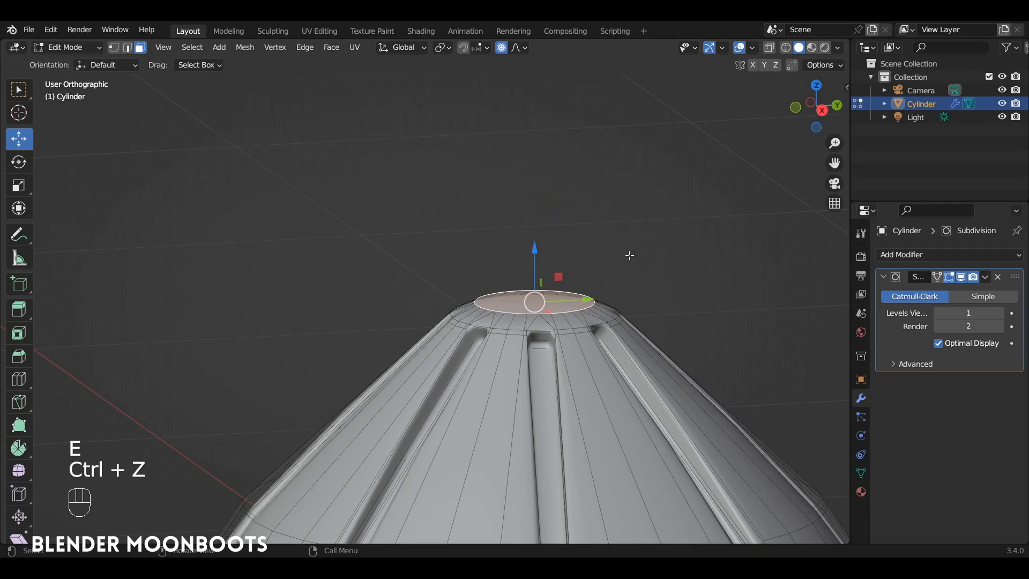
{"action": "key", "text": "i"}
{"action": "left_click", "coordinate": [587, 259]}
{"action": "left_click_drag", "start_coordinate": [533, 233], "coordinate": [534, 225]}
Extrude the inset top face upward into a tall spire and scale its tip to 0.425.
{"action": "key", "text": "e"}
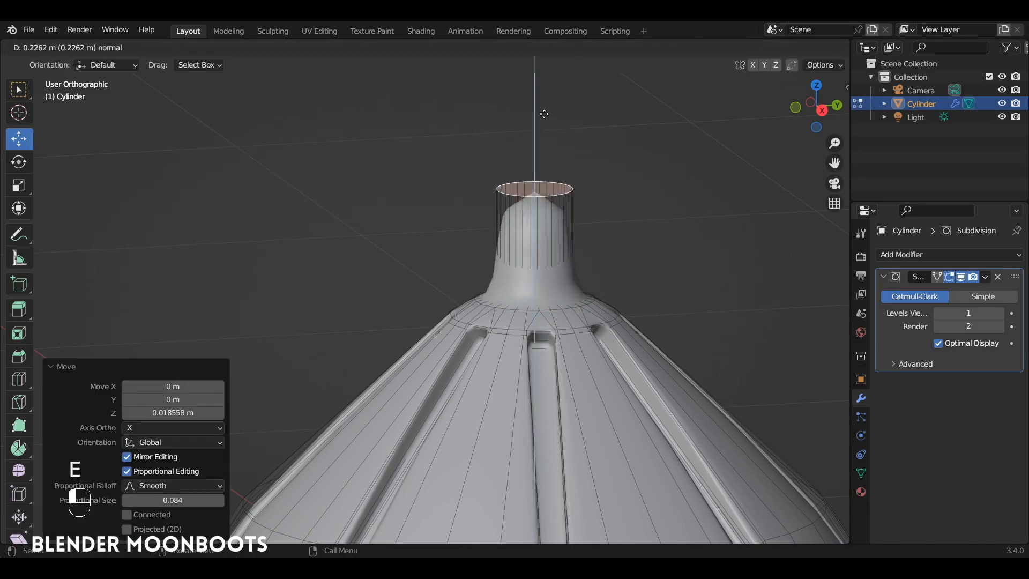
{"action": "left_click", "coordinate": [546, 82]}
{"action": "left_click_drag", "start_coordinate": [571, 115], "coordinate": [550, 115], "text": "ctrl+alt"}
{"action": "key", "text": "s"}
{"action": "left_click", "coordinate": [578, 156]}
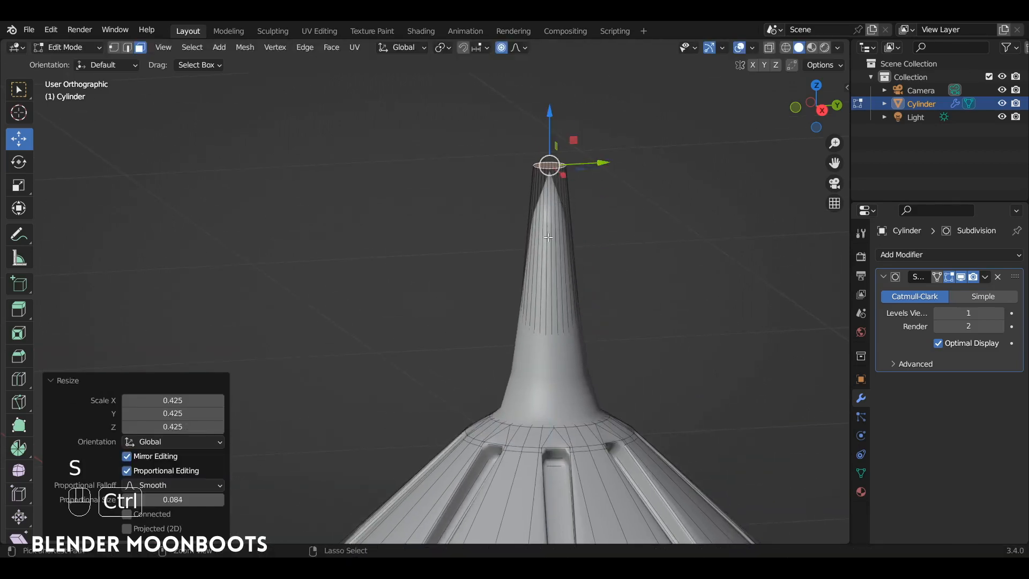
Add two loop cuts to the spire, one near its tip with factor -0.944 and one close to its base.
{"action": "key", "text": "ctrl+r"}
{"action": "left_click", "coordinate": [545, 279]}
{"action": "left_click", "coordinate": [525, 167]}
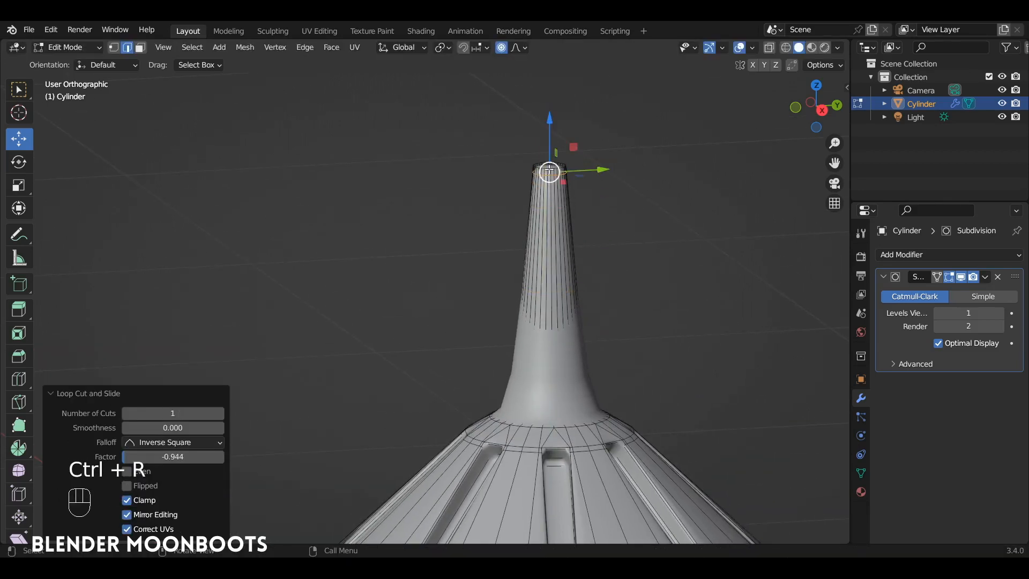
{"action": "key", "text": "ctrl+r"}
{"action": "left_click", "coordinate": [536, 359]}
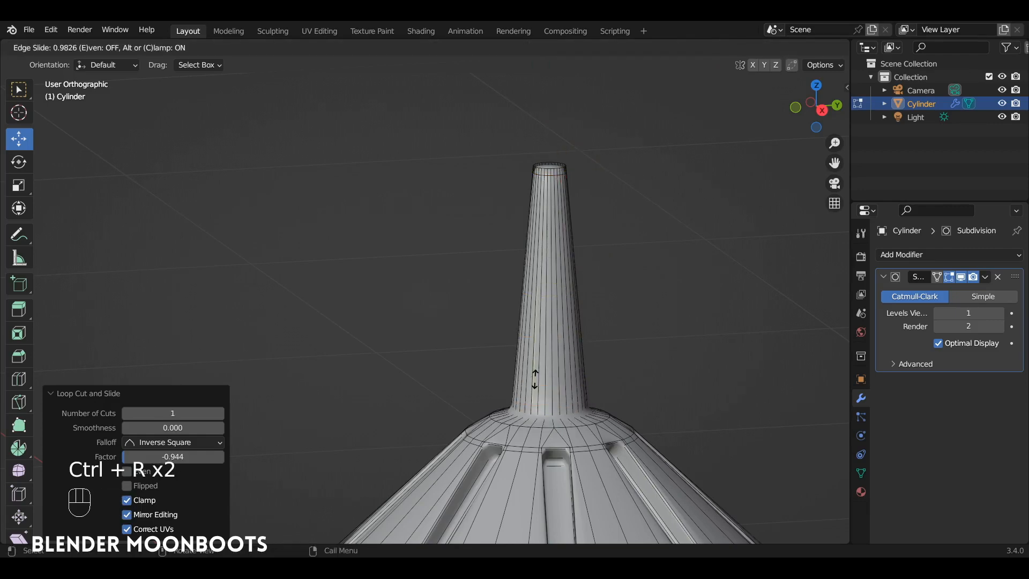
{"action": "left_click", "coordinate": [536, 371]}
Scale the dome's upper horizontal edge loop to about 1.05 with a proportional size of 0.08 to round the profile.
{"action": "left_click_drag", "start_coordinate": [537, 372], "coordinate": [542, 418], "text": "ctrl+alt"}
{"action": "left_click_drag", "start_coordinate": [542, 418], "coordinate": [528, 429], "text": "alt+shift"}
{"action": "left_click_drag", "start_coordinate": [528, 375], "coordinate": [556, 343], "text": "alt"}
{"action": "key", "text": "Tab"}
{"action": "left_click_drag", "start_coordinate": [528, 293], "coordinate": [556, 207], "text": "alt"}
{"action": "key", "text": "Tab"}
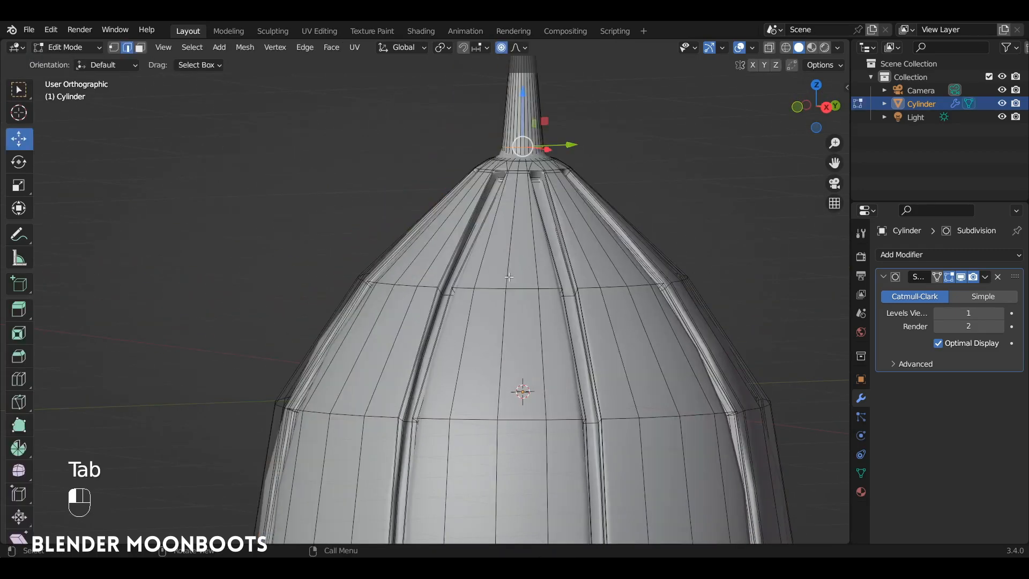
{"action": "left_click", "coordinate": [502, 285], "text": "alt"}
{"action": "key", "text": "s"}
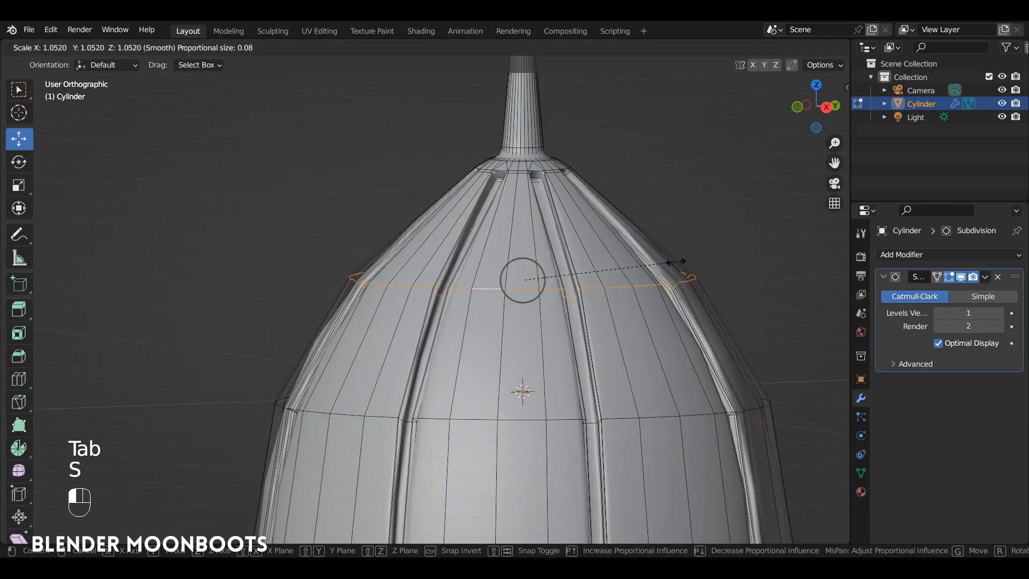
{"action": "left_click", "coordinate": [677, 259]}
{"action": "key", "text": "Tab"}
{"action": "left_click_drag", "start_coordinate": [677, 259], "coordinate": [616, 328], "text": "alt+shift"}
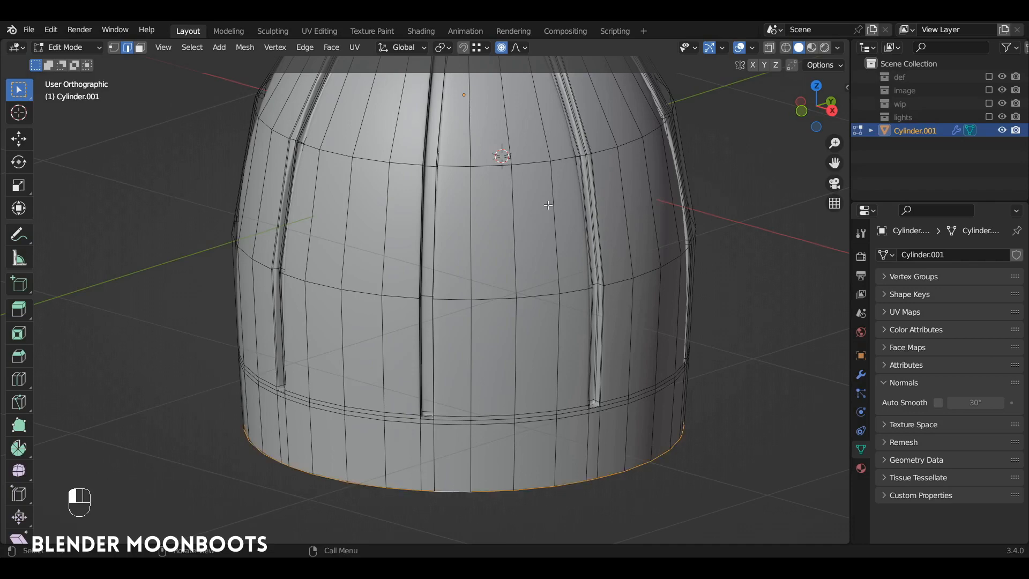
Make the dome's bottom edge loop circular with the LoopTools Circle operation.
{"action": "right_click", "coordinate": [547, 187]}
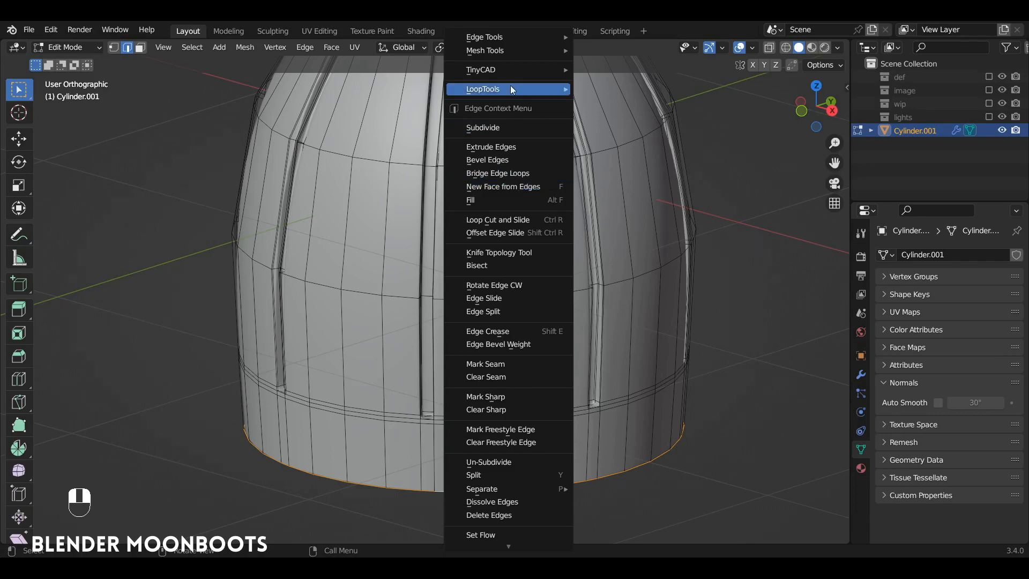
{"action": "mouse_move", "coordinate": [511, 90]}
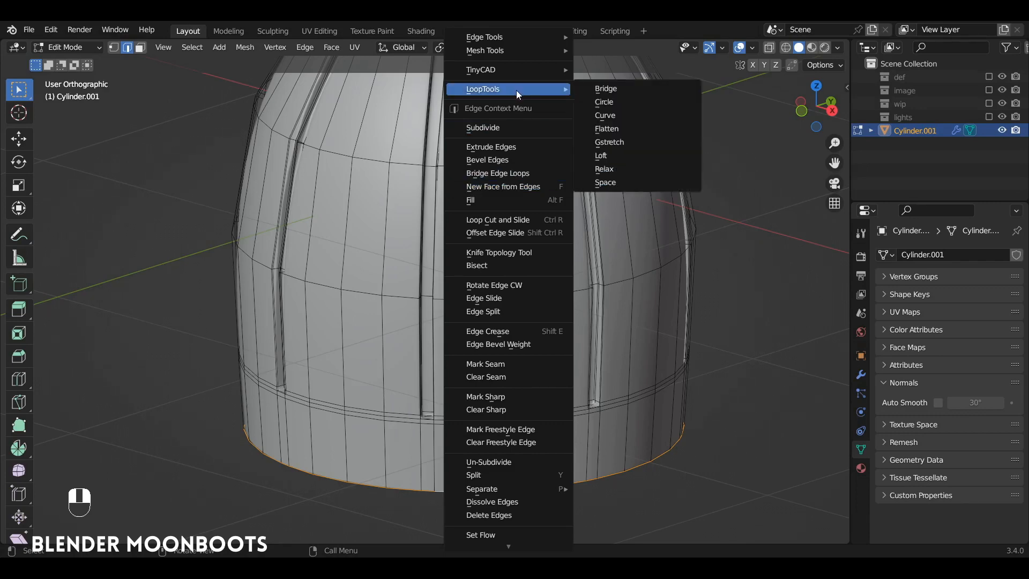
{"action": "left_click", "coordinate": [632, 102]}
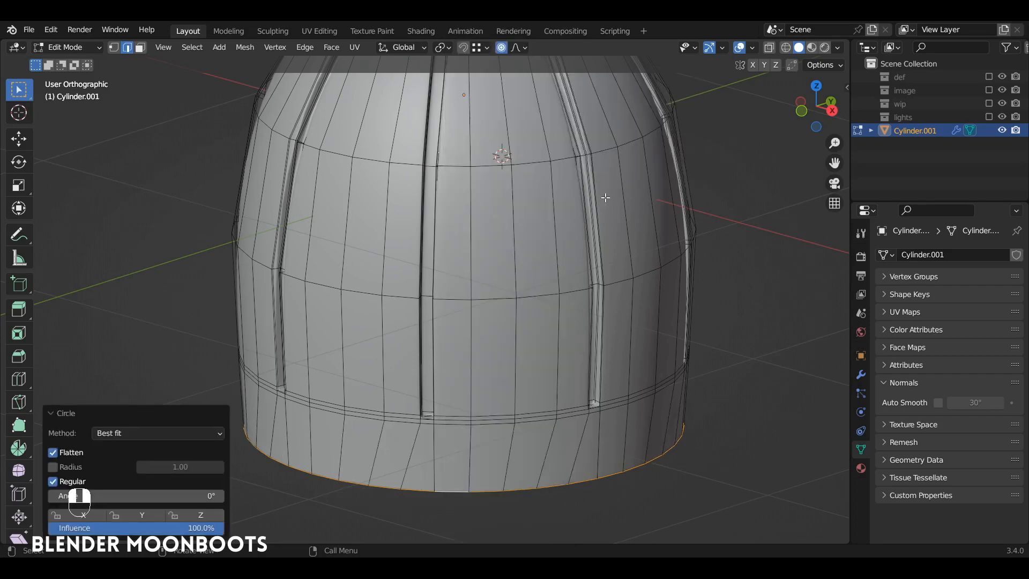
Try to rotate the bottom edge loop about the global Z axis with proportional editing at size 0.75.
{"action": "key", "text": "r"}
{"action": "key", "text": "z"}
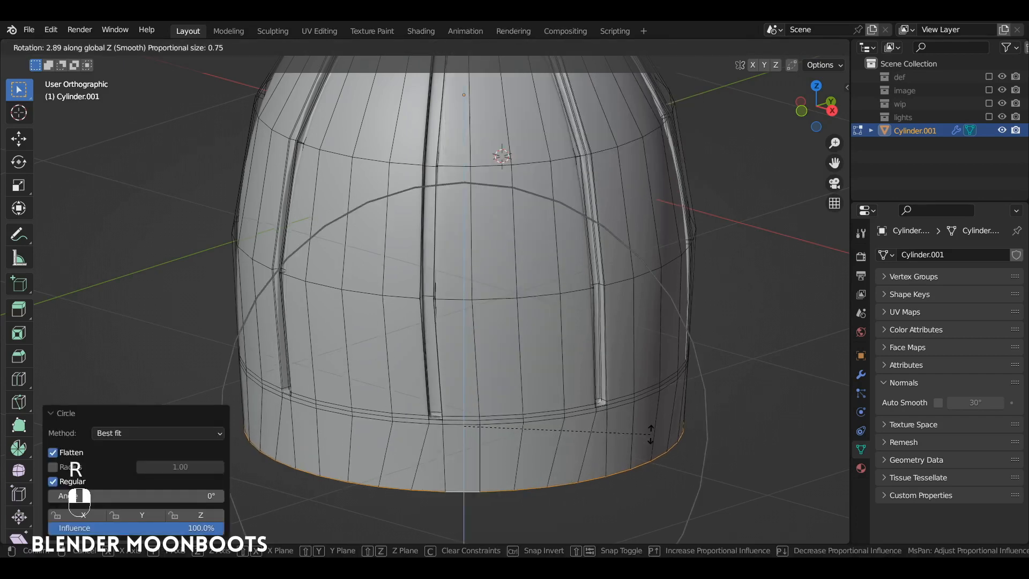
{"action": "left_click", "coordinate": [651, 429]}
{"action": "key", "text": "ctrl+z"}
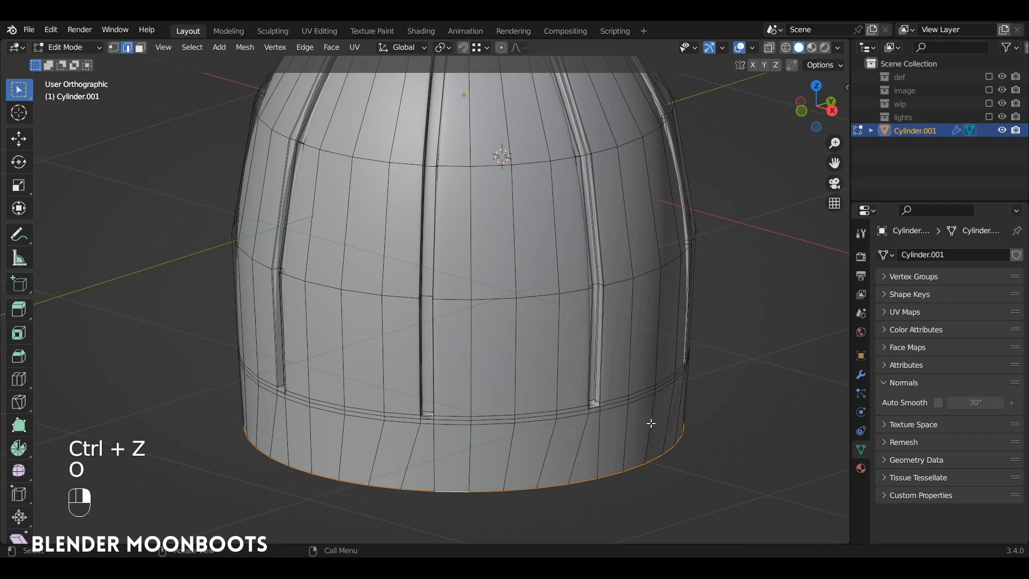
Turn off proportional editing and rotate the bottom edge loop 3.29° about the global Z axis.
{"action": "key", "text": "r"}
{"action": "key", "text": "z"}
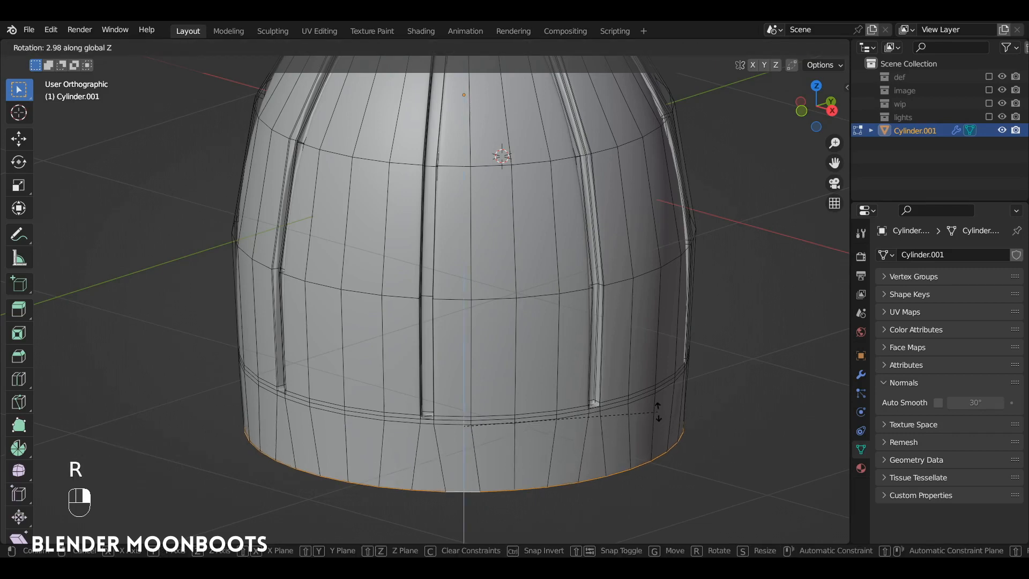
{"action": "key", "text": "shift"}
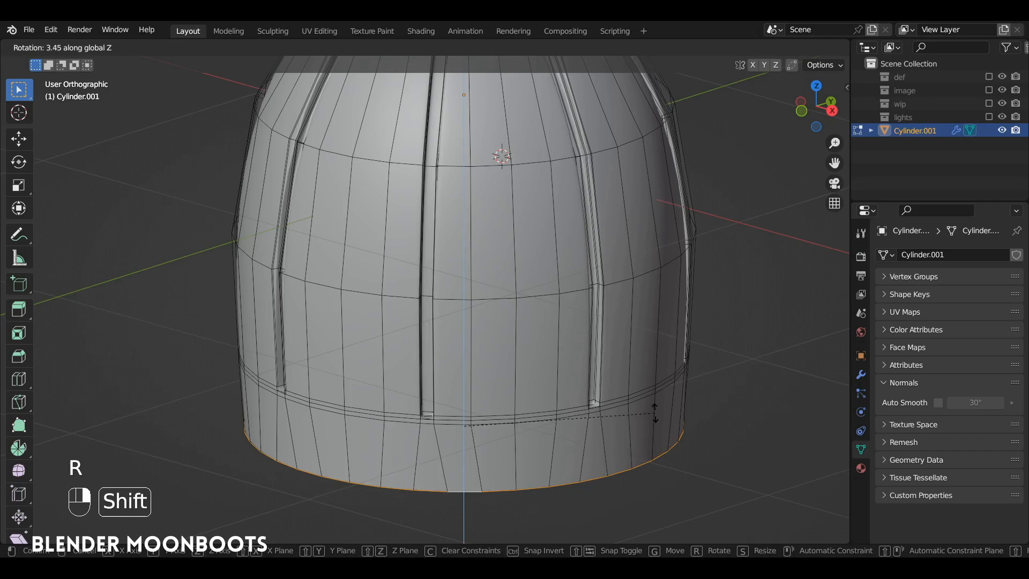
{"action": "left_click", "coordinate": [645, 428]}
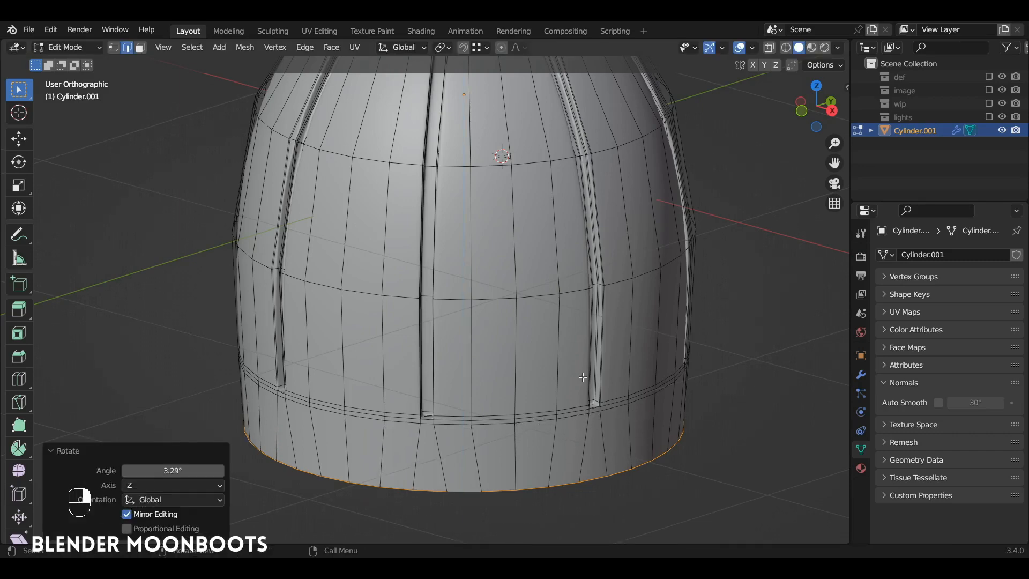
Extrude the bottom edge loop in place and scale it inward to 0.703 to form a flat rim.
{"action": "key", "text": "e"}
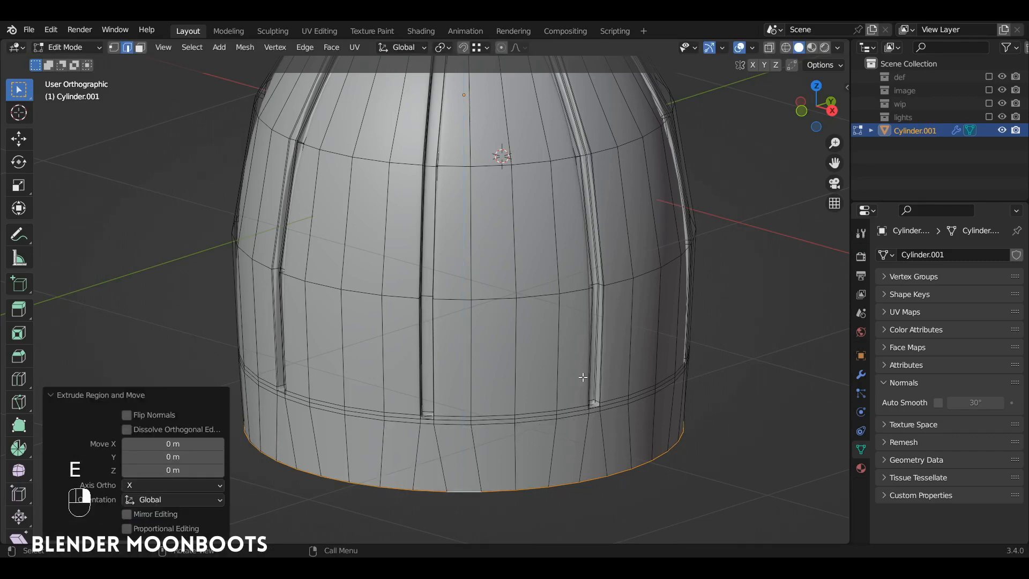
{"action": "left_click_drag", "start_coordinate": [663, 316], "coordinate": [634, 249], "text": "alt"}
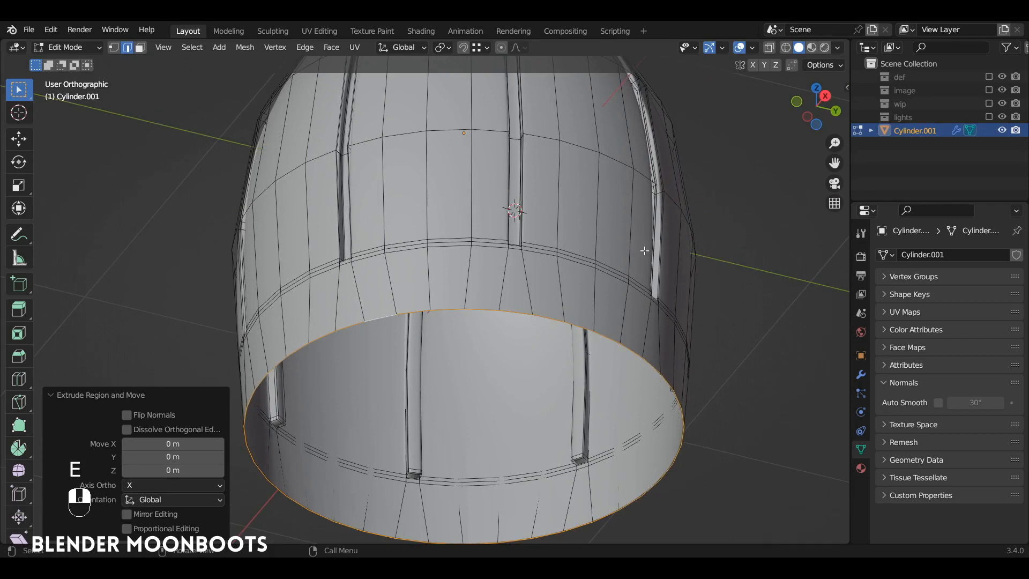
{"action": "key", "text": "s"}
{"action": "left_click", "coordinate": [626, 355]}
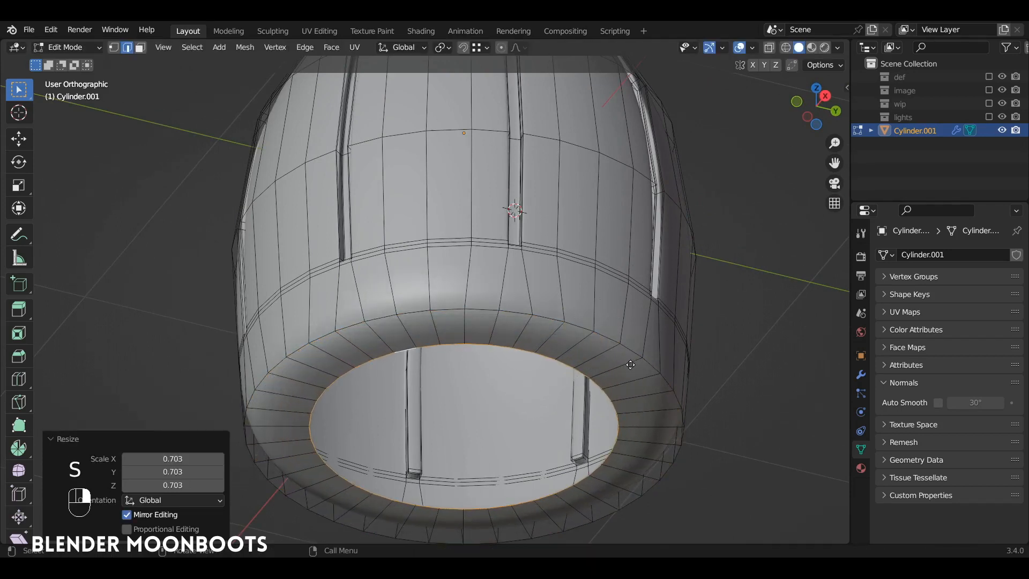
Extrude the rim's inner edge loop upward 0.77152 m along Z to form the dome's inner wall.
{"action": "key", "text": "e"}
{"action": "key", "text": "z"}
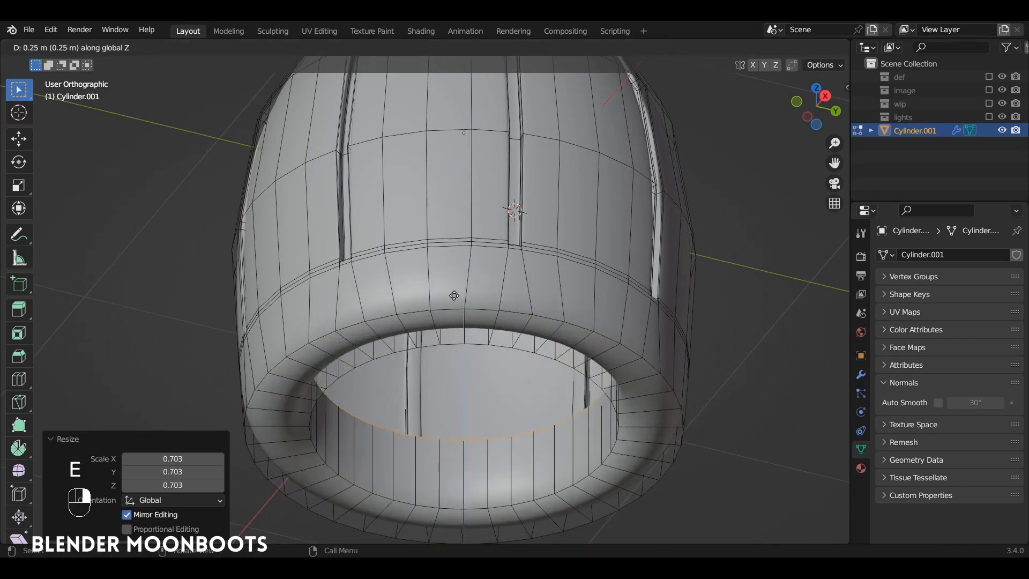
{"action": "left_click", "coordinate": [579, 153]}
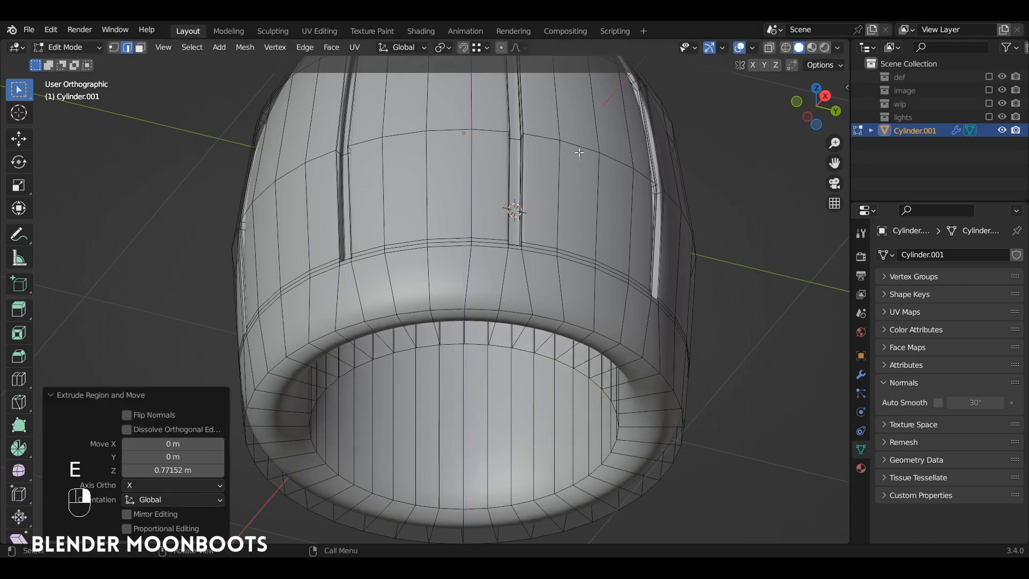
Bevel the outer and inner edge loops of the bottom rim by about 0.03 m with 2 segments and return to Object Mode.
{"action": "right_click", "coordinate": [480, 307], "text": "alt"}
{"action": "right_click", "coordinate": [473, 346], "text": "alt+shift"}
{"action": "left_click_drag", "start_coordinate": [496, 328], "coordinate": [500, 349], "text": "alt"}
{"action": "key", "text": "ctrl+b"}
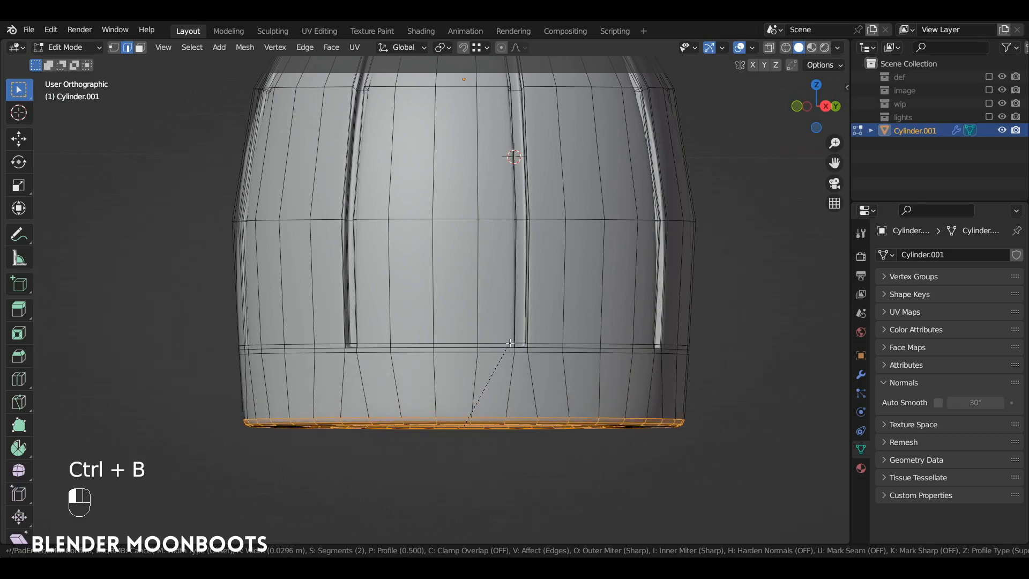
{"action": "left_click", "coordinate": [509, 345]}
{"action": "left_click_drag", "start_coordinate": [509, 345], "coordinate": [630, 329], "text": "alt"}
{"action": "key", "text": "Tab"}
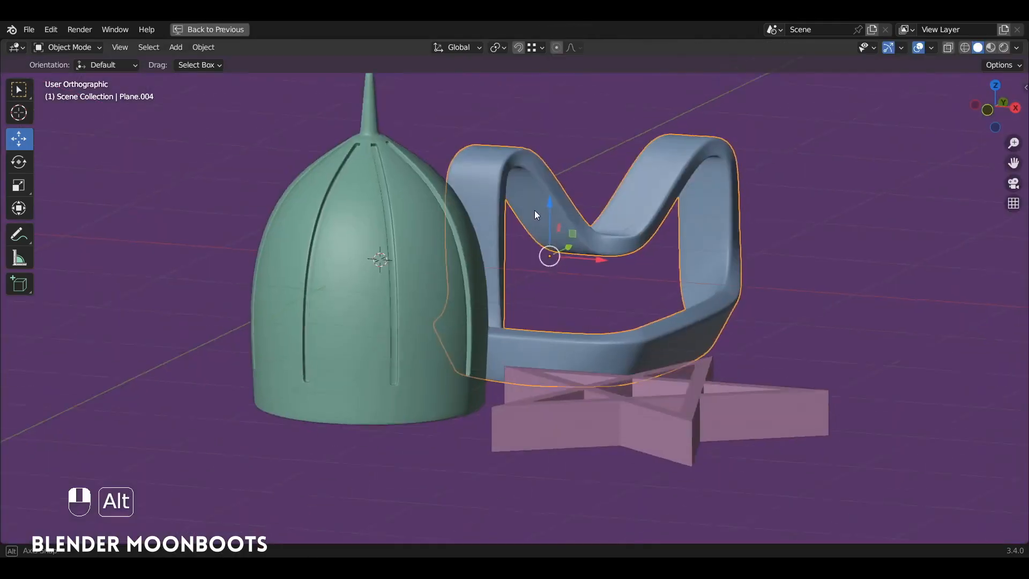
Move the blue zigzag band along the X axis, away from the green dome.
{"action": "mouse_move", "coordinate": [535, 210]}
{"action": "left_mouse_down", "text": "alt"}
{"action": "mouse_move", "coordinate": [436, 219]}
{"action": "mouse_move", "coordinate": [452, 232]}
{"action": "mouse_move", "coordinate": [501, 227]}
{"action": "mouse_move", "coordinate": [531, 209]}
{"action": "mouse_move", "coordinate": [508, 214]}
{"action": "mouse_move", "coordinate": [531, 222]}
{"action": "mouse_move", "coordinate": [531, 208]}
{"action": "left_mouse_up", "text": "alt"}
{"action": "left_click_drag", "start_coordinate": [597, 255], "coordinate": [732, 263]}
{"action": "key", "text": "KP_1"}
{"action": "left_click_drag", "start_coordinate": [732, 262], "coordinate": [696, 269], "text": "ctrl+alt"}
{"action": "left_click_drag", "start_coordinate": [652, 203], "coordinate": [580, 262]}
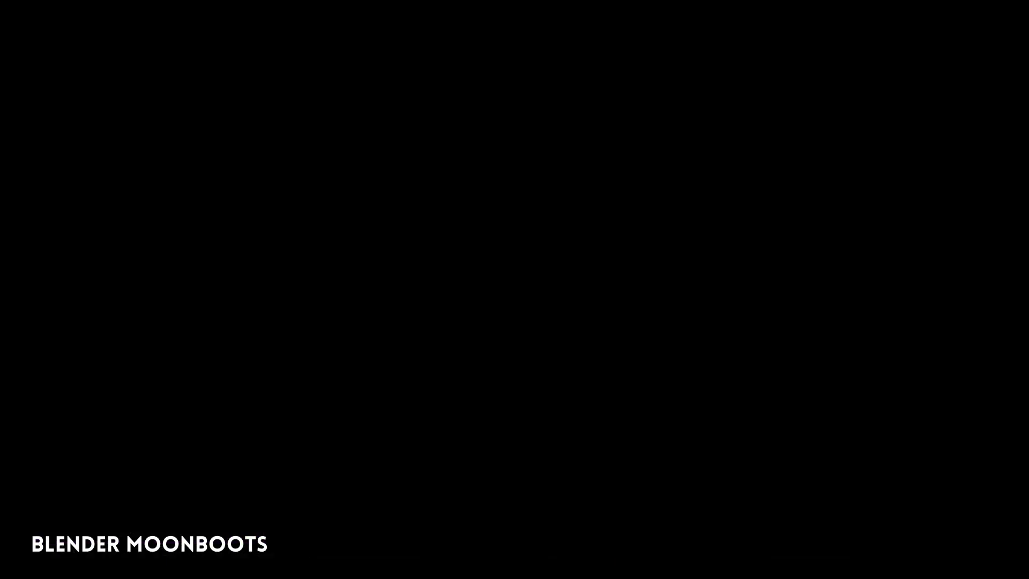